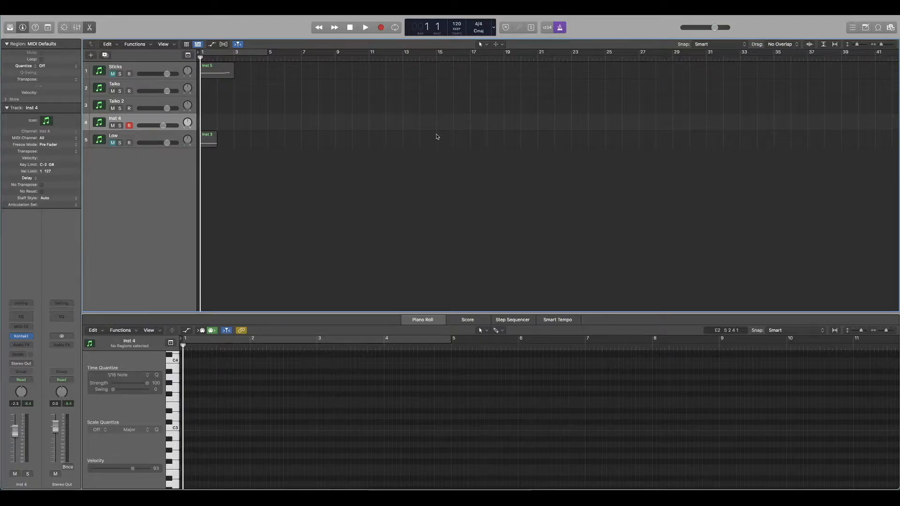
- Play the project from bar 1 into bar 10 with Inst 4 record-armed and return the playhead to the start
key(space)
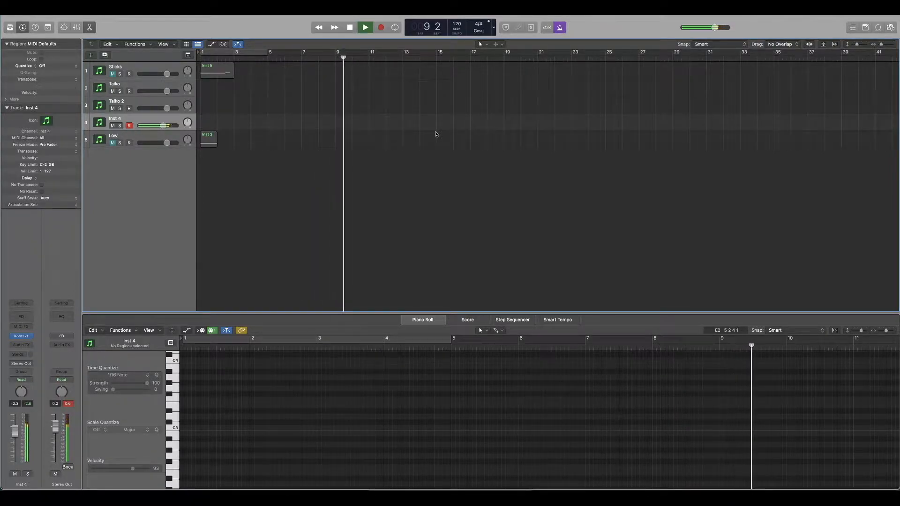
key(space)
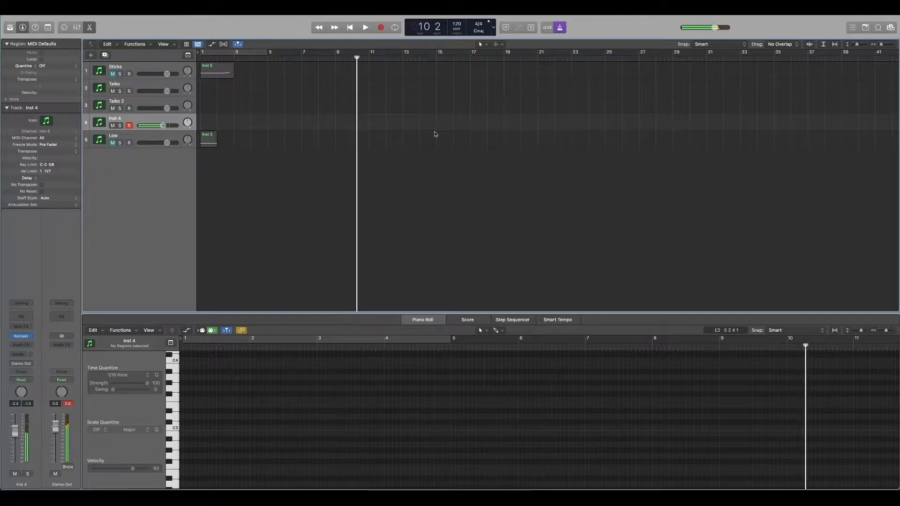
key(Return)
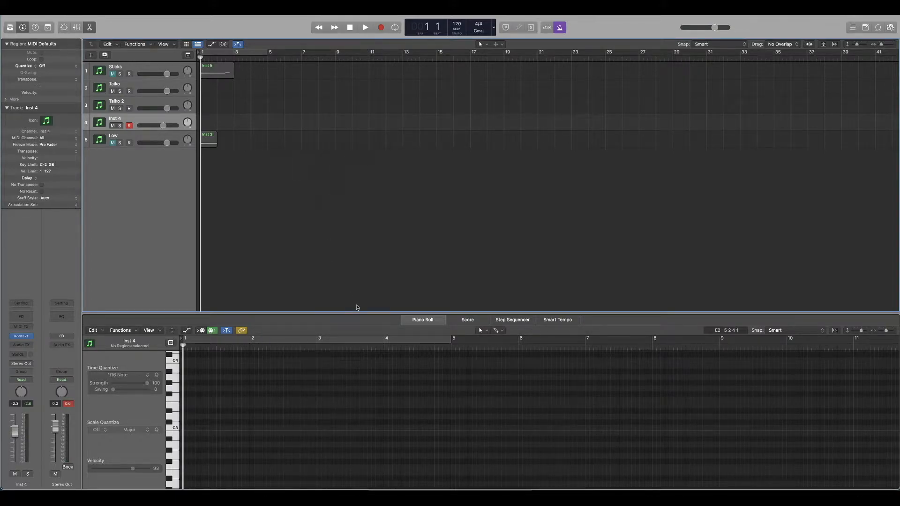
- Enlarge the Piano Roll and add a D2 note on the Inst 4 track, lengthened to half a bar
drag(357, 313, 358, 217)
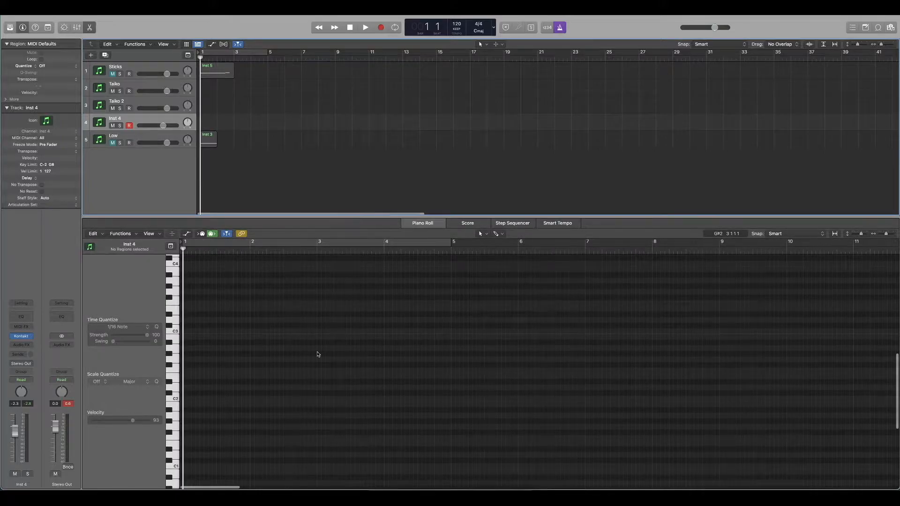
super+click(259, 388)
click(262, 388)
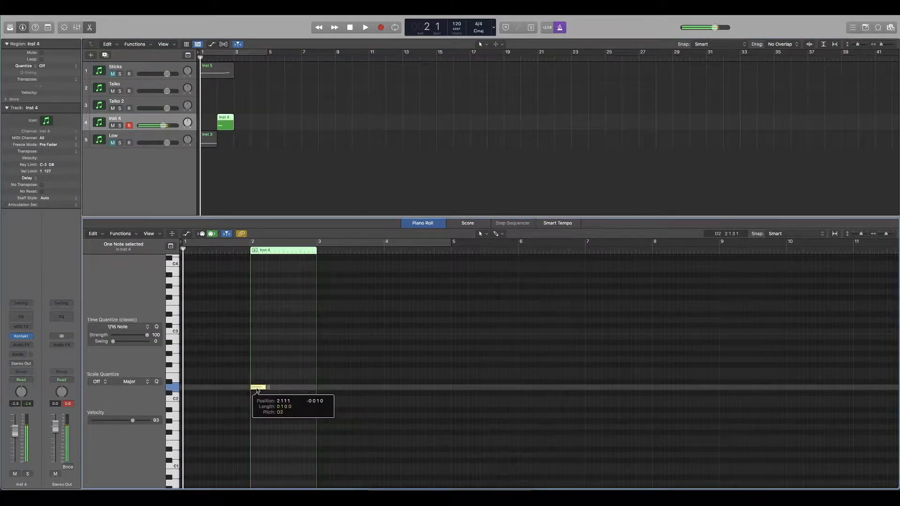
drag(265, 388, 283, 388)
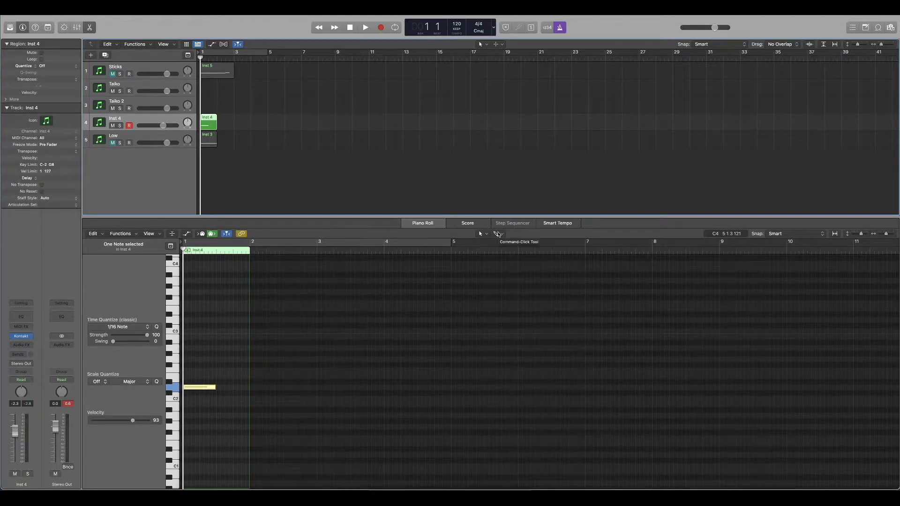
- Fill the Inst 4 region through bar 16 with a pattern of D2, E2, F2 and G2 notes, mostly half a bar long
click(498, 234)
click(514, 253)
click(244, 418)
drag(249, 417, 506, 409)
click(253, 388)
click(270, 376)
click(307, 359)
click(333, 381)
click(379, 371)
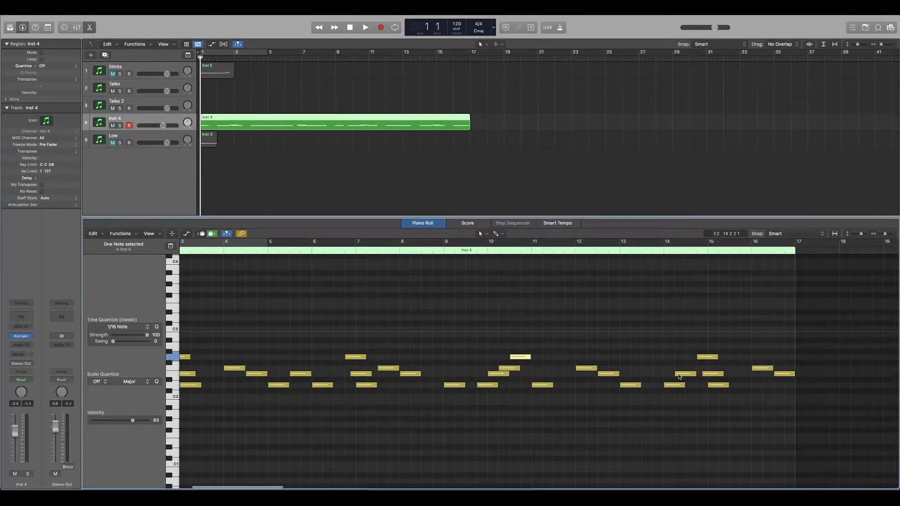
drag(613, 368, 614, 373)
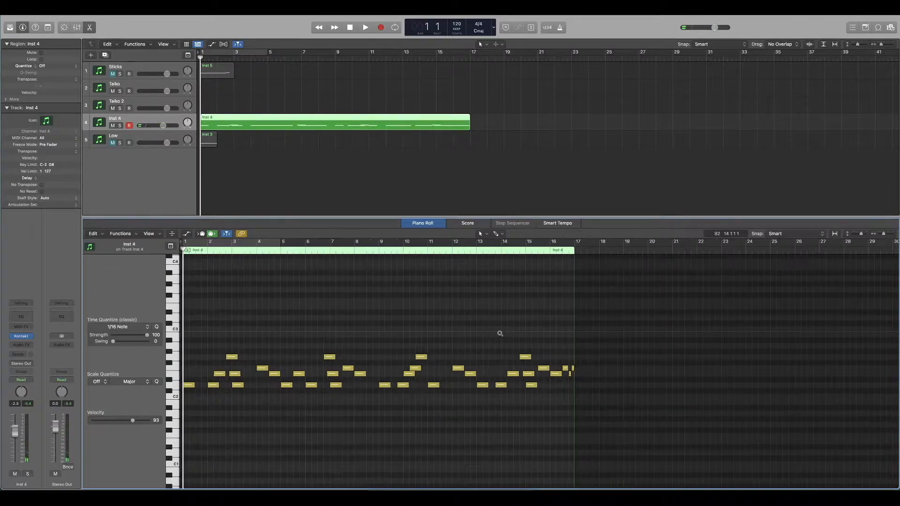
- Play the sixteen-bar Inst 4 pattern from the start to its end and look over its notes
scroll(462, 331, left, 3)
key(space)
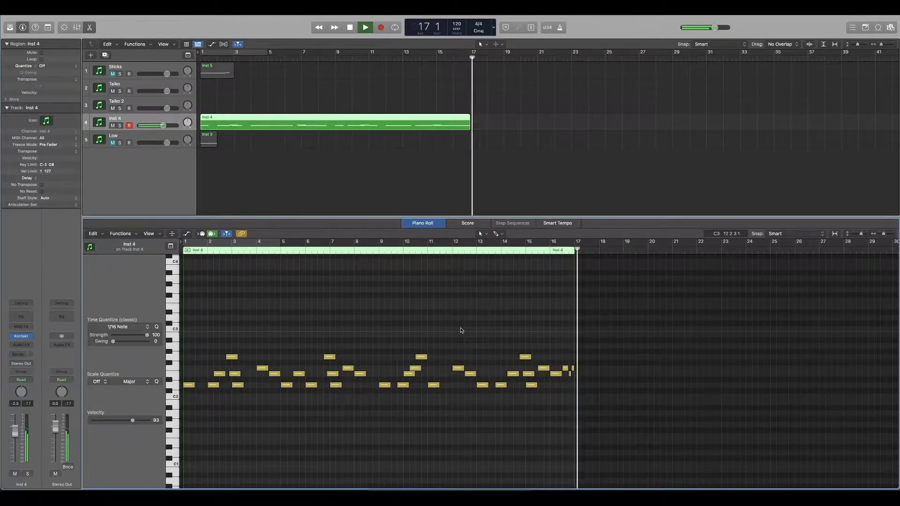
key(space)
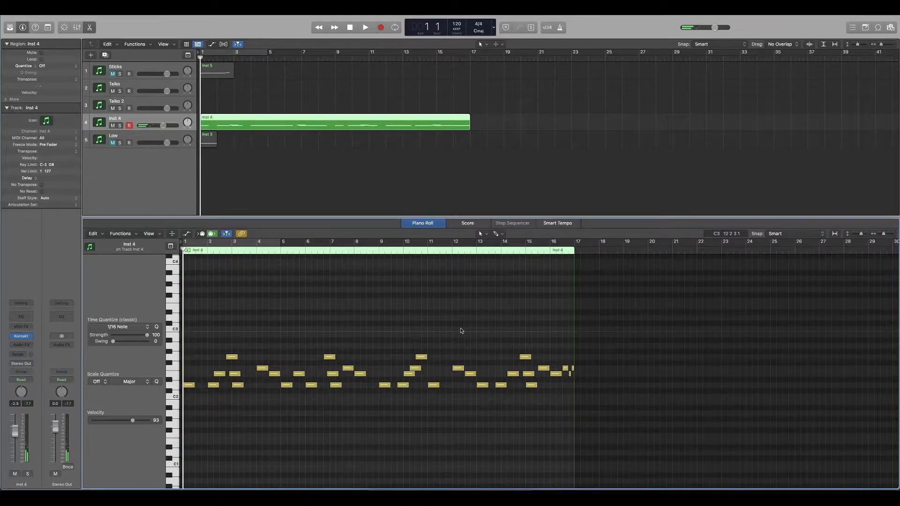
scroll(435, 331, up, 3)
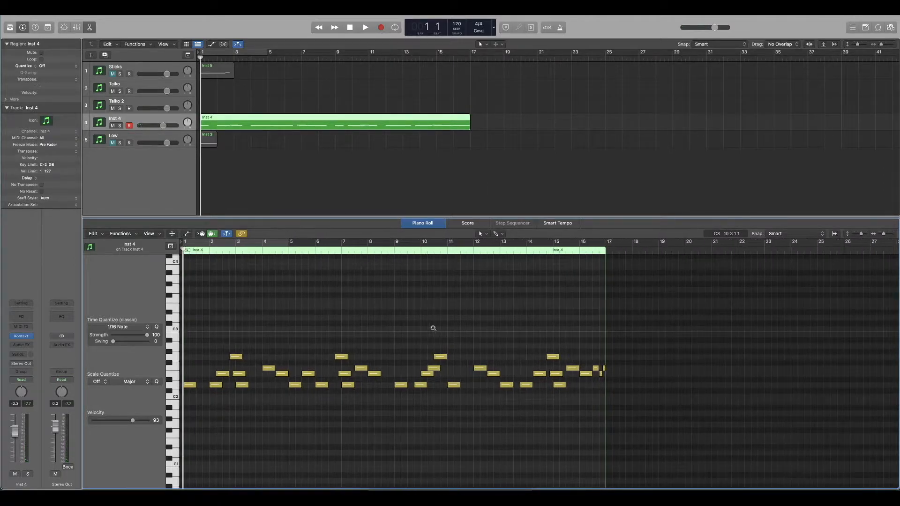
scroll(434, 330, down, 1)
scroll(433, 330, right, 1)
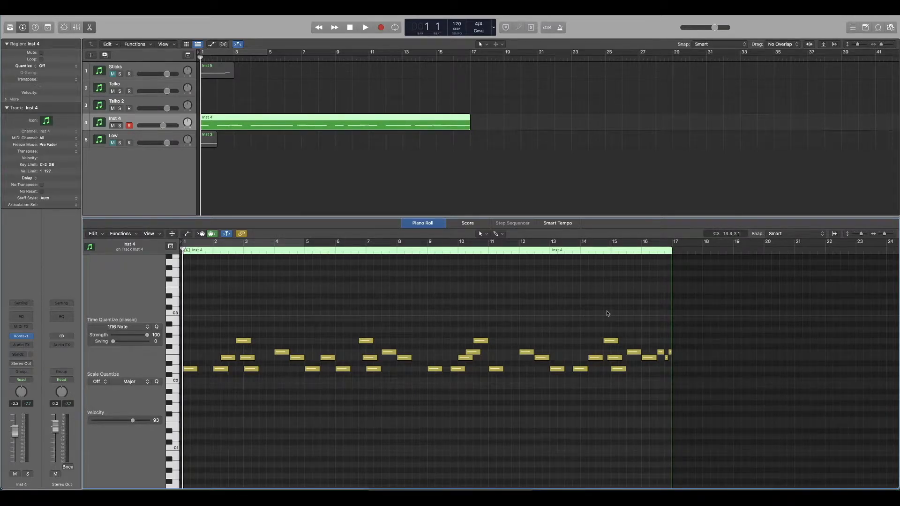
scroll(240, 401, left, 1)
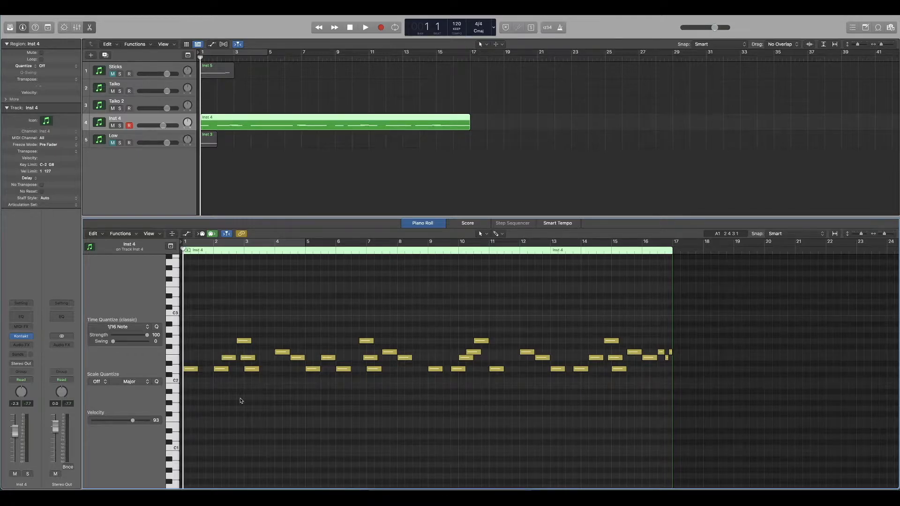
- Record a live performance of about two bars on the Inst 4 track from bar 18 and inspect its notes up close
click(702, 249)
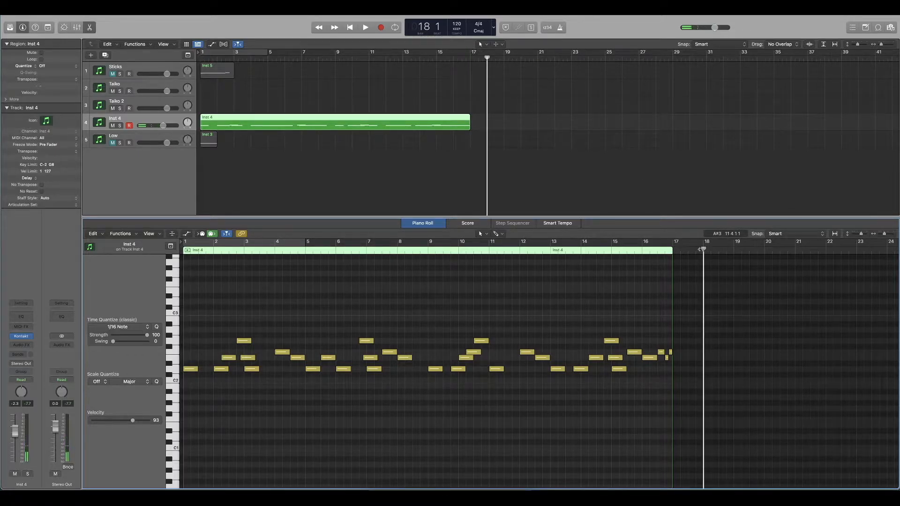
key(r)
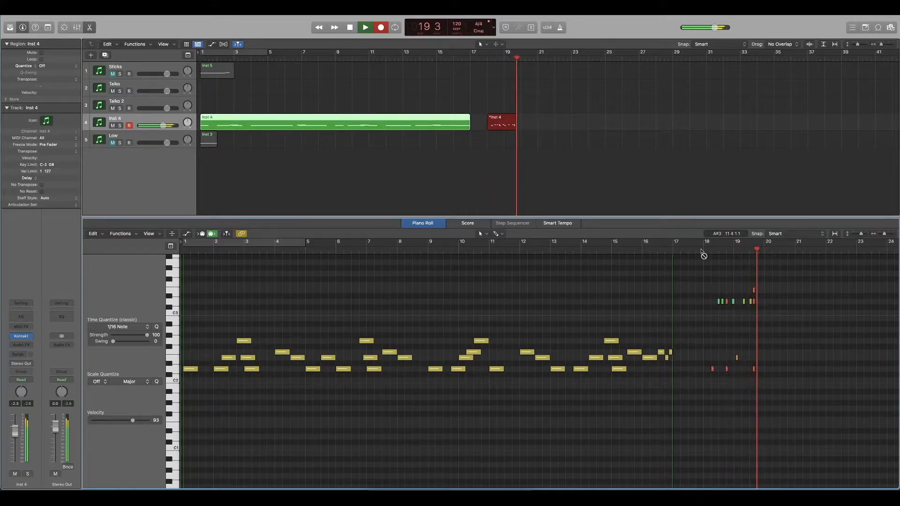
key(space)
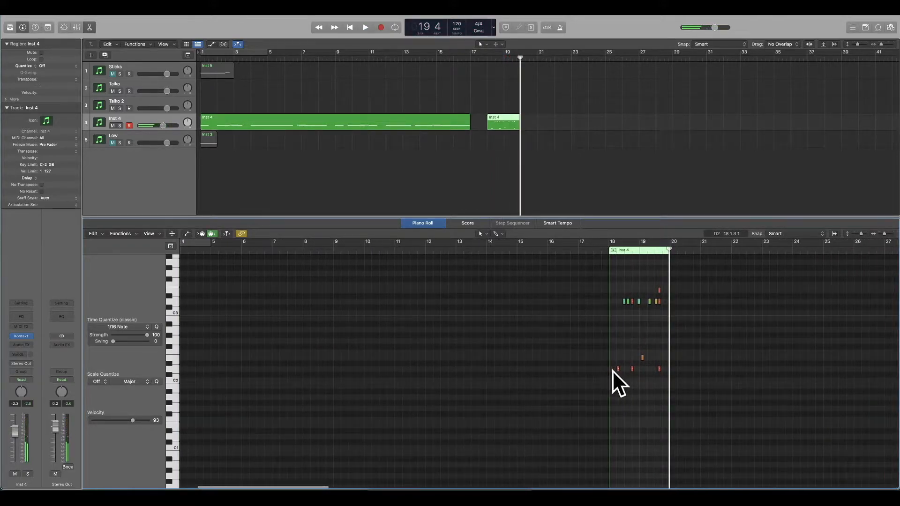
scroll(629, 374, up, 5)
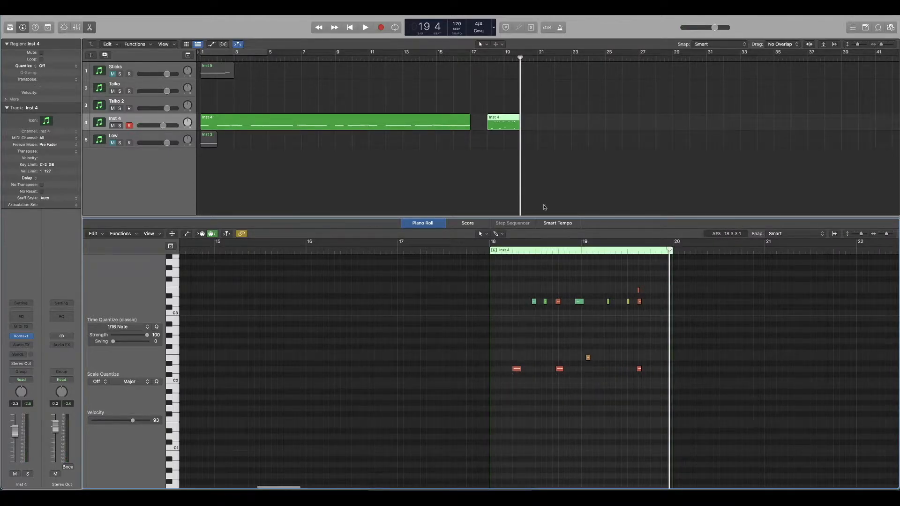
- Delete the recorded region at bar 18 and return the playhead to the start of the Inst 4 pattern
click(513, 117)
key(Delete)
key(Return)
ctrl+alt+click(470, 415)
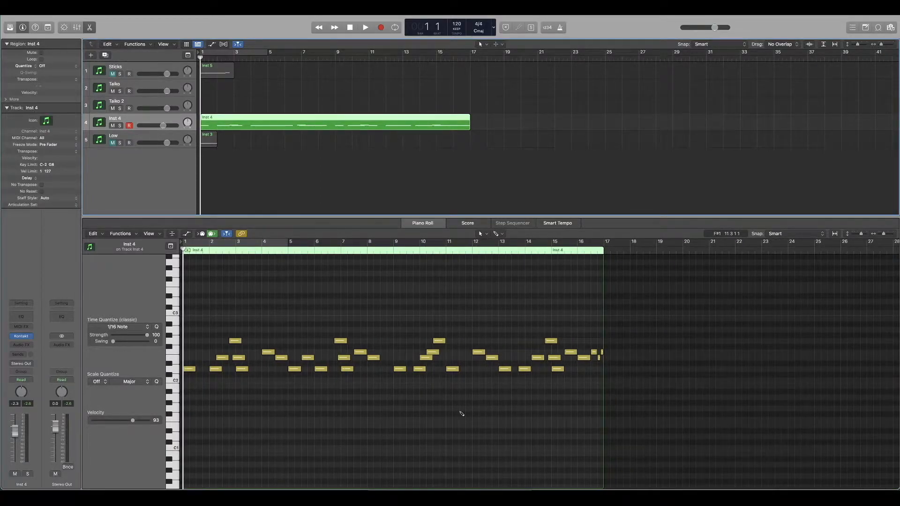
- Audition two notes of the Inst 4 sound with the Musical Typing keyboard and close it
key(super+k)
key(h)
key(f)
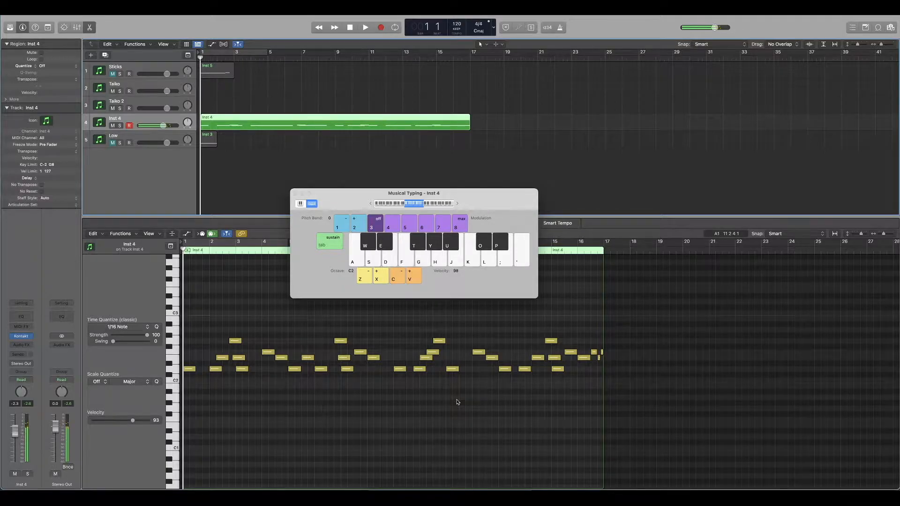
key(super+k)
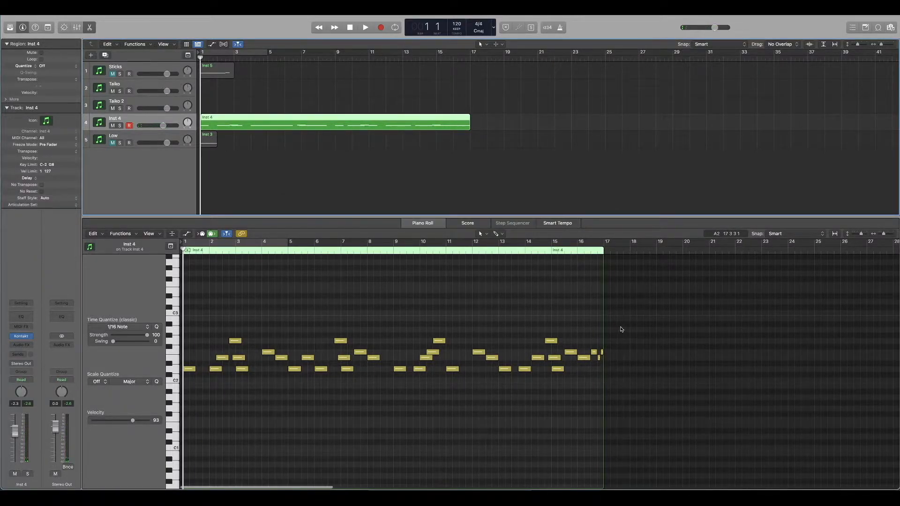
- Select eleven accent notes across the Inst 4 pattern, including its first note, and set their velocity to 116
click(191, 369)
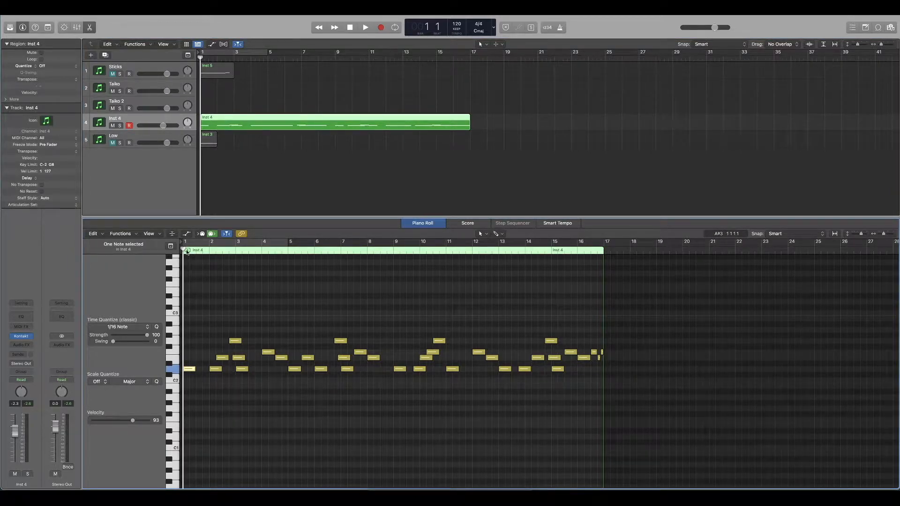
drag(192, 345, 188, 378)
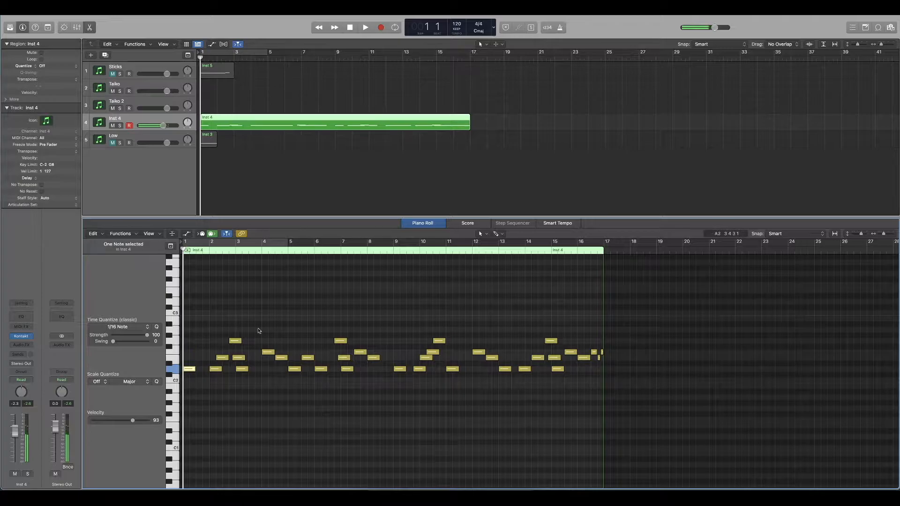
shift+click(268, 352)
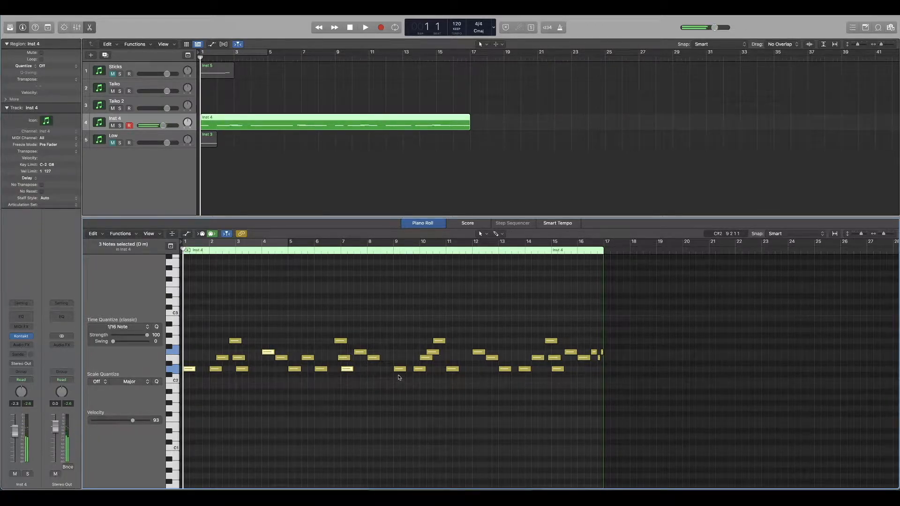
shift+click(453, 369)
shift+click(584, 358)
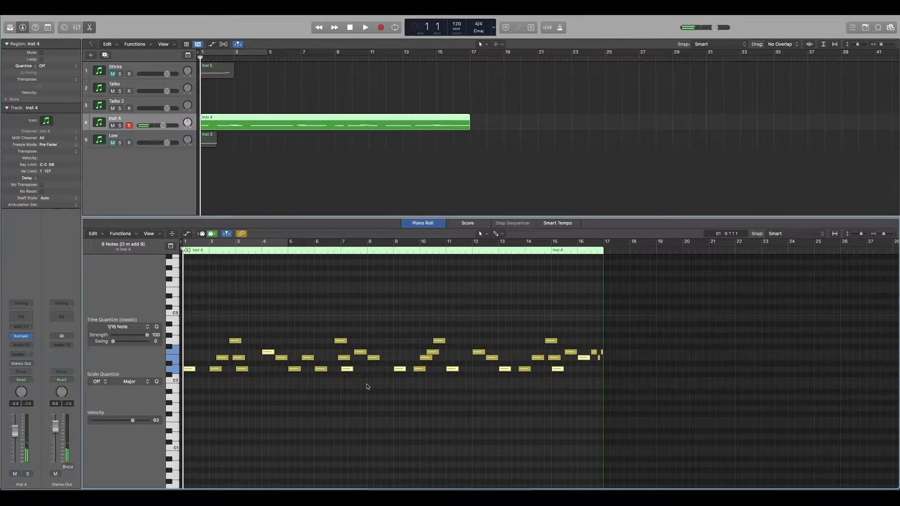
shift+click(322, 368)
shift+click(439, 342)
shift+click(480, 354)
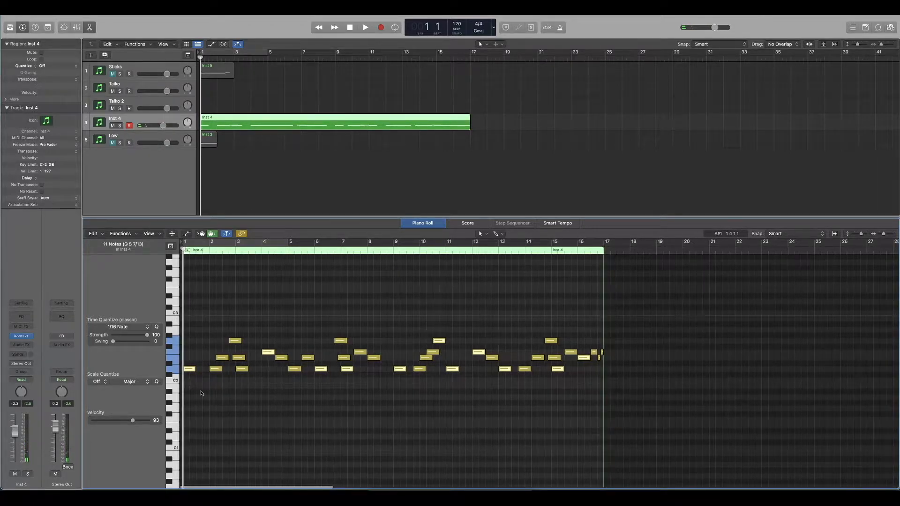
drag(132, 421, 138, 422)
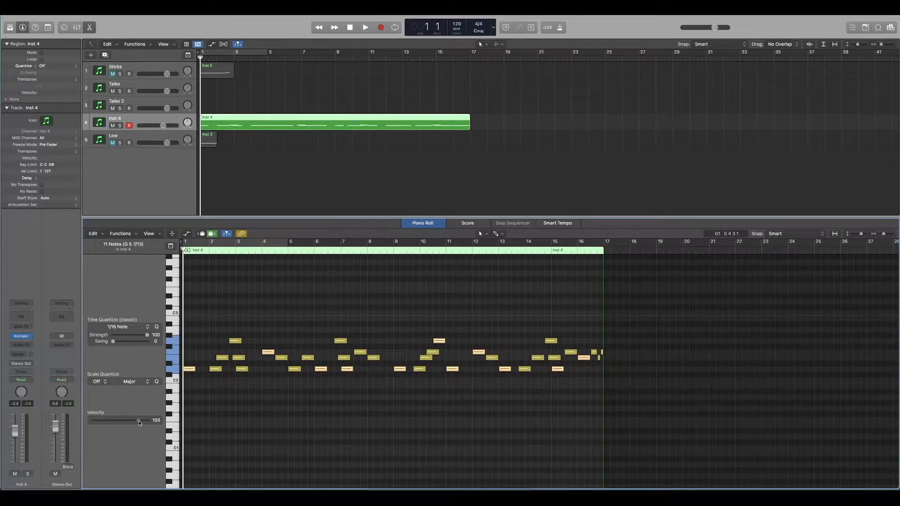
click(300, 390)
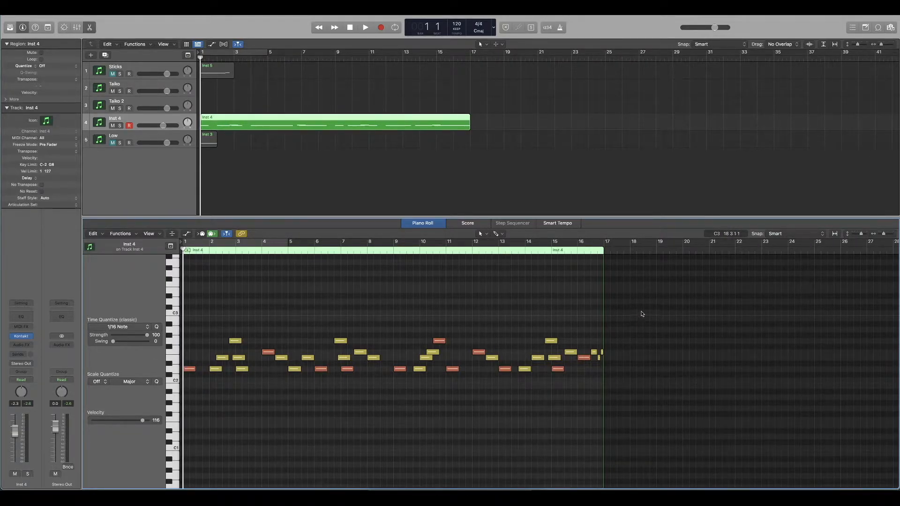
- Lower the velocity of all pattern notes together, with the unaccented ones at 68, and show the Note Velocity lane
drag(633, 305, 124, 421)
click(307, 412)
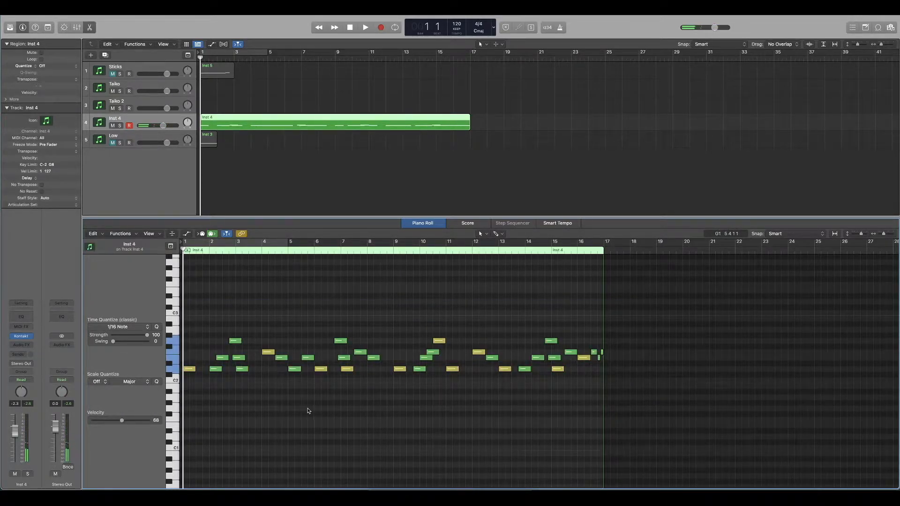
drag(658, 311, 174, 429)
key(a)
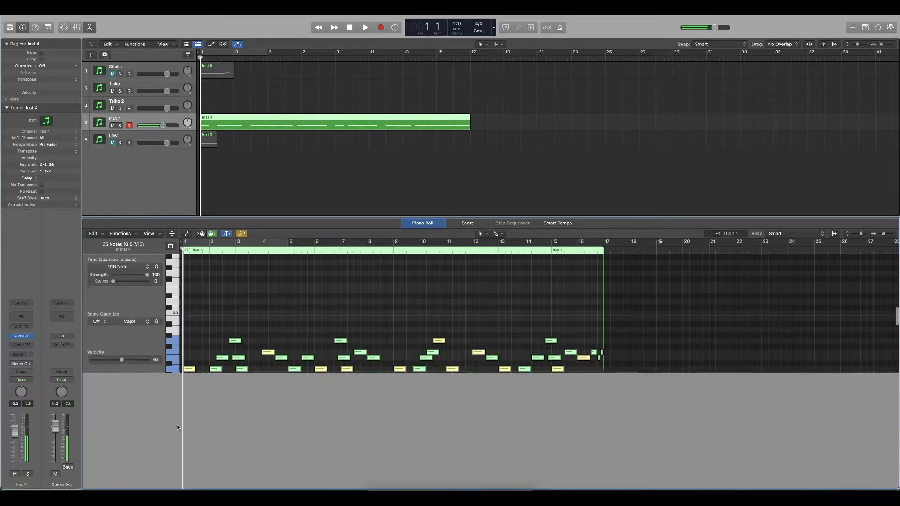
click(278, 406)
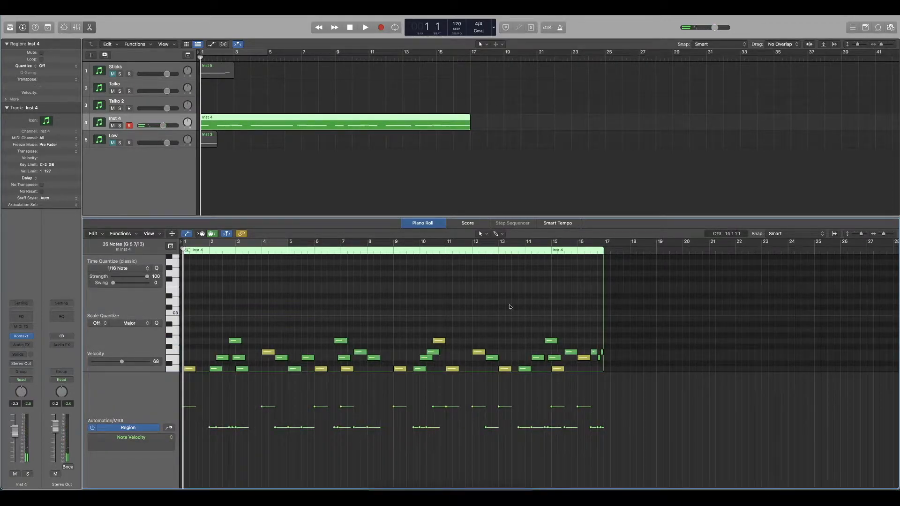
- Play the opening bars of the Inst 4 pattern to check the new velocities
scroll(524, 307, down, 3)
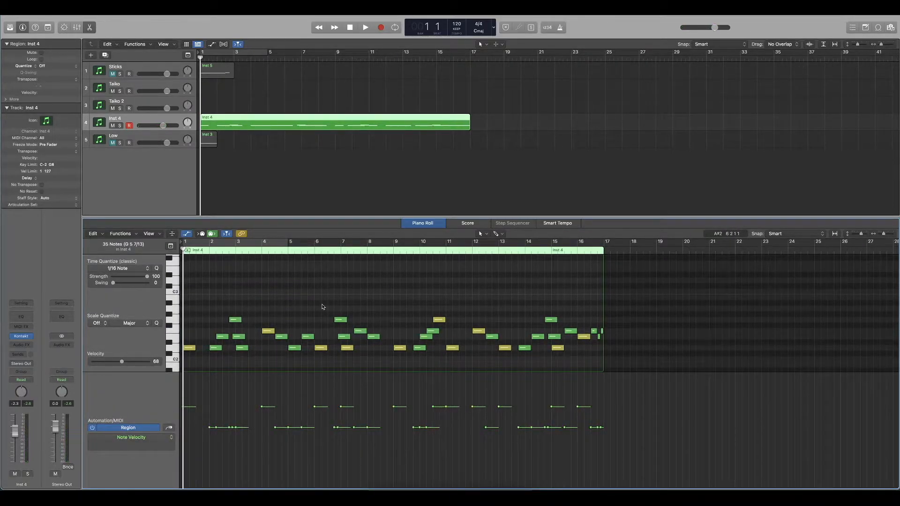
key(space)
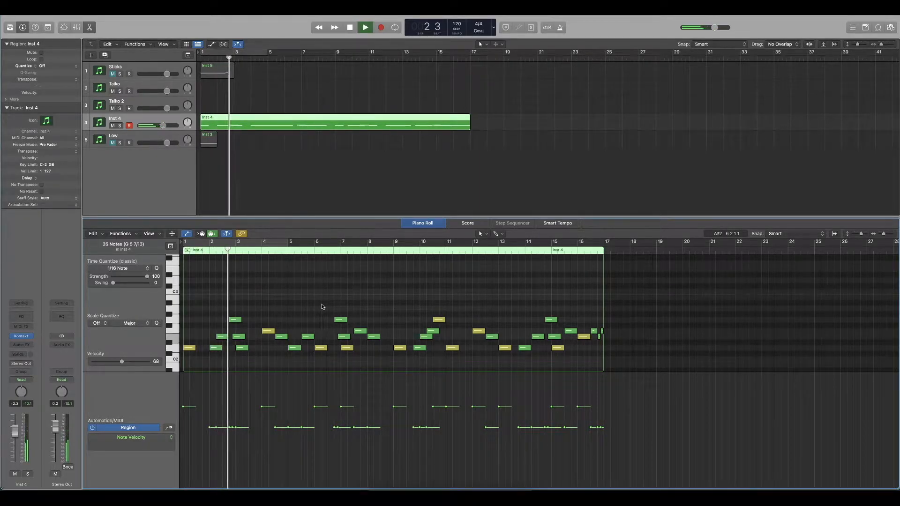
key(space)
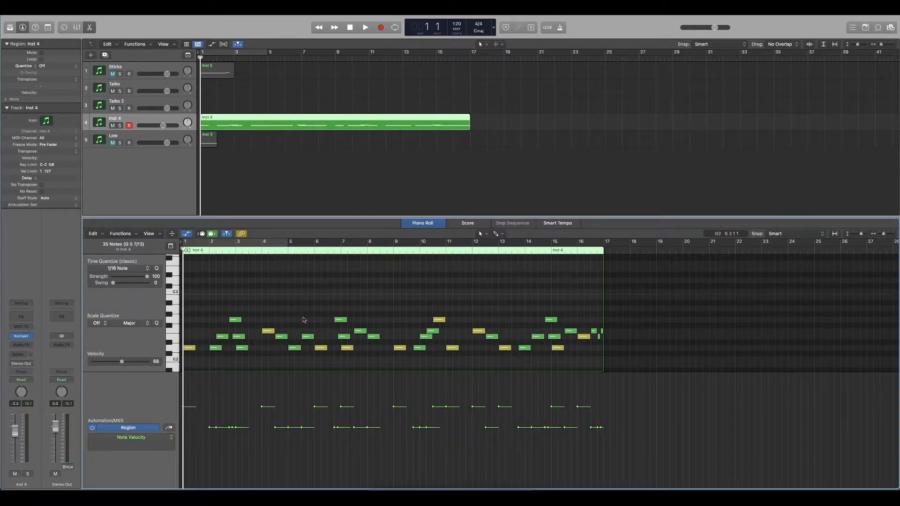
- Select all notes of the Inst 4 pattern and apply the Humanize MIDI transform to them twice with random amounts of 10
drag(655, 280, 157, 372)
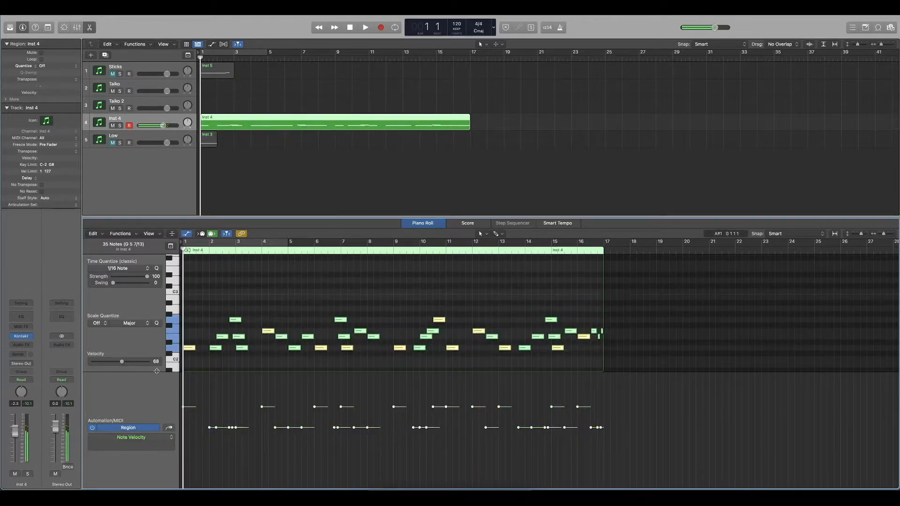
click(120, 234)
mouse_move(202, 316)
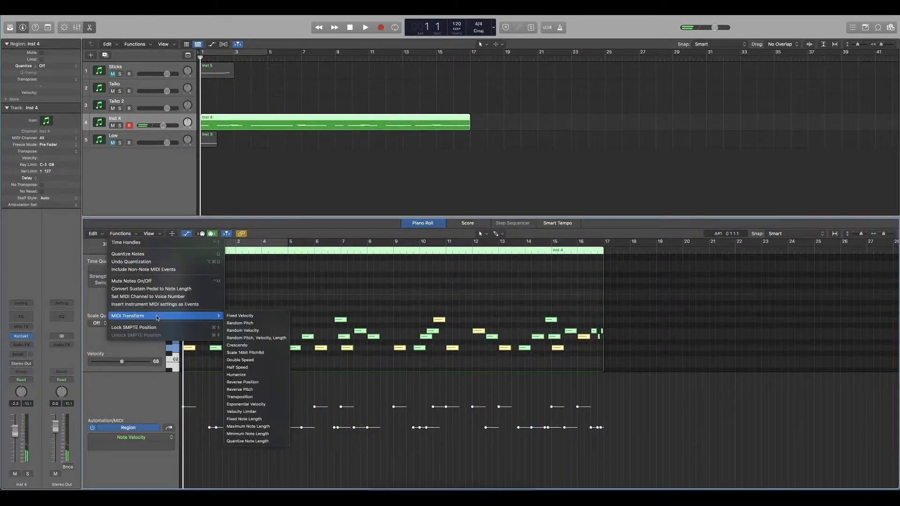
click(239, 374)
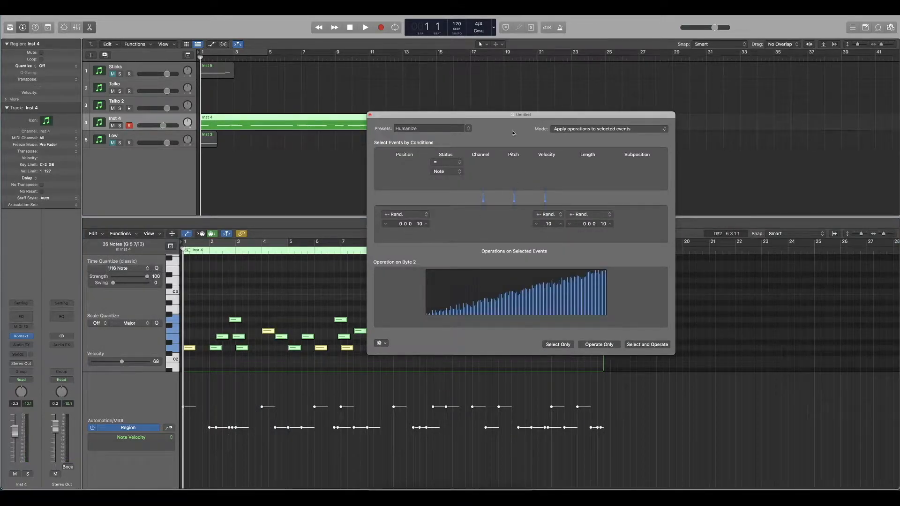
drag(493, 117, 483, 130)
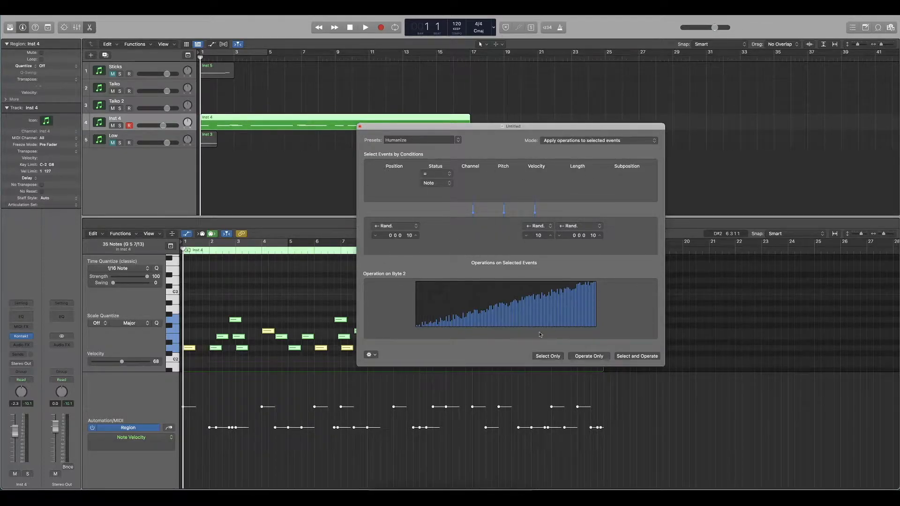
click(596, 359)
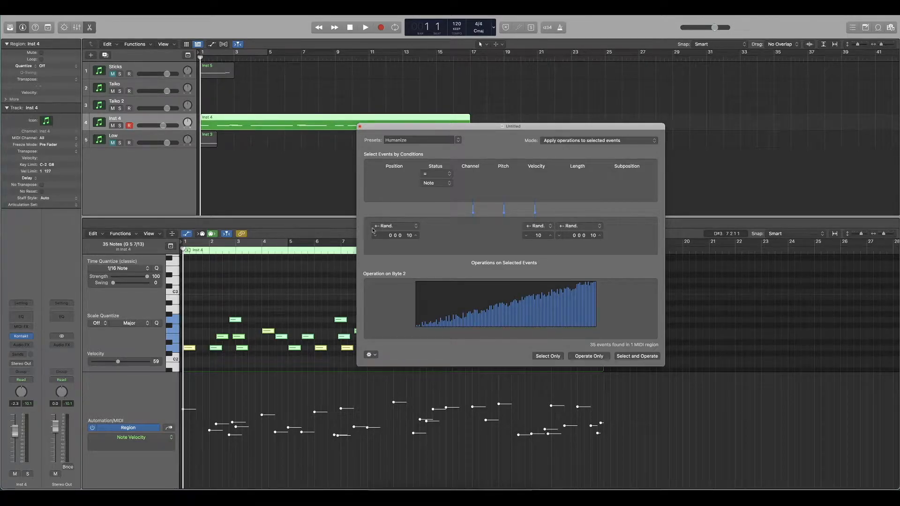
click(598, 360)
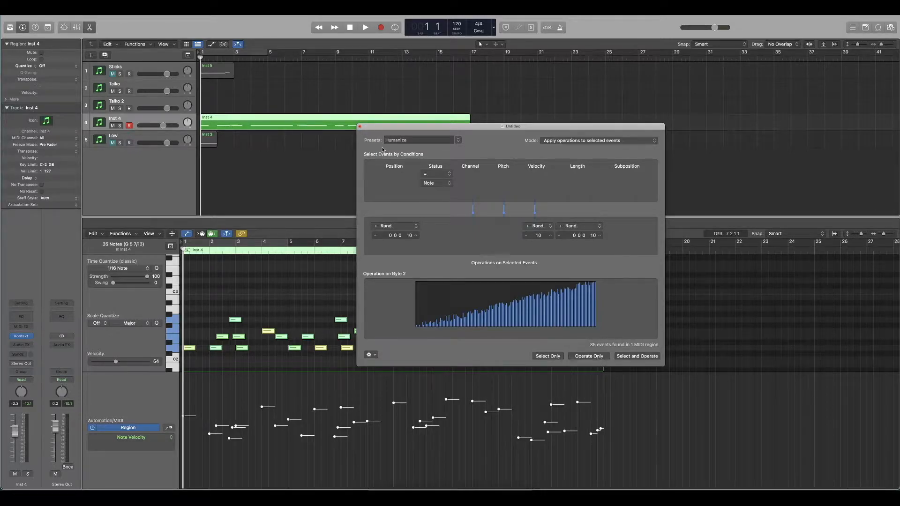
click(360, 126)
click(356, 297)
- Examine how far the humanized notes around bar 2 sit from the grid lines
scroll(356, 298, up, 10)
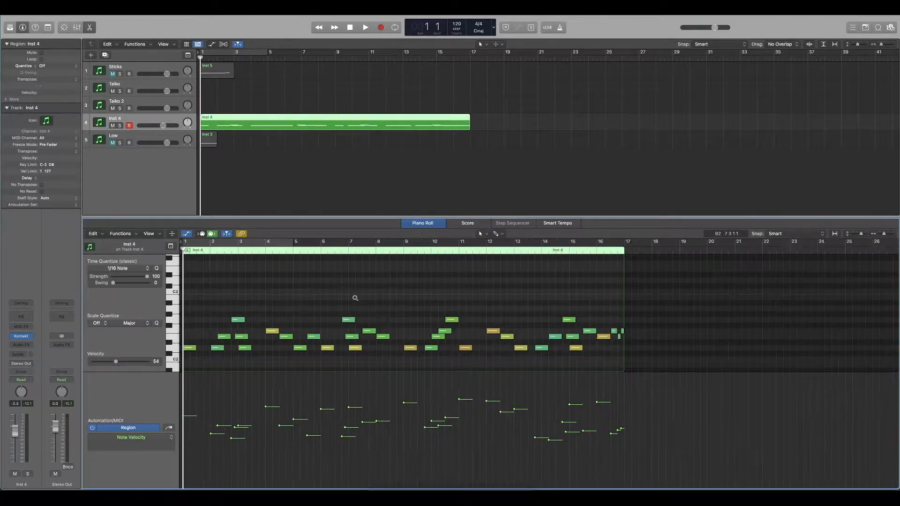
scroll(415, 311, right, 2)
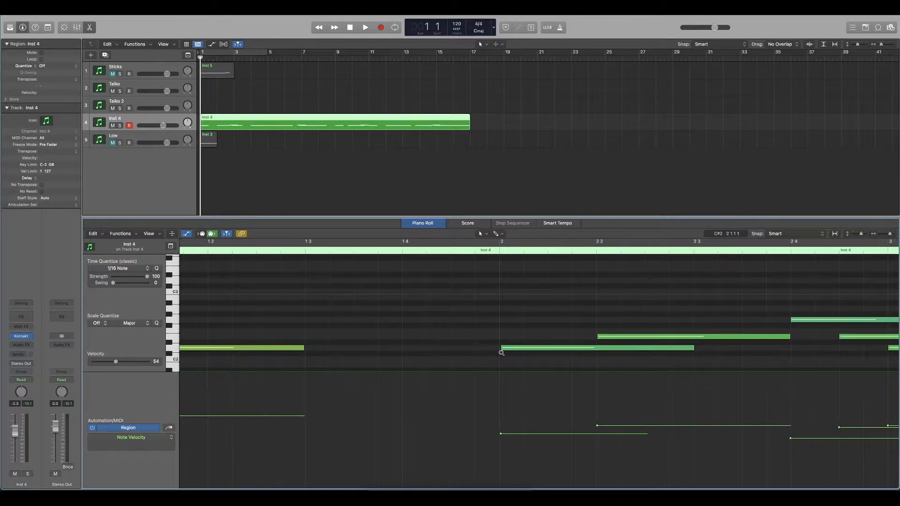
scroll(502, 356, up, 5)
scroll(502, 355, right, 5)
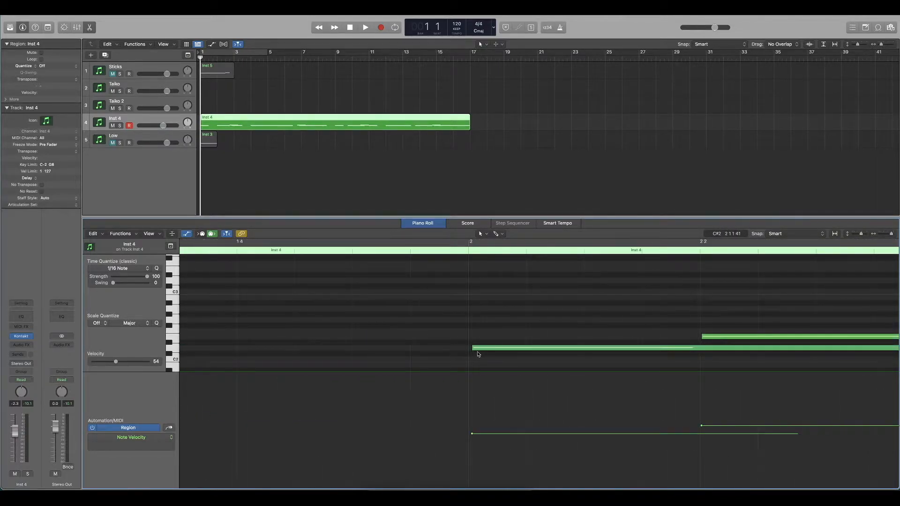
scroll(613, 353, right, 10)
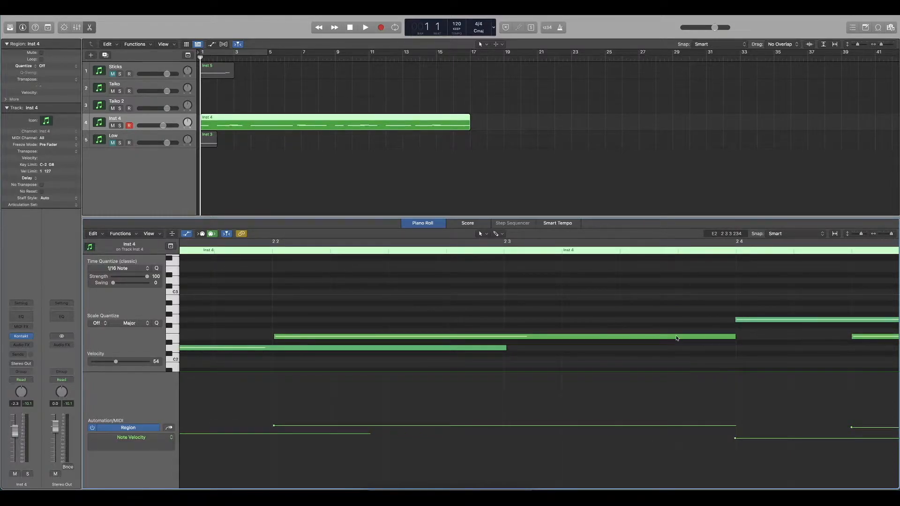
scroll(375, 321, down, 15)
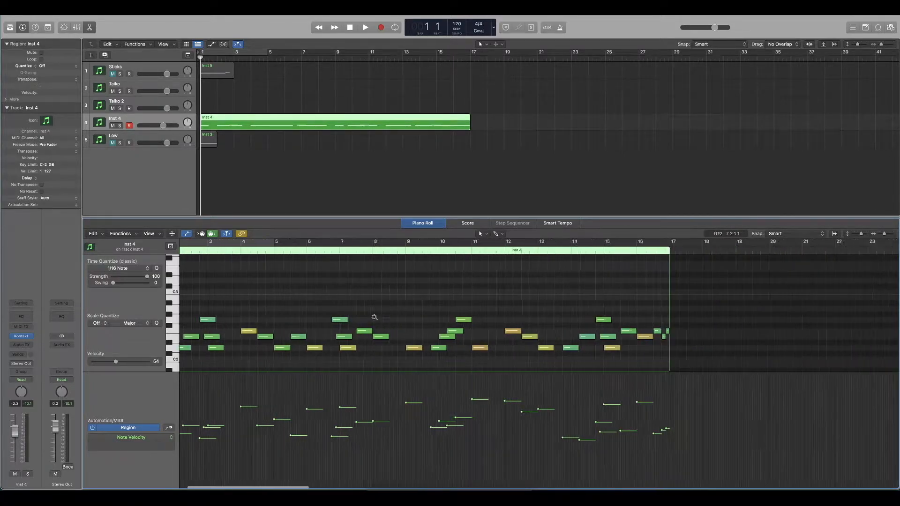
scroll(359, 326, left, 3)
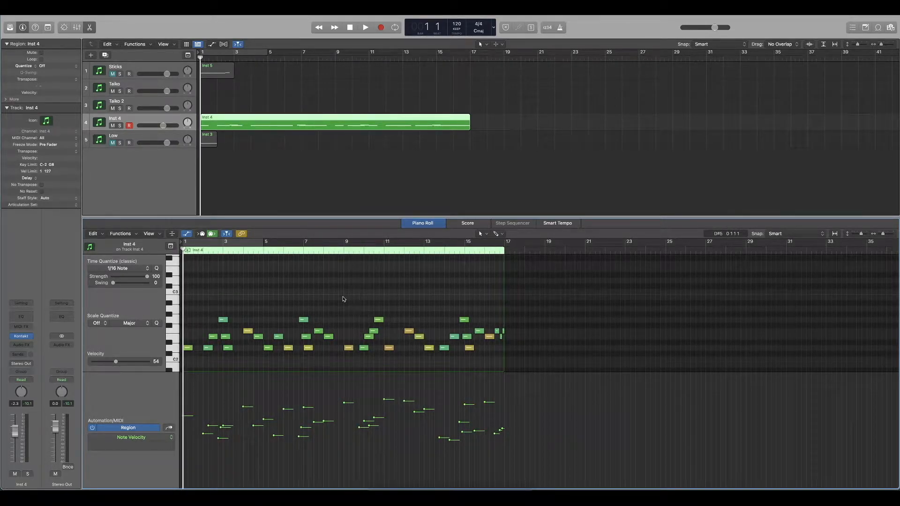
- Return the playhead to the start and inspect the first notes of the Inst 4 pattern up close
key(space)
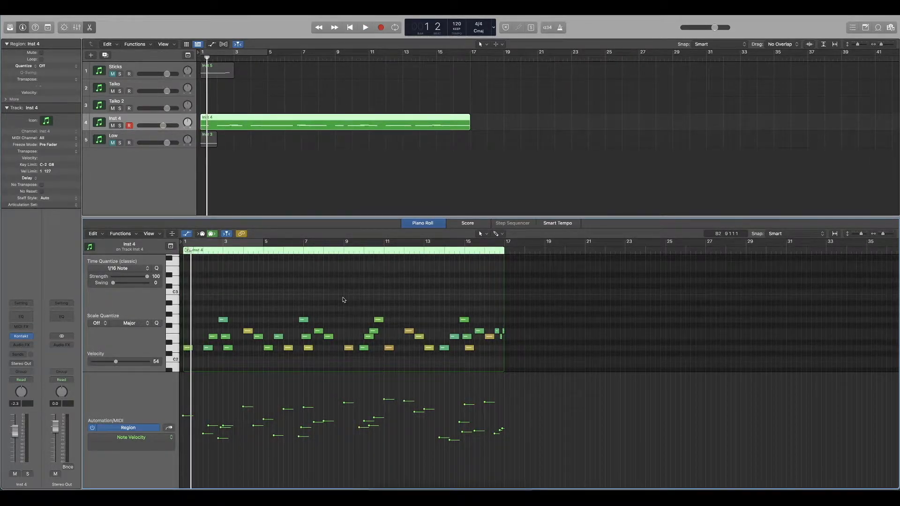
key(space)
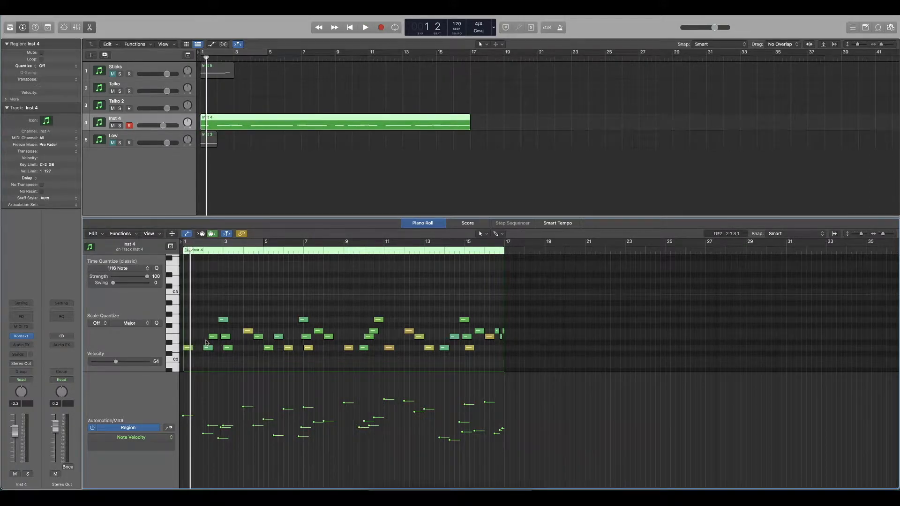
key(super+Right)
key(super+Right)
key(super+Right)
key(Return)
key(super+Right)
key(super+Right)
key(super+Right)
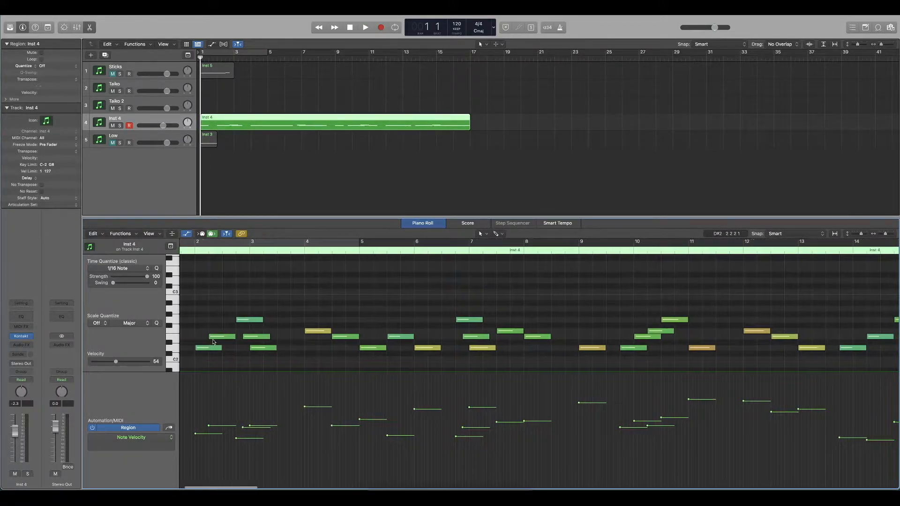
scroll(218, 343, right, 2)
mouse_move(184, 349)
mouse_down()
mouse_move(195, 353)
mouse_move(184, 354)
mouse_up()
click(231, 332)
- Play the humanized Inst 4 pattern from the start up to bar 7
key(space)
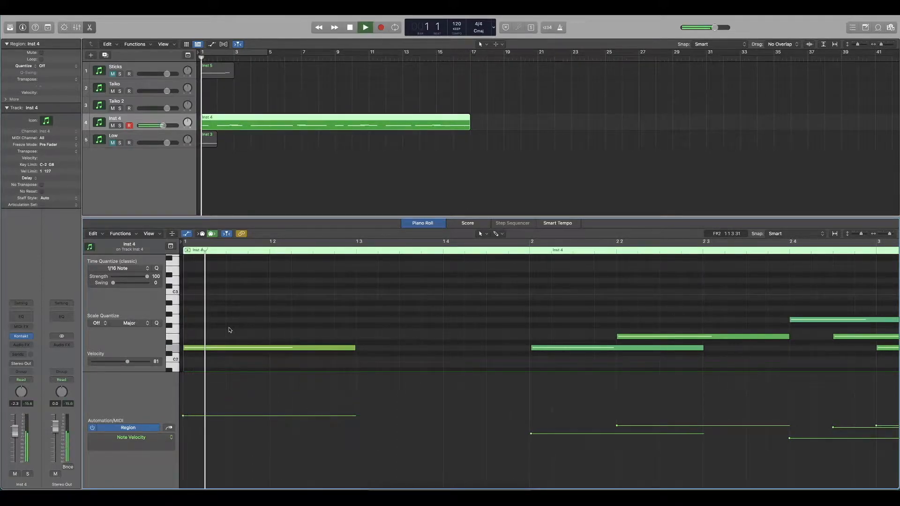
scroll(318, 319, left, 2)
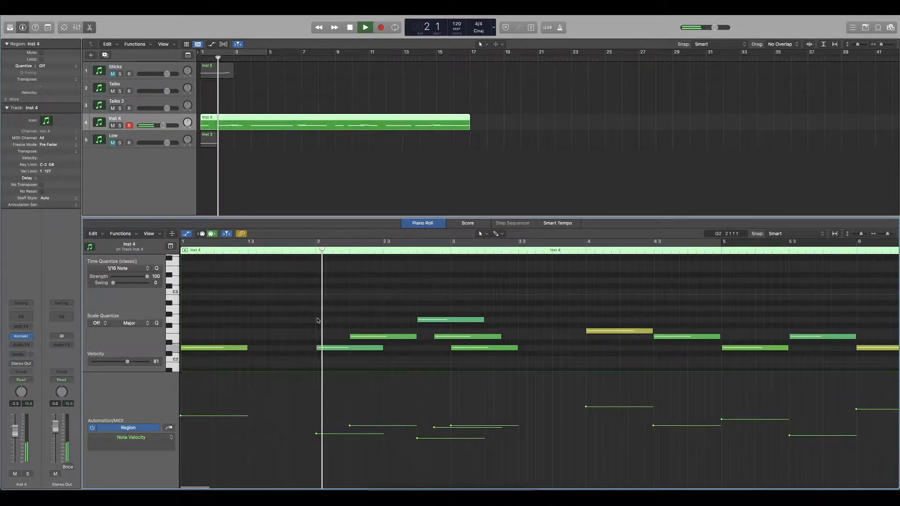
scroll(317, 320, left, 1)
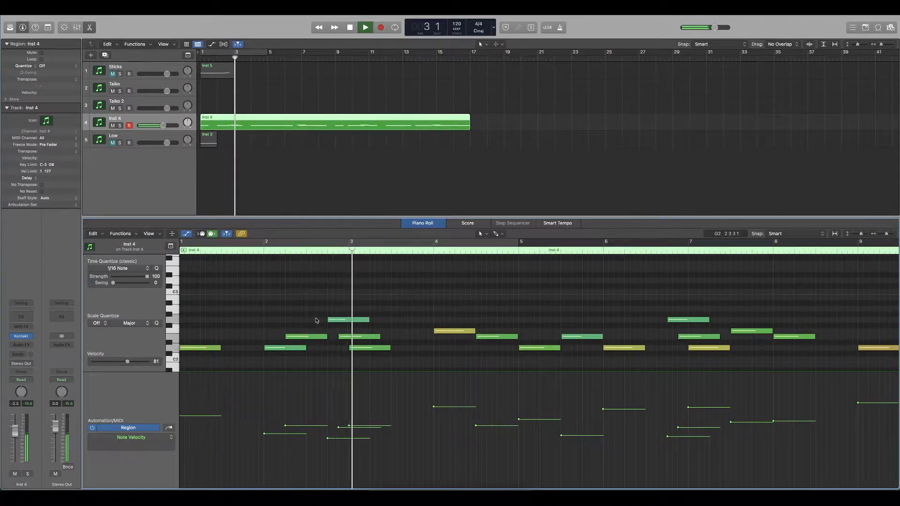
scroll(317, 320, left, 2)
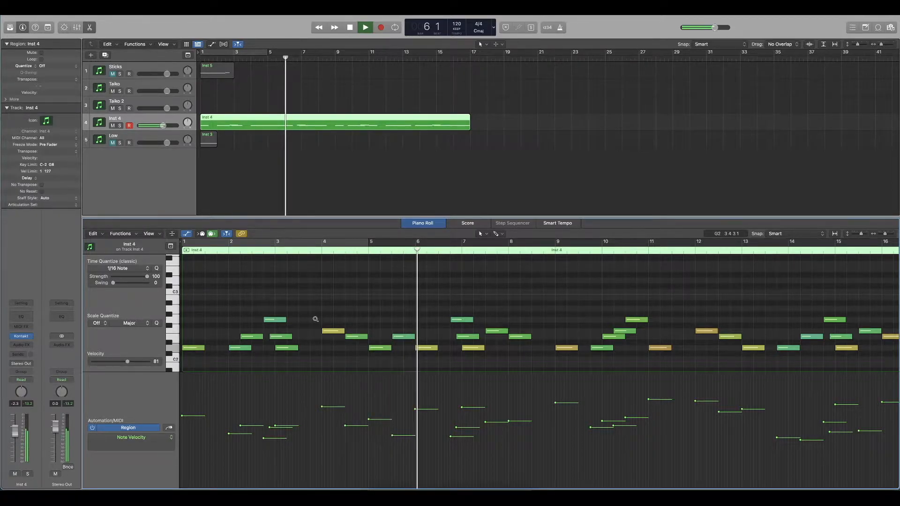
scroll(315, 321, left, 2)
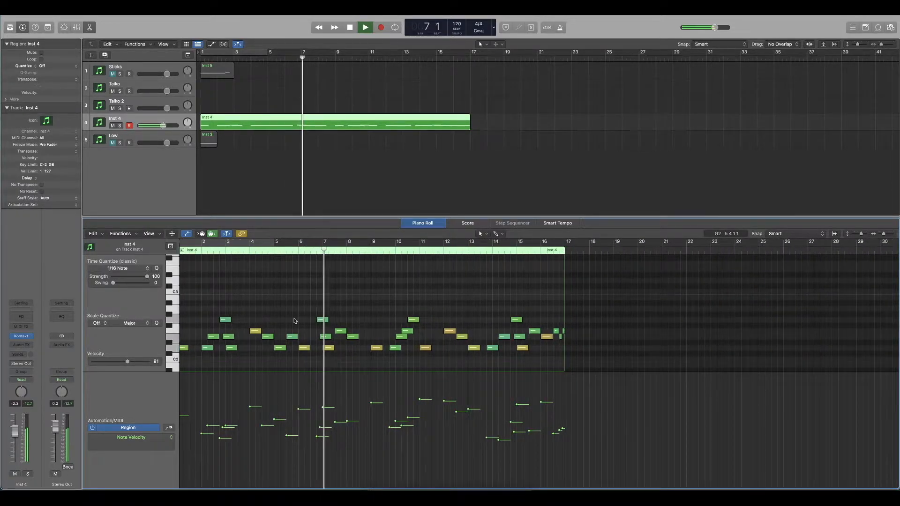
key(space)
- Raise the velocity of all Inst 4 notes together until the Velocity setting is 68, keeping their relative differences
drag(628, 288, 176, 358)
drag(305, 435, 305, 422)
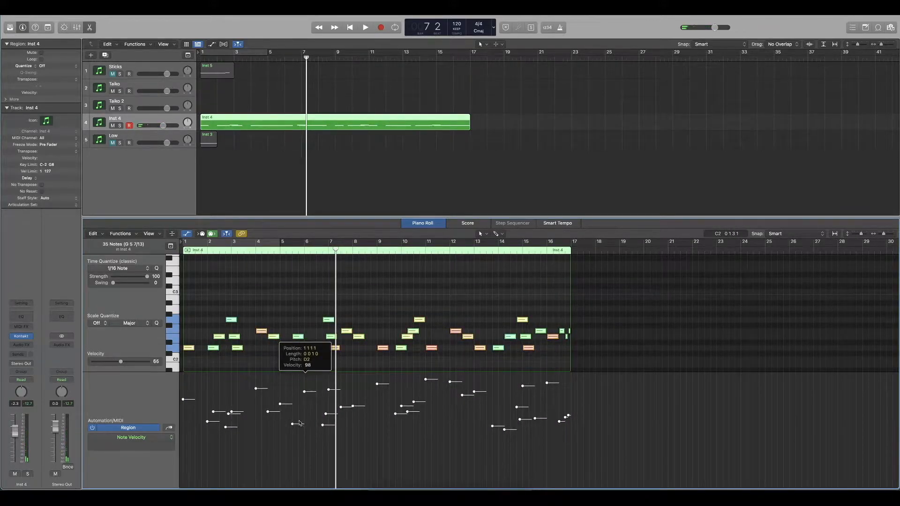
drag(121, 362, 137, 366)
- Play the pattern on from bar 7 past bar 10 to check the raised velocities
key(space)
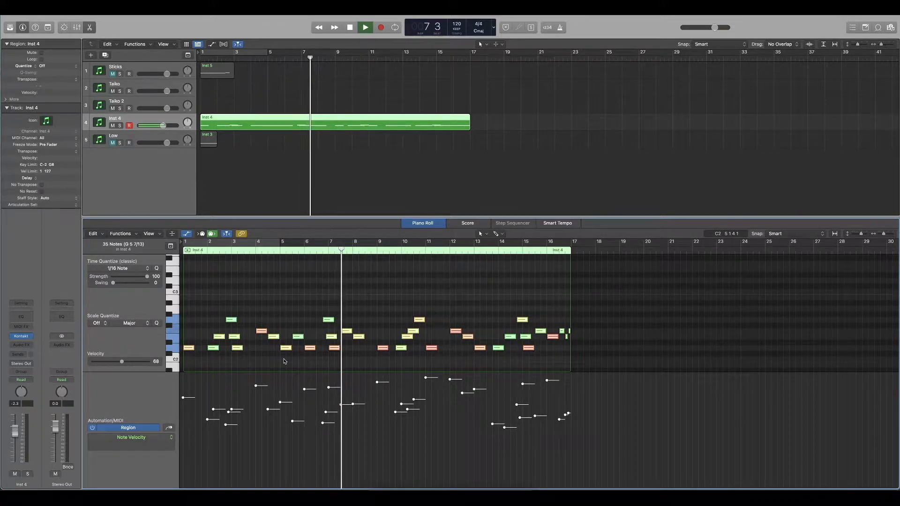
click(400, 324)
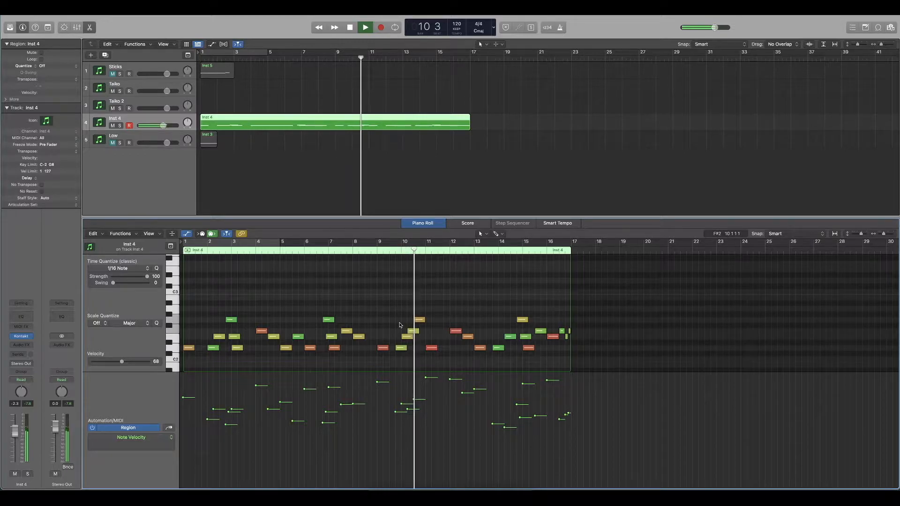
key(space)
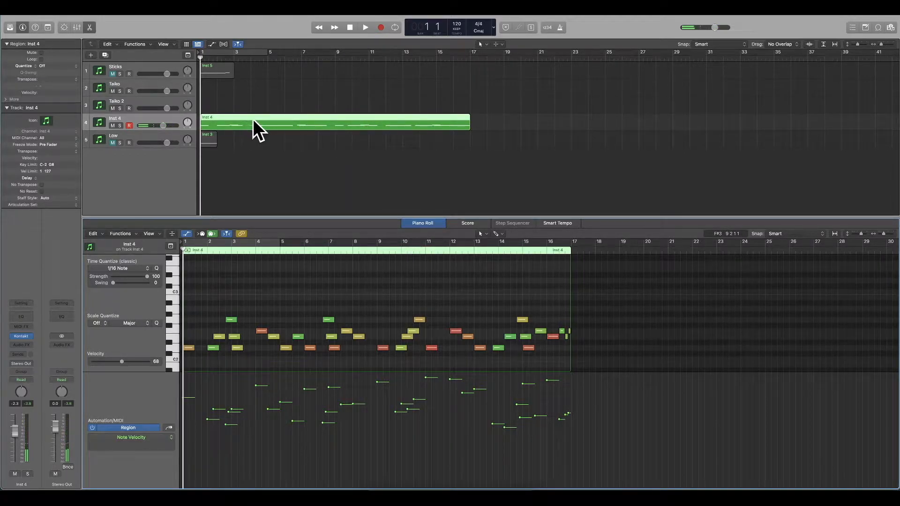
- Unmute the Sticks track and show the notes of its Inst 5 region in the Piano Roll
click(112, 74)
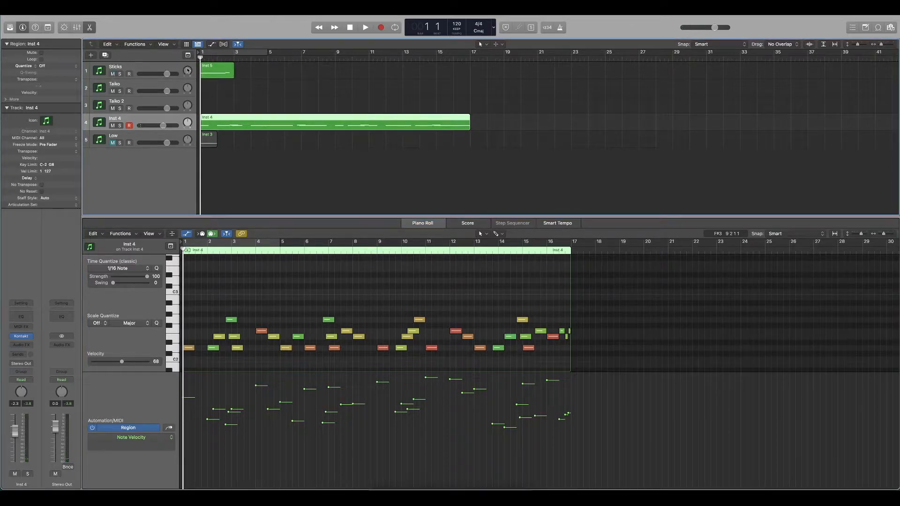
click(222, 74)
scroll(250, 312, up, 2)
key(super+Right)
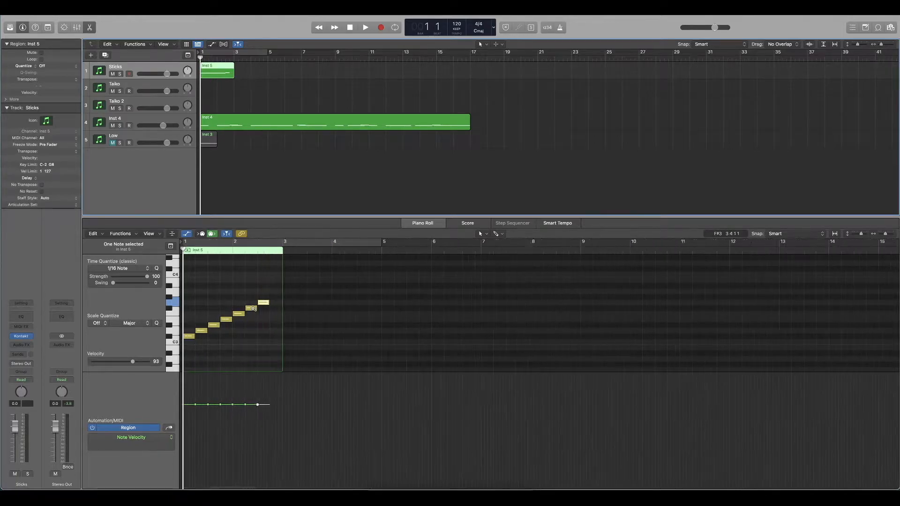
- Solo the Sticks track, play its rising run of notes and return the playhead to the start
key(space)
key(space)
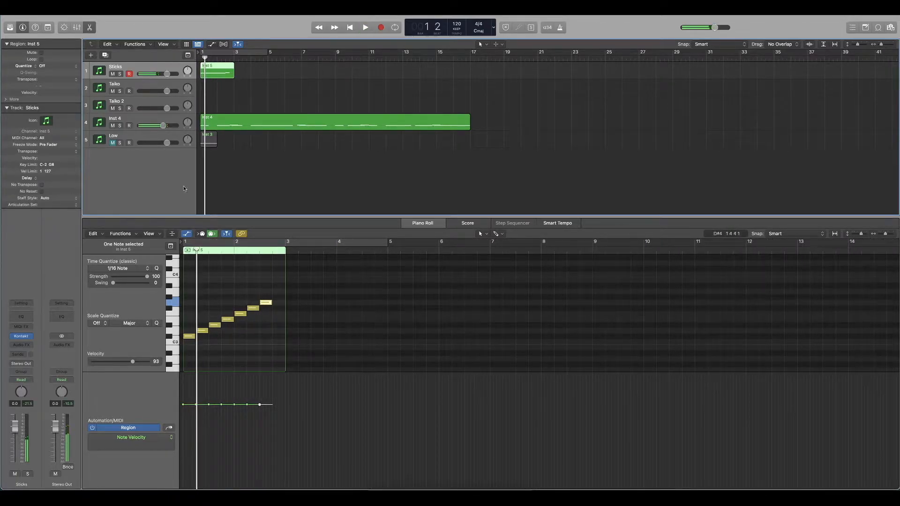
click(120, 74)
key(space)
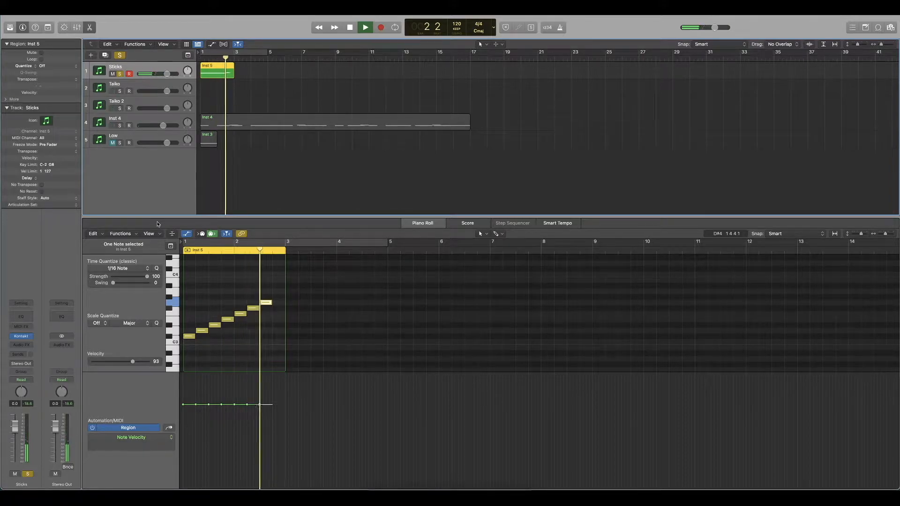
key(space)
key(Return)
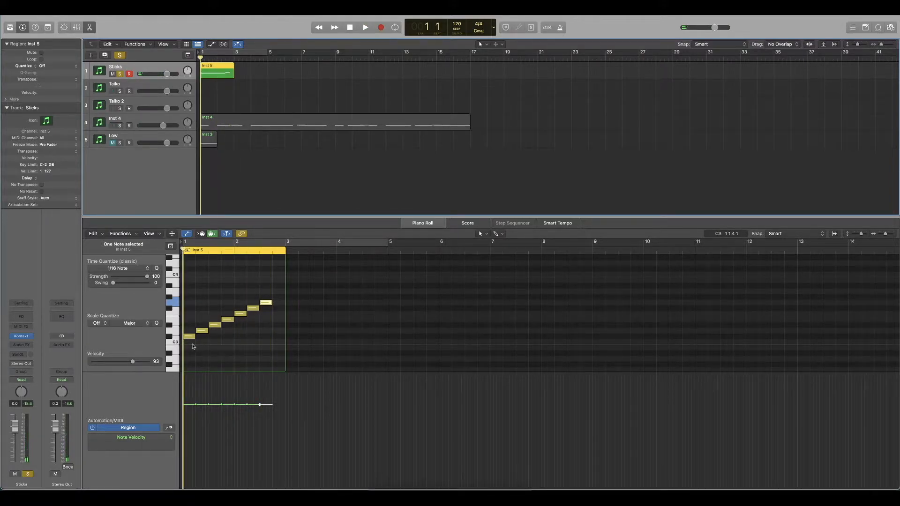
- Extend the end of the Sticks region to bar 5, removing the stray G3 note entered in bar 3
drag(190, 348, 264, 325)
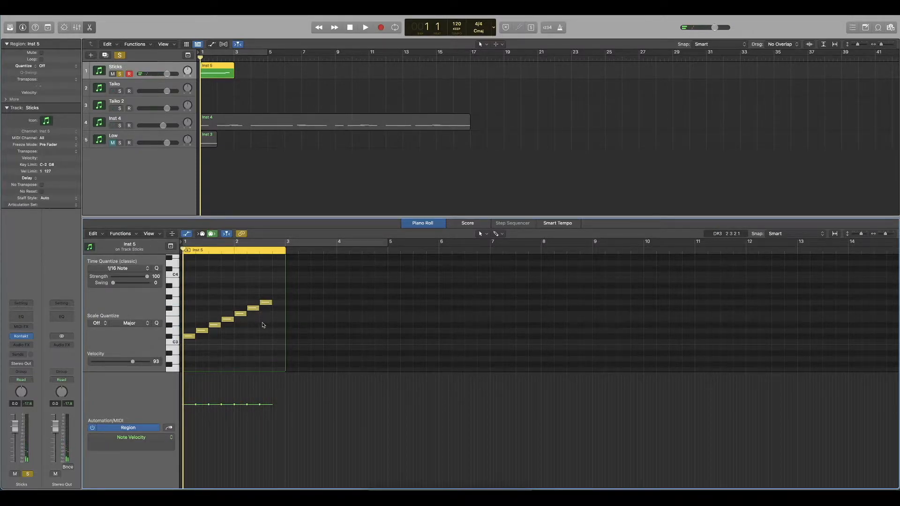
drag(286, 322, 391, 320)
click(293, 306)
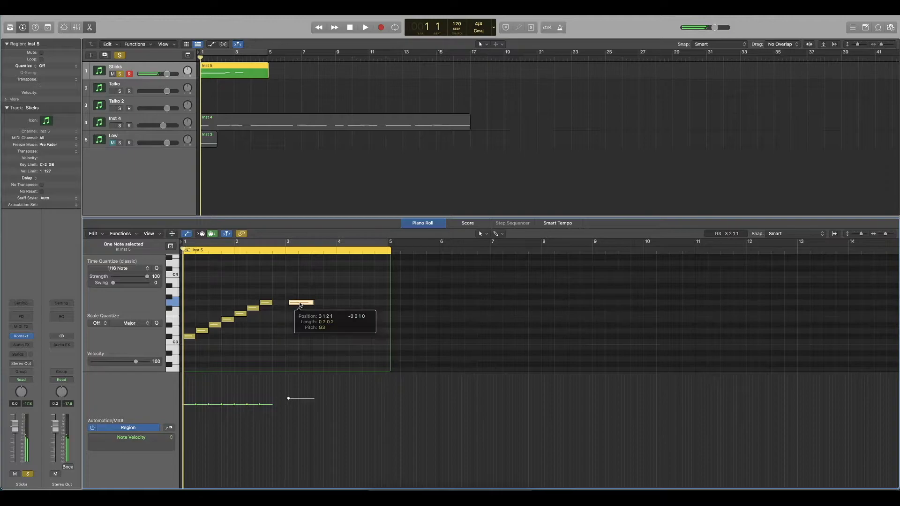
double_click(302, 305)
- Repeat the run's last G3 note five more times up to bar 4 and play the region
click(265, 304)
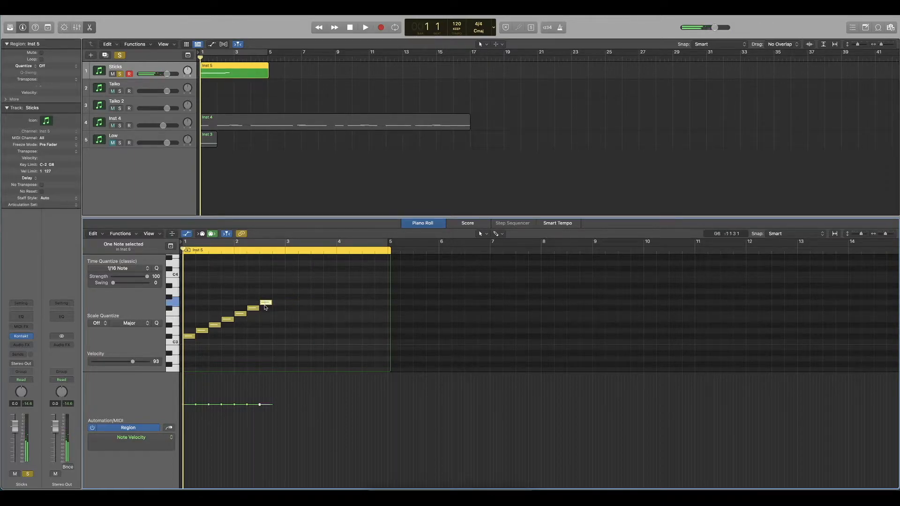
drag(267, 306, 319, 306)
drag(320, 307, 332, 307)
click(305, 296)
key(space)
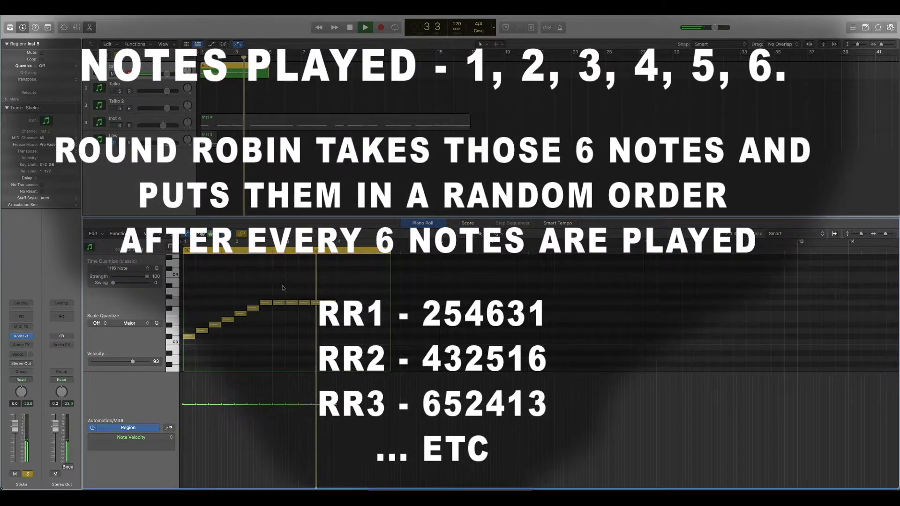
key(space)
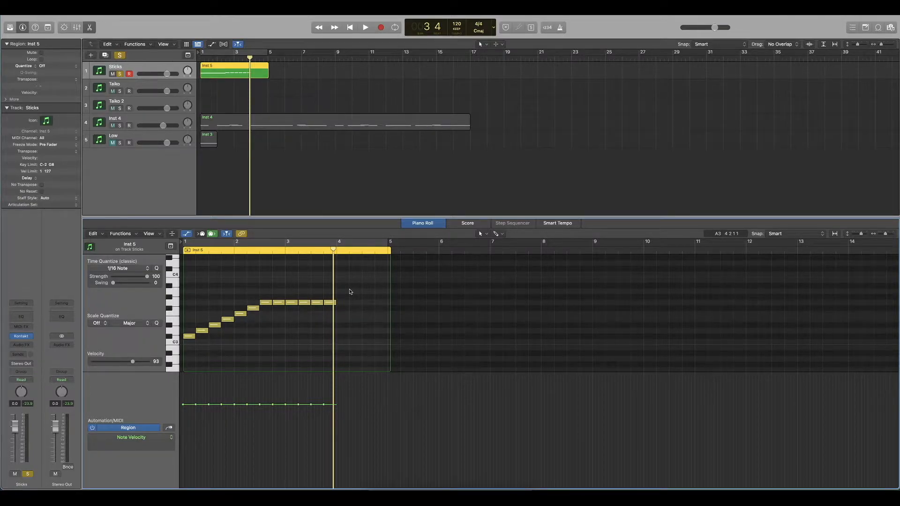
- Delete the five repeated G3 notes at the end of the Sticks run and return to the start
drag(350, 291, 275, 321)
key(Delete)
key(space)
- Audition the run's top two notes and its first five notes by selecting each group in the Piano Roll
drag(287, 293, 253, 311)
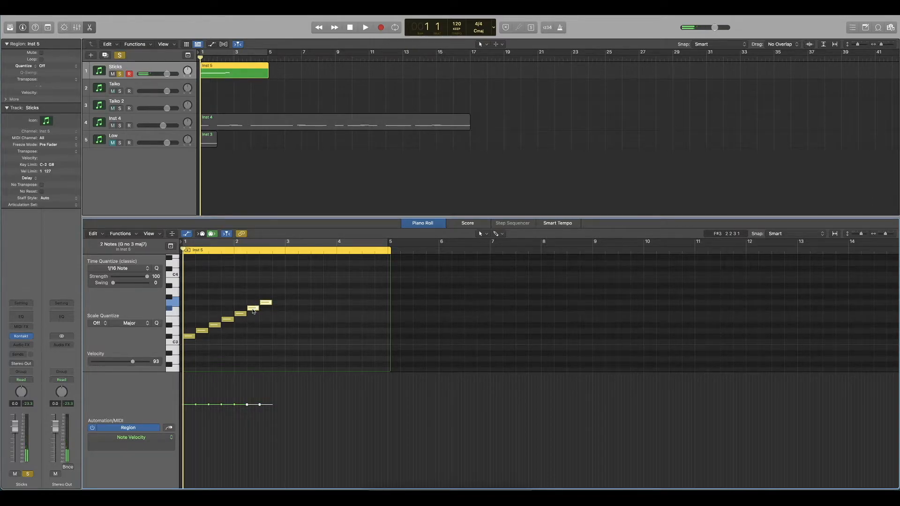
click(284, 310)
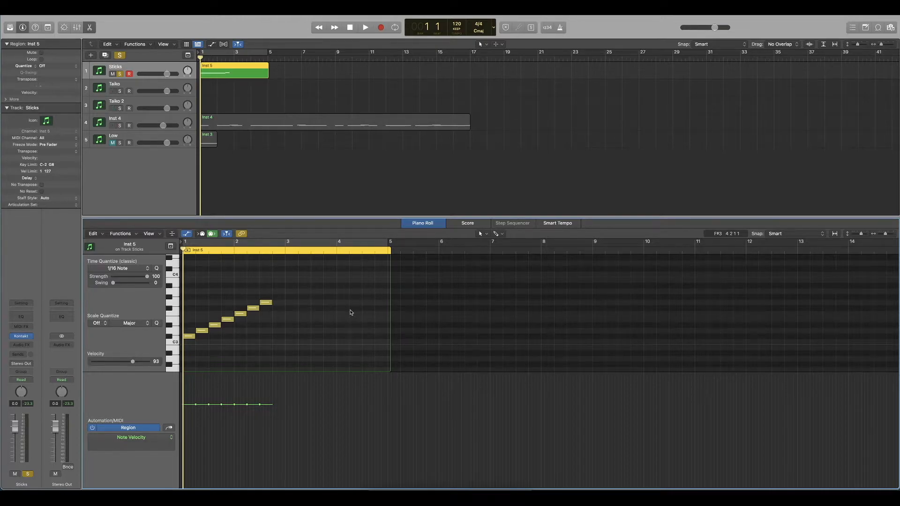
drag(263, 310, 183, 356)
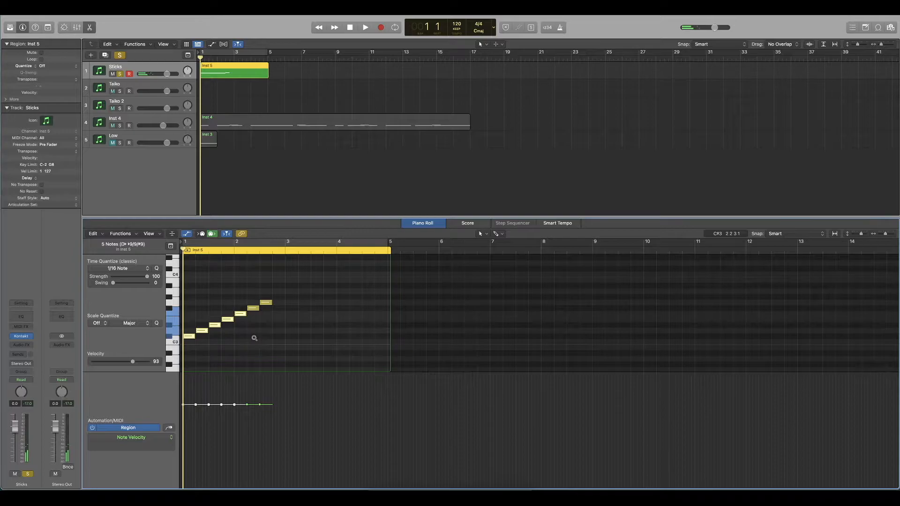
key(super+Right)
- Show the end of the Inst 4 region, solo its track and audition the closing notes before bar 17
click(253, 123)
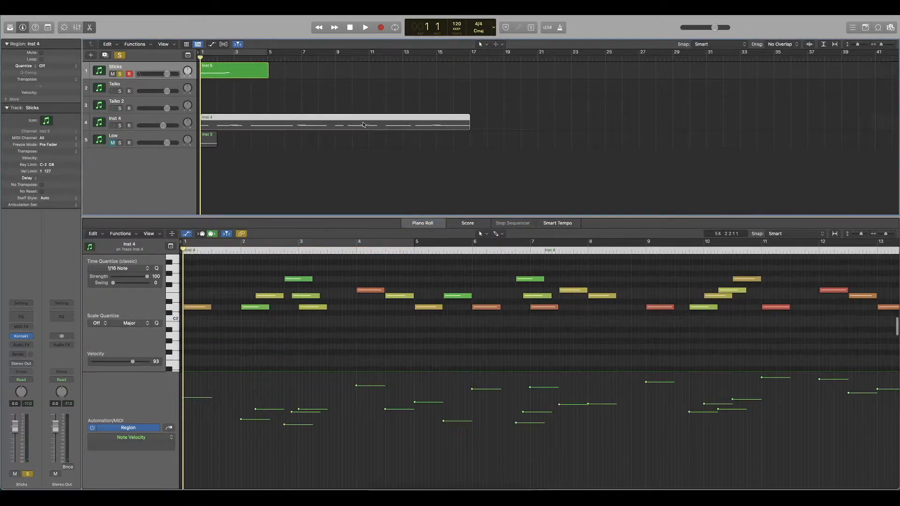
scroll(432, 287, right, 15)
drag(570, 274, 465, 318)
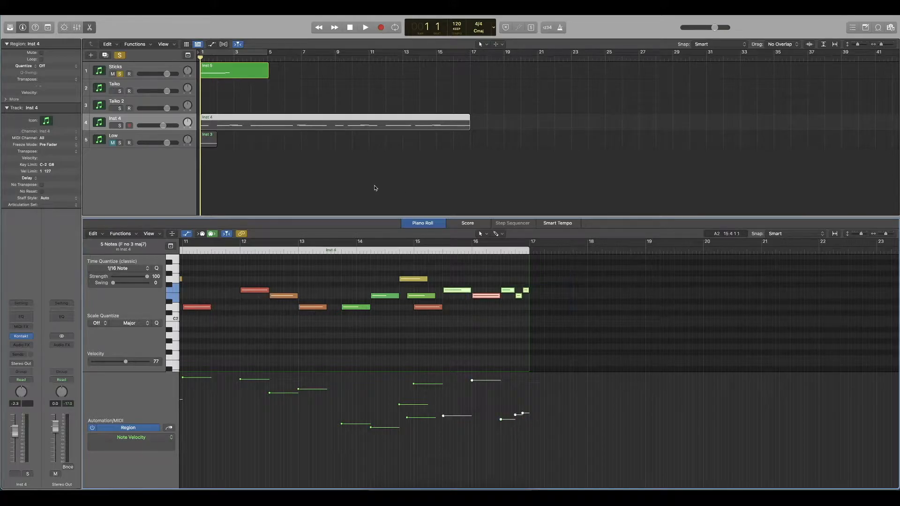
click(119, 126)
drag(567, 272, 517, 310)
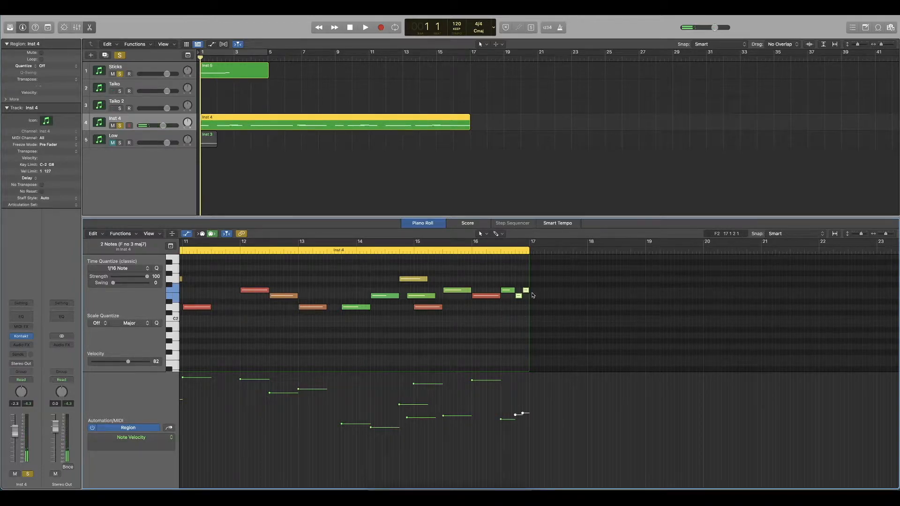
- Try raising the short E2 note just before bar 17 to F2, matching its neighbours
drag(542, 296, 489, 291)
click(517, 282)
drag(604, 280, 470, 314)
drag(471, 312, 484, 290)
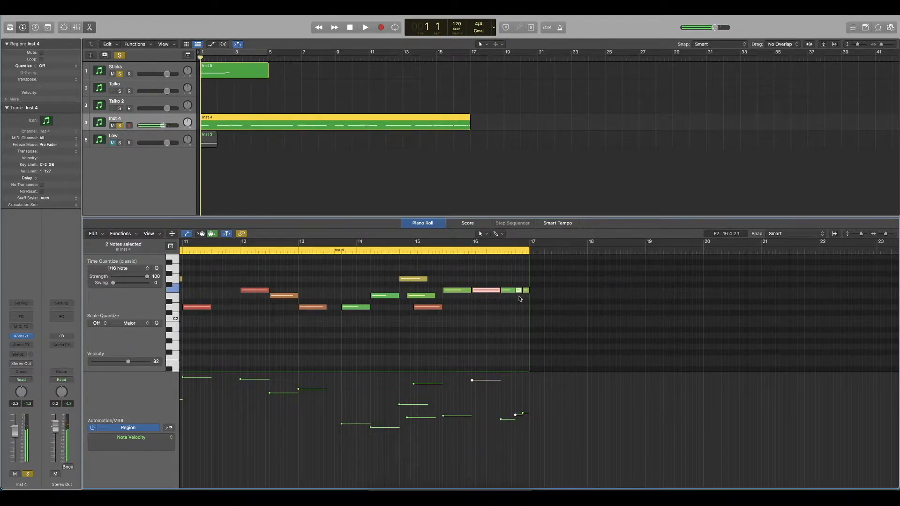
key(alt+Down)
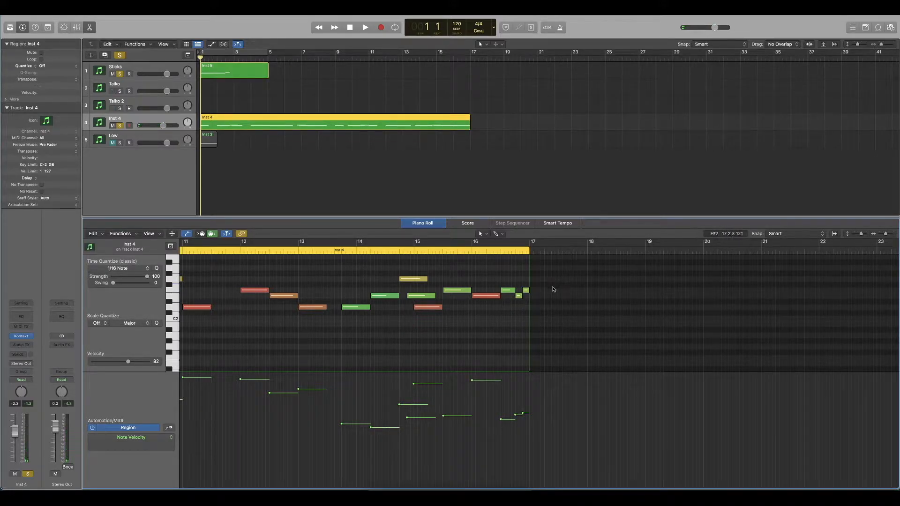
click(454, 315)
- Unsolo the Inst 4 track, return to the Sticks region's notes and play the rising run
click(120, 127)
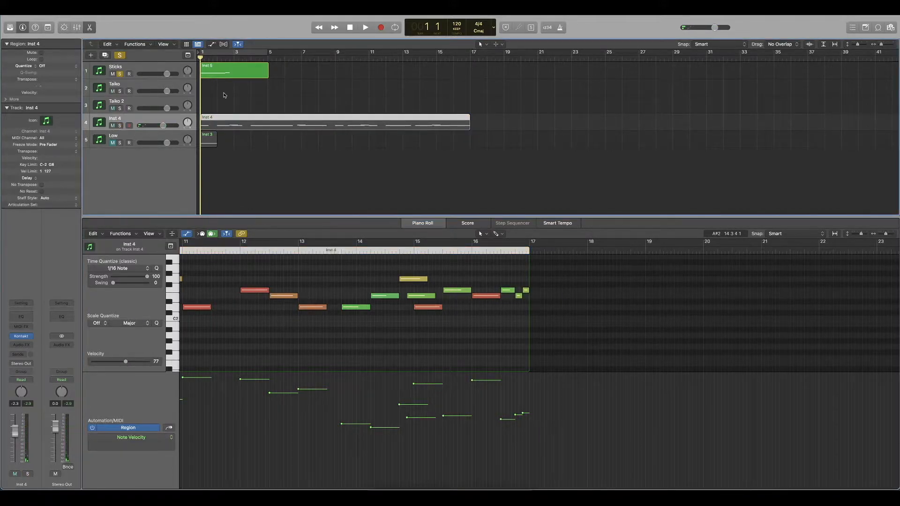
click(156, 71)
click(322, 298)
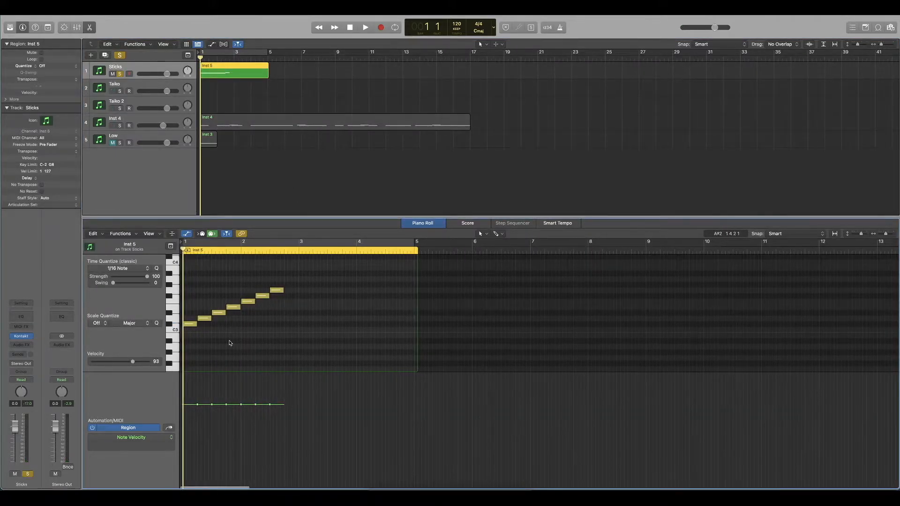
key(space)
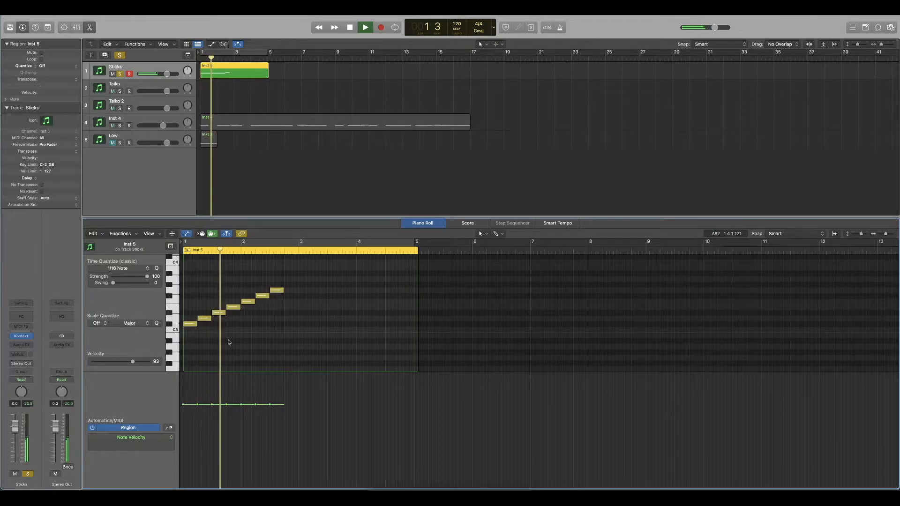
key(space)
- Extend the Sticks region to bar 17 and spread the run into two half-bar-spaced notes per pitch through bar 7
drag(267, 76, 471, 77)
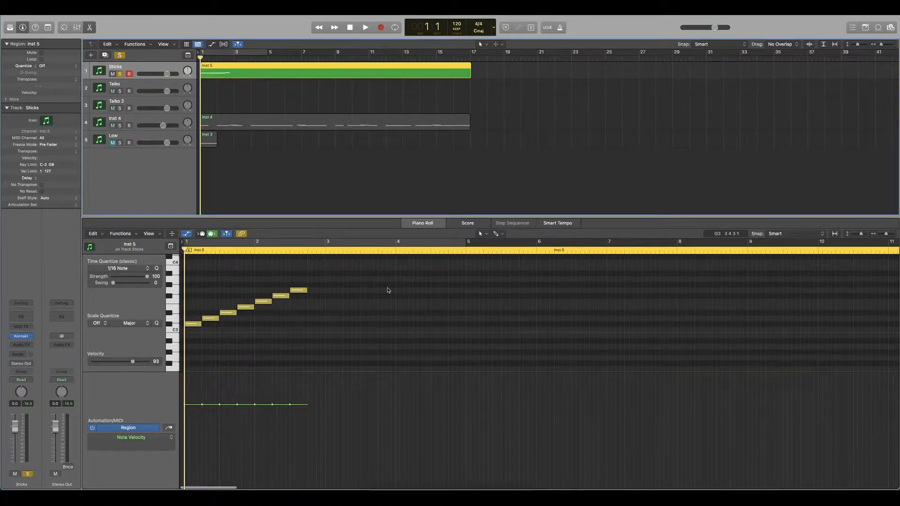
drag(362, 274, 330, 315)
shift+click(261, 321)
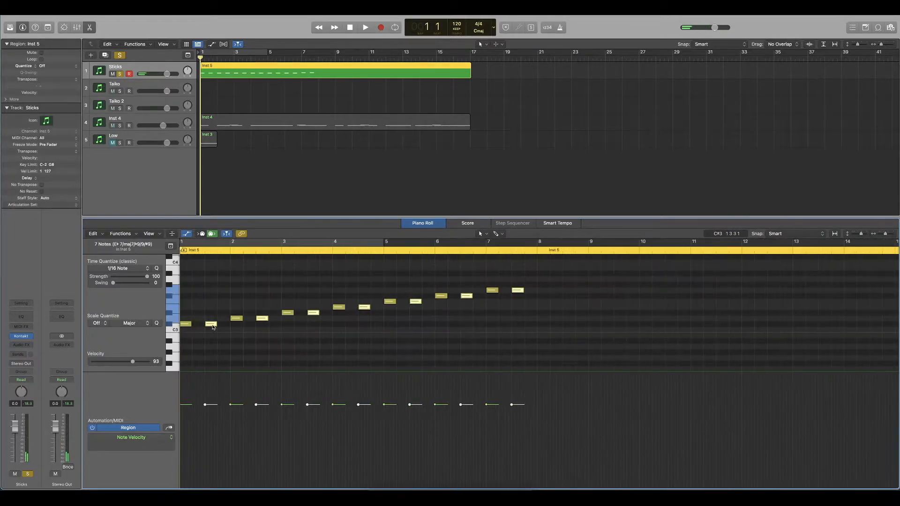
- Play the paired Sticks notes, unsolo the track to hear them with Inst 4, and stop playback
key(space)
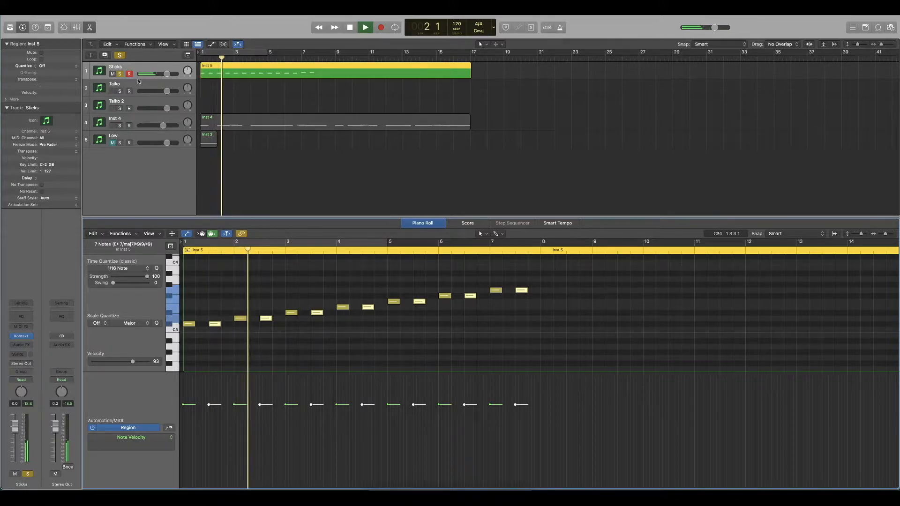
click(119, 74)
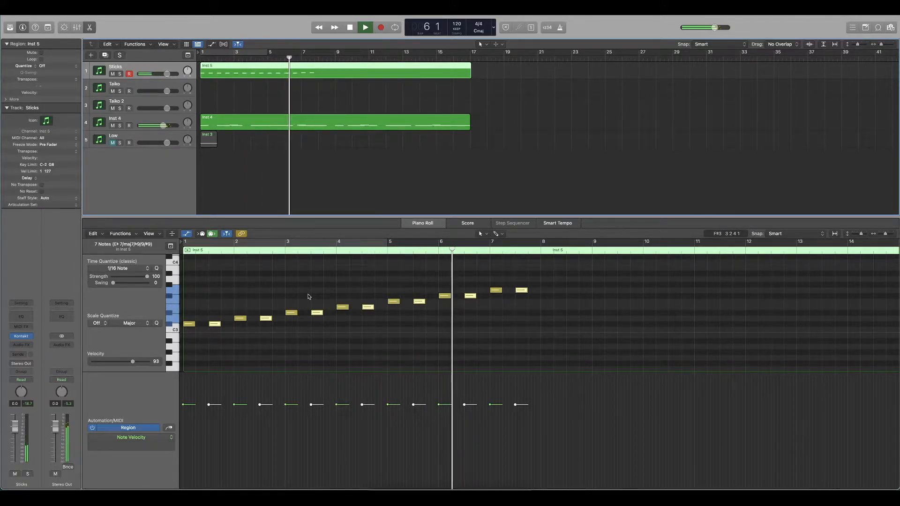
key(space)
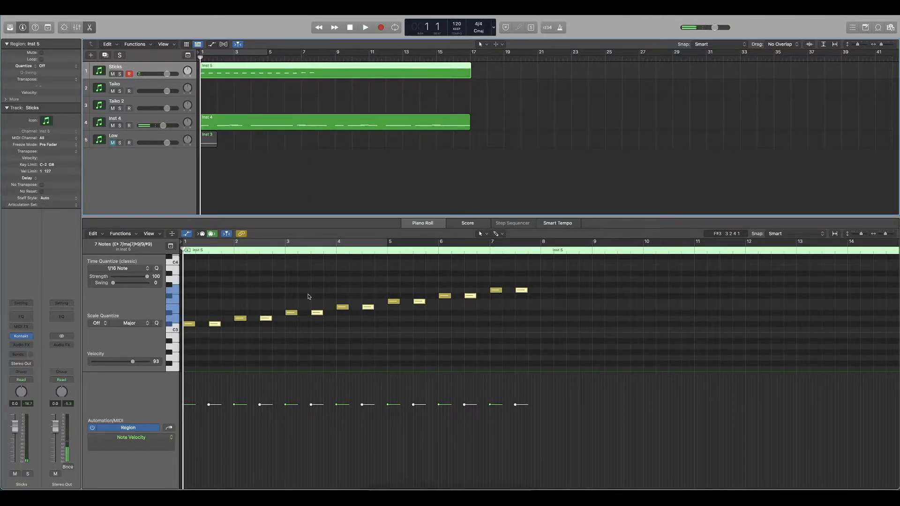
- Replace the paired notes with a denser rising and falling Sticks pattern starting at bar 1, placing notes into bar 3
key(Delete)
drag(212, 319, 202, 320)
key(space)
drag(402, 289, 445, 322)
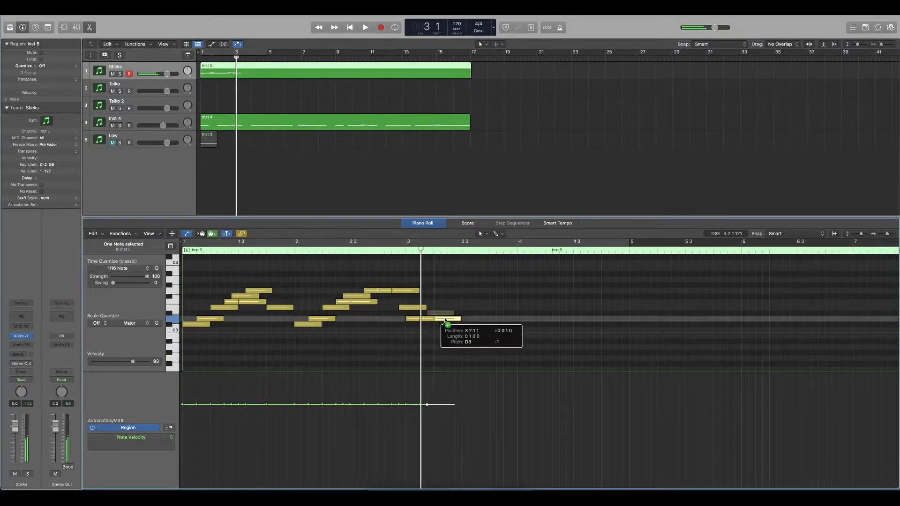
key(space)
mouse_move(299, 302)
mouse_down()
mouse_move(382, 287)
mouse_move(412, 313)
mouse_up()
- Continue the Sticks pattern through the rest of the region, copying and repositioning notes and checking them in playback
key(space)
key(space)
drag(277, 278, 382, 331)
drag(370, 297, 371, 304)
key(space)
drag(682, 314, 731, 315)
key(space)
key(space)
- Select all notes of the Sticks pattern, vary their velocities and examine the fast descending run into bar 4
scroll(385, 341, down, 5)
click(385, 341)
key(super+a)
key(space)
scroll(385, 341, up, 5)
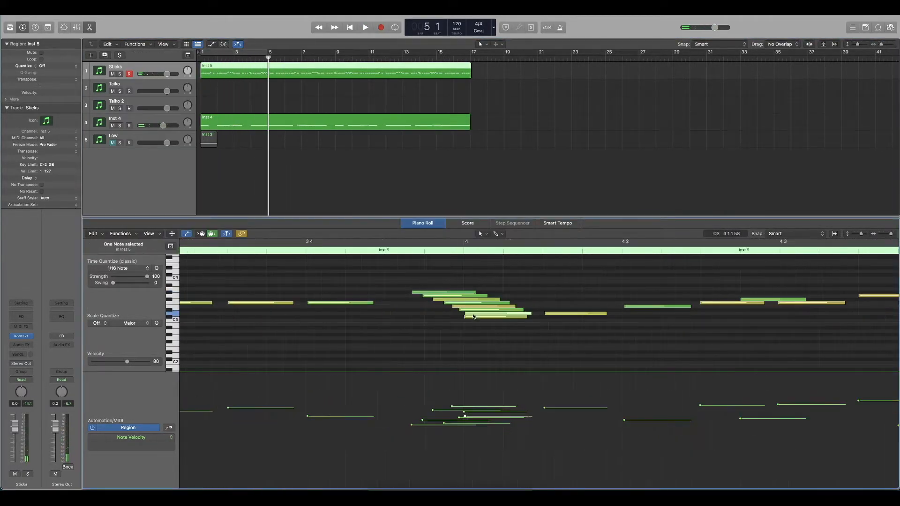
- Grade the velocities of the fast descending runs around bars 4, 9 and 14 from soft to loud
scroll(522, 336, down, 5)
drag(540, 285, 545, 331)
click(384, 285)
key(Return)
key(space)
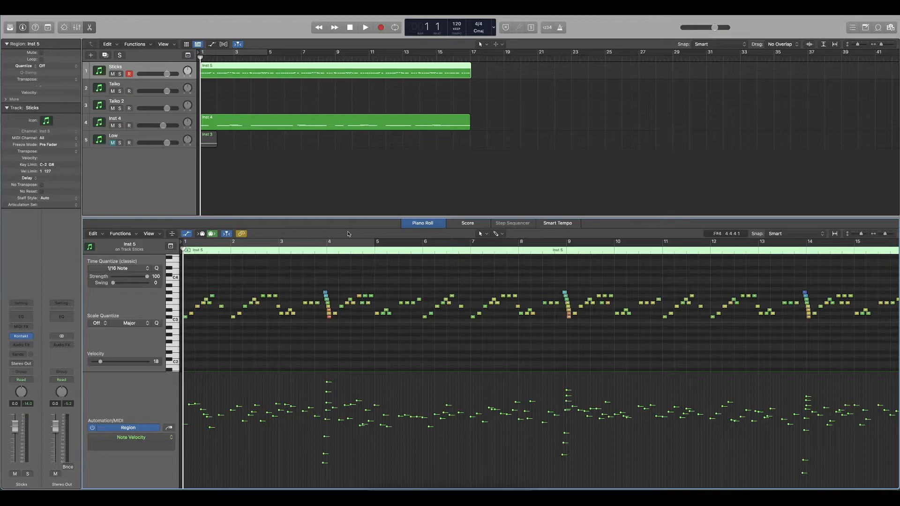
- Play the finished Sticks pattern soloed, then together with Inst 4 from the start, and return to bar 1
click(119, 74)
key(space)
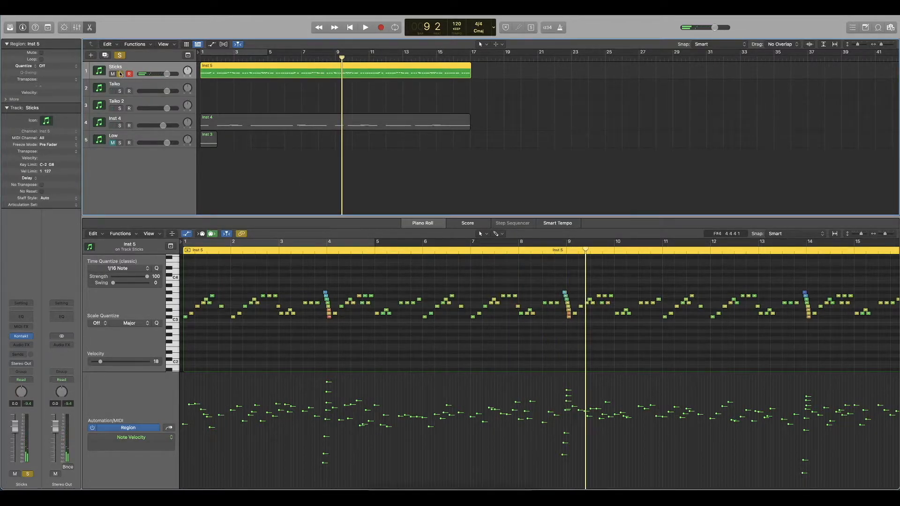
click(120, 73)
key(Return)
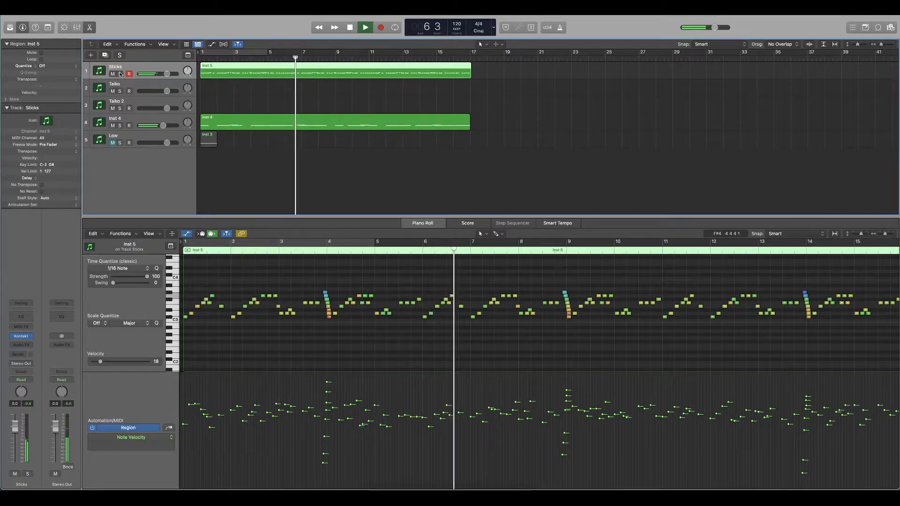
key(space)
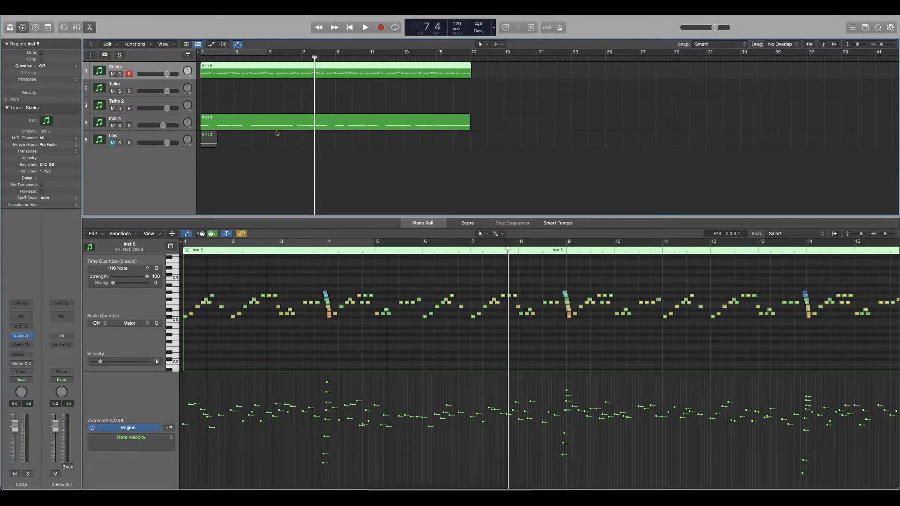
key(Return)
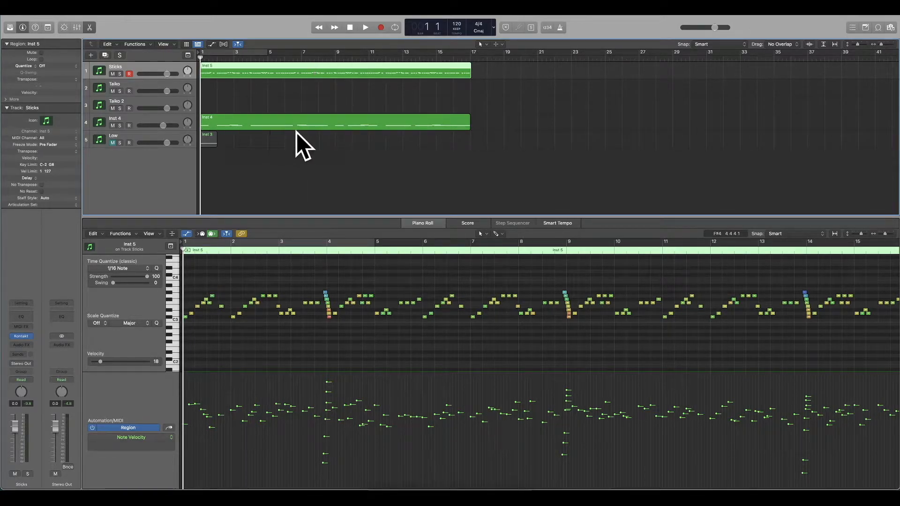
- Show the Inst 4 region's notes, play the track soloed for about two bars, and unsolo it
click(278, 127)
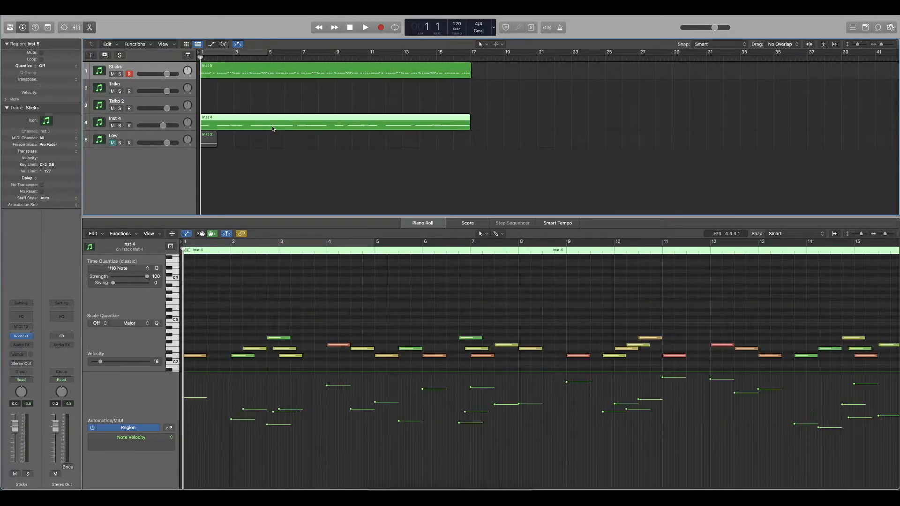
click(120, 125)
key(space)
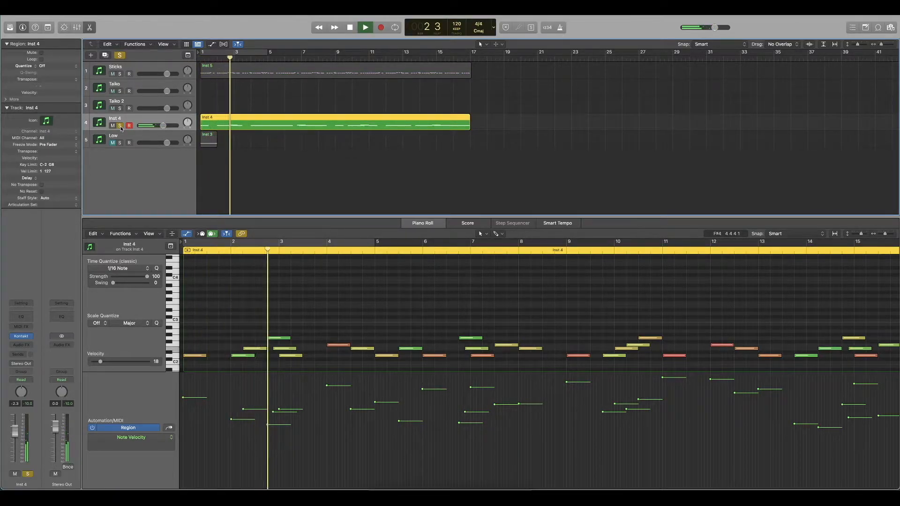
click(121, 126)
key(space)
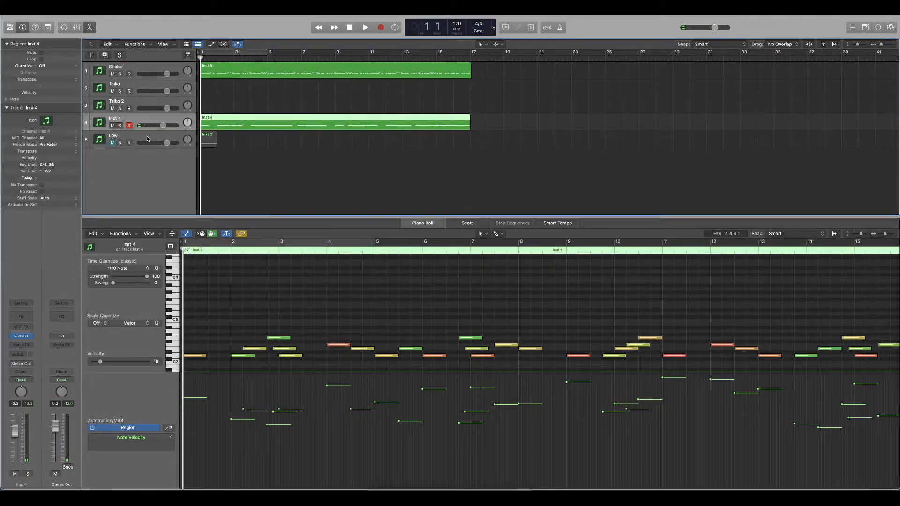
- Show the Low track's Inst 3 note, solo the track and play the region from the start
click(136, 138)
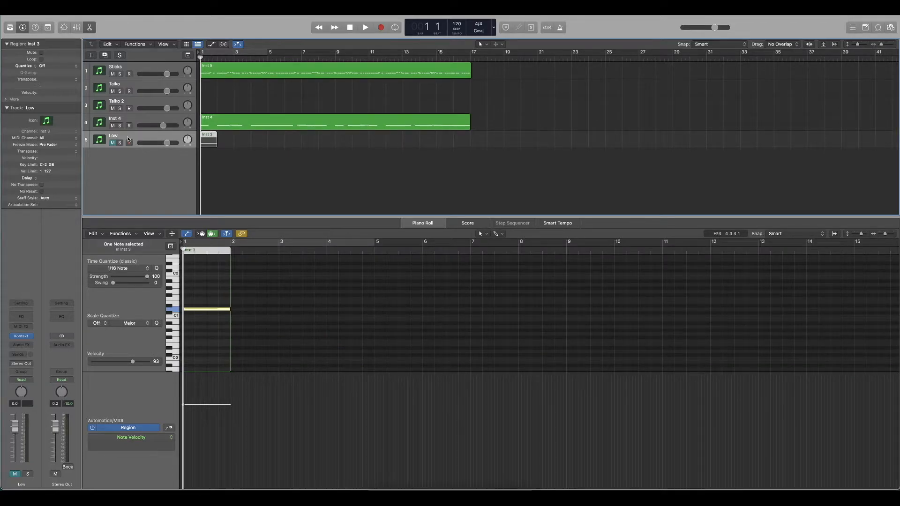
click(121, 142)
key(space)
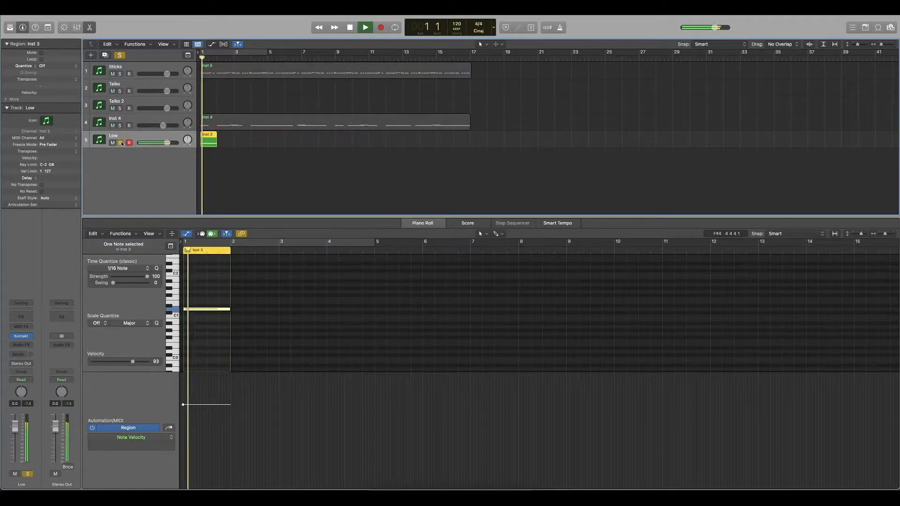
key(space)
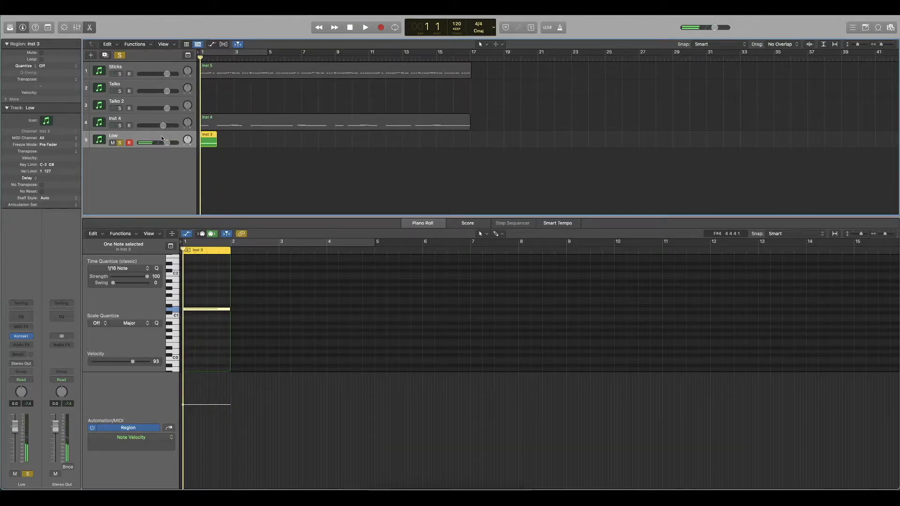
key(super+Right)
key(super+Right)
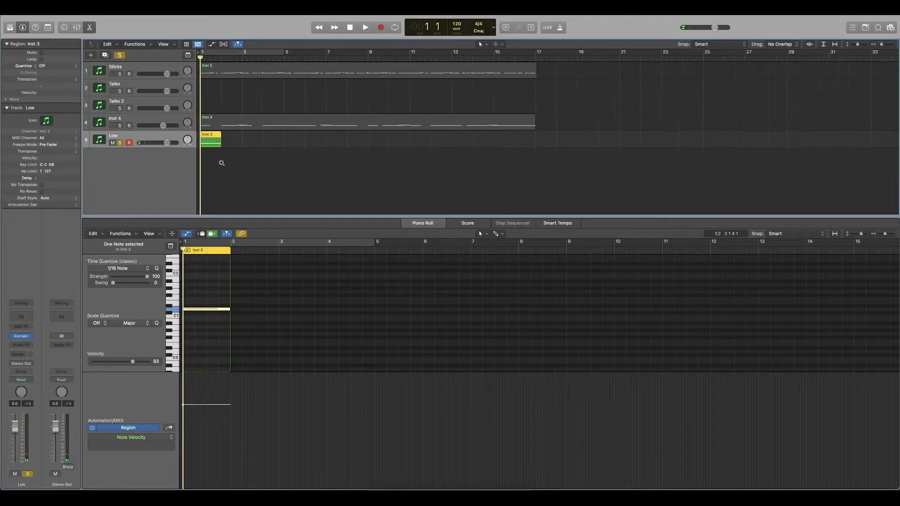
key(super+Down)
key(super+Down)
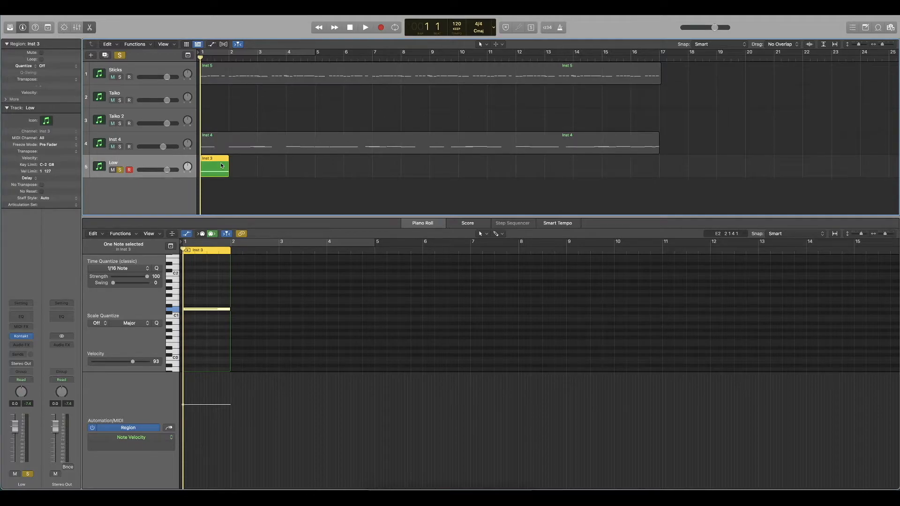
key(space)
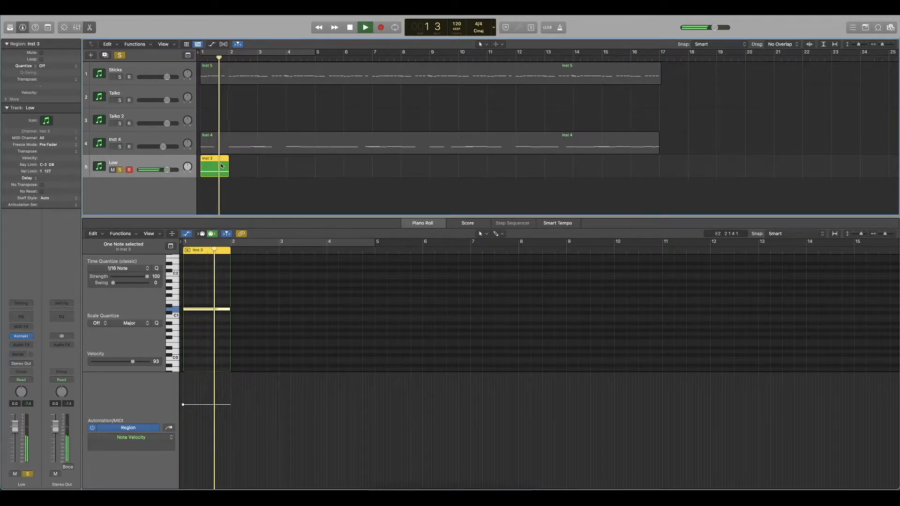
- Extend the Low track's Inst 3 region to bar 3 and try placing a copy of its note in bar 2
drag(231, 348, 274, 347)
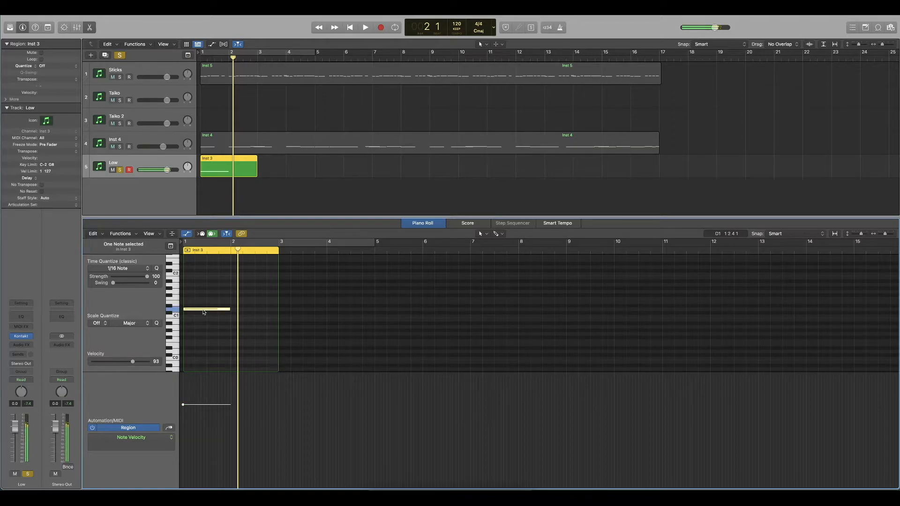
drag(204, 313, 252, 292)
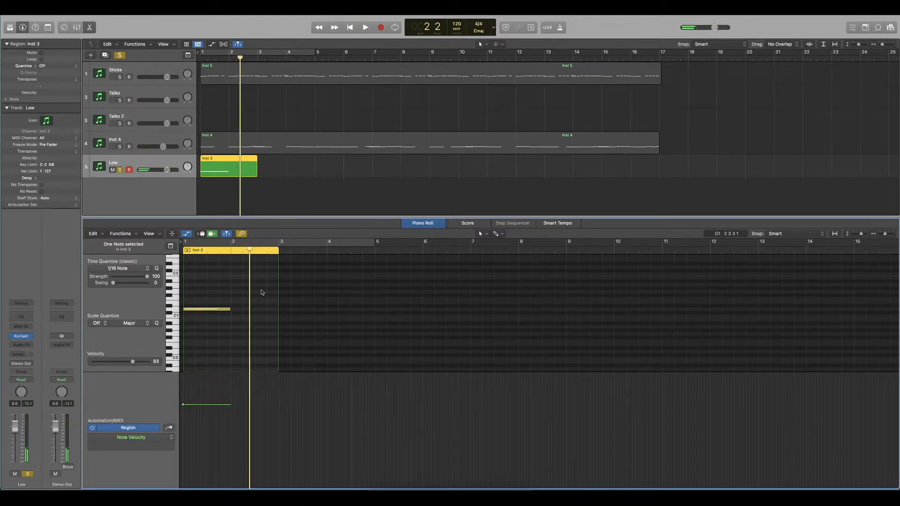
scroll(240, 177, down, 3)
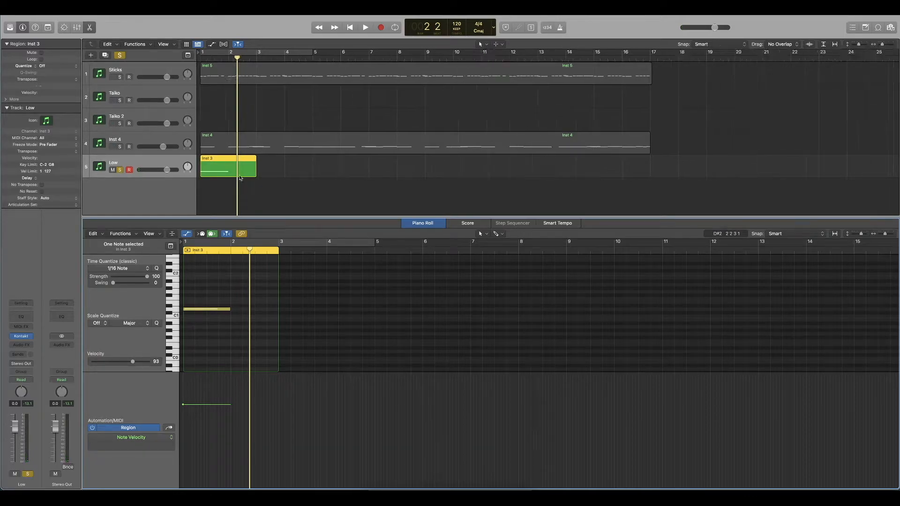
- Copy the Low track's Inst 3 region along the timeline so that regions start at bars 1, 5, 9, 13 and 17
click(216, 171)
drag(216, 171, 583, 171)
shift+click(237, 171)
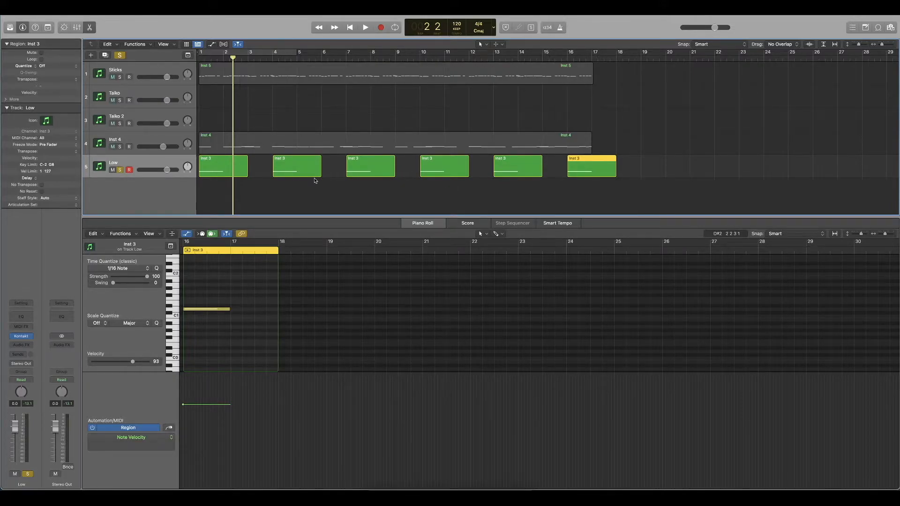
drag(578, 187, 313, 169)
click(369, 189)
drag(452, 169, 404, 169)
drag(537, 170, 514, 171)
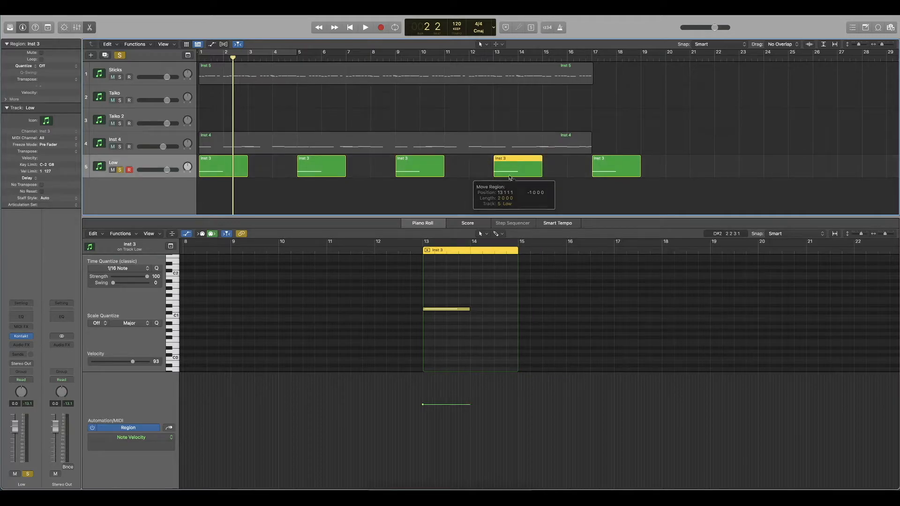
click(502, 181)
- Show all five Low regions' notes together and raise those at bars 5, 9, 13 and 17 to E1, F1, G1 and A1
key(Return)
drag(620, 201, 207, 176)
scroll(410, 291, down, 3)
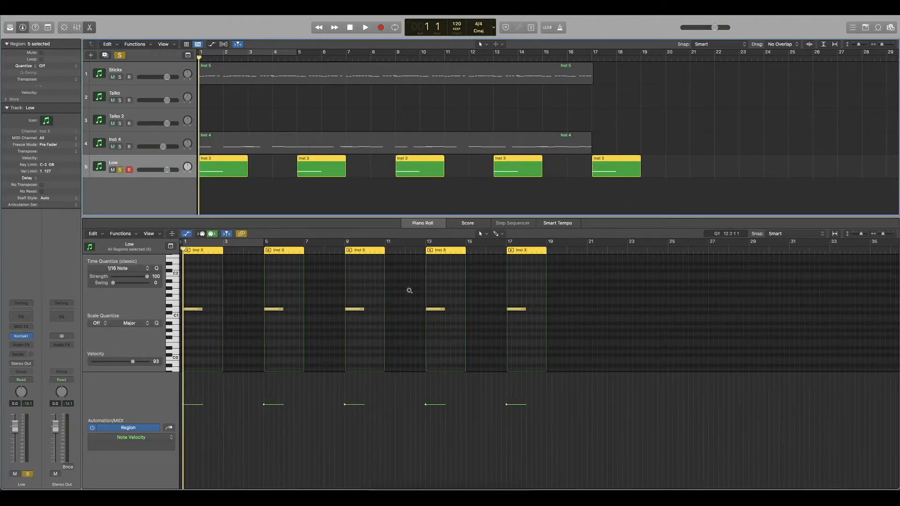
drag(274, 310, 274, 303)
drag(354, 309, 355, 299)
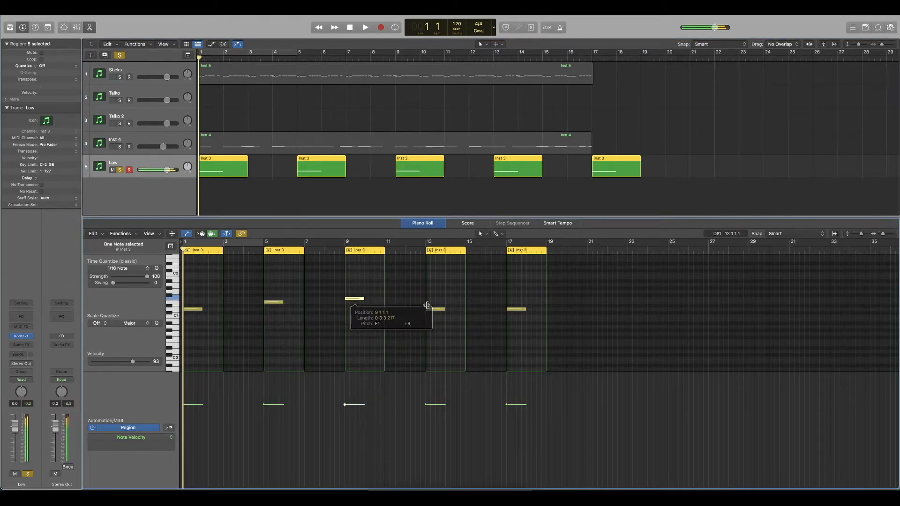
drag(434, 309, 435, 294)
double_click(517, 309)
drag(517, 310, 517, 285)
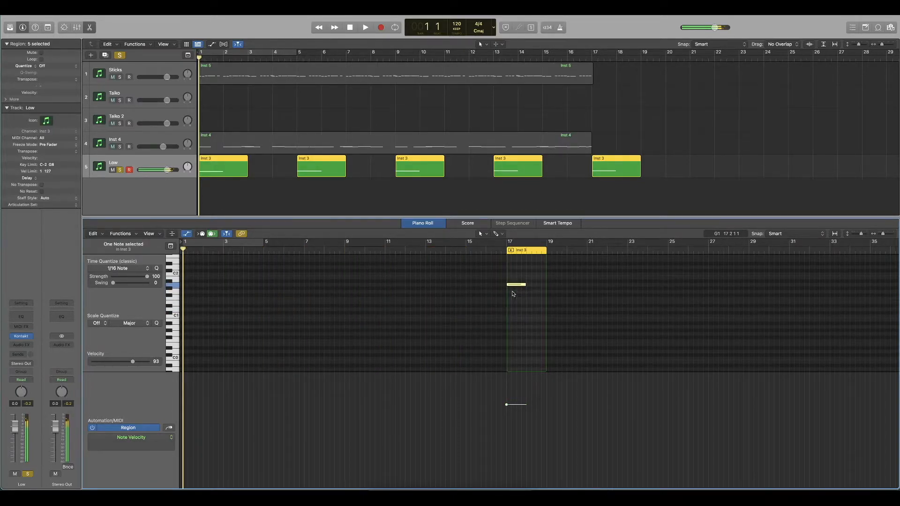
- Unsolo the Low track and play the whole arrangement from the start
click(122, 171)
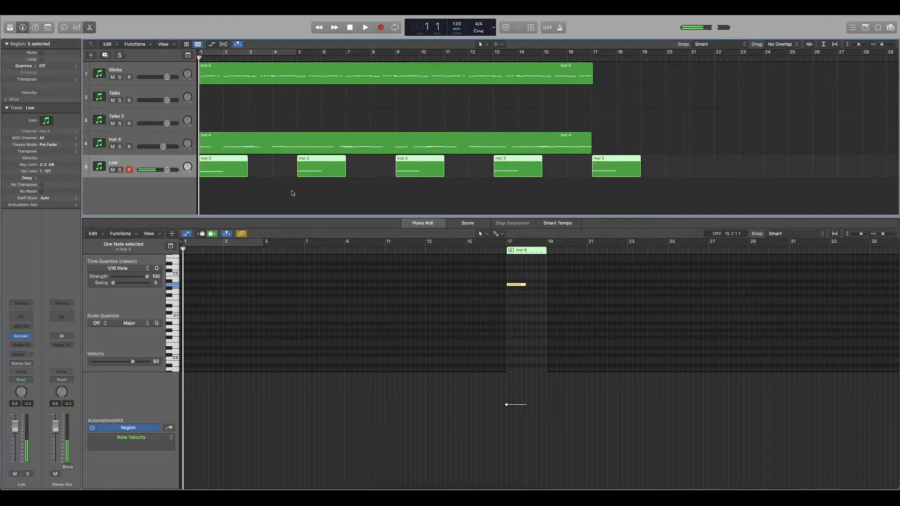
key(space)
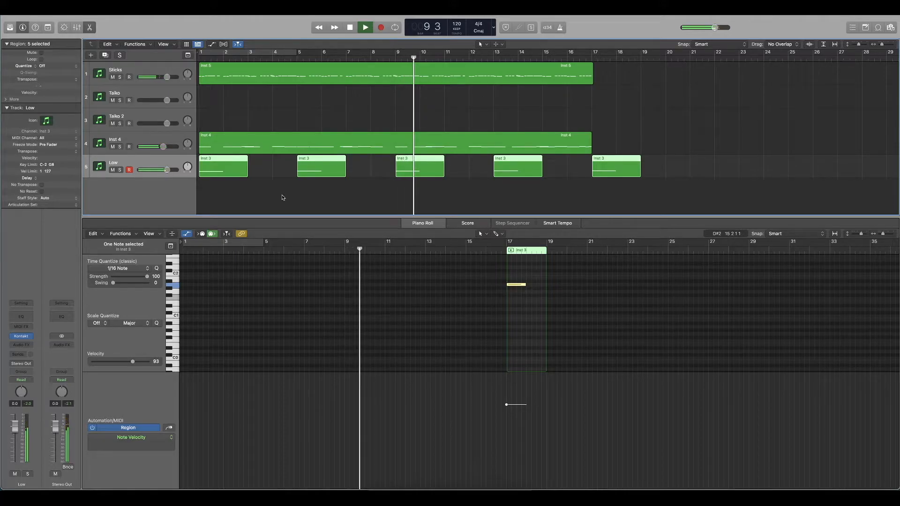
- Copy the Low region at bar 9 to bar 10, lower the copy's note to E1 and play from bar 9
click(410, 174)
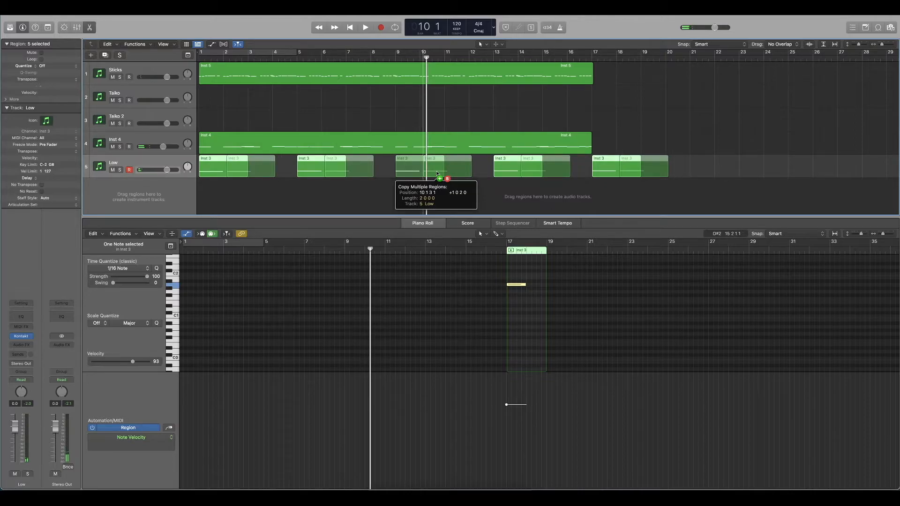
drag(406, 176, 442, 181)
drag(373, 296, 374, 300)
click(395, 56)
key(space)
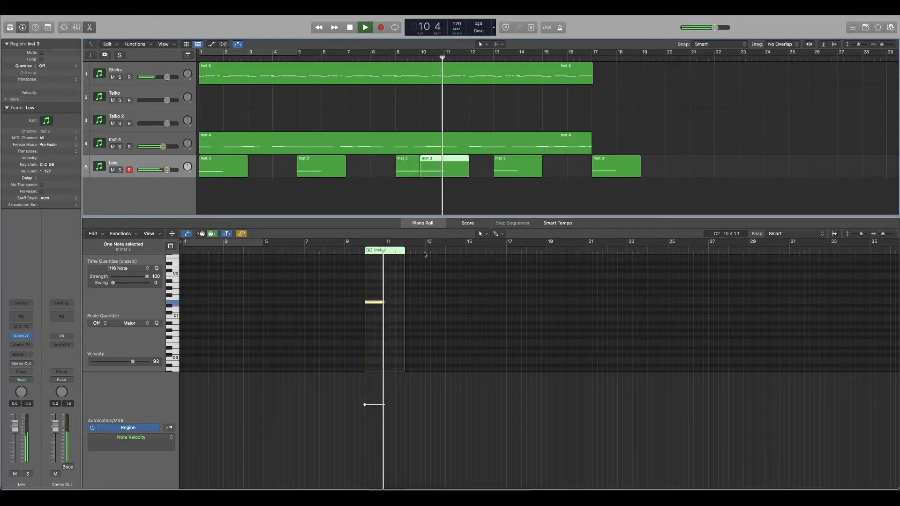
click(370, 310)
key(space)
- Set the velocity of the Low note at bar 10 to 56 and play the passage from bar 9
click(380, 302)
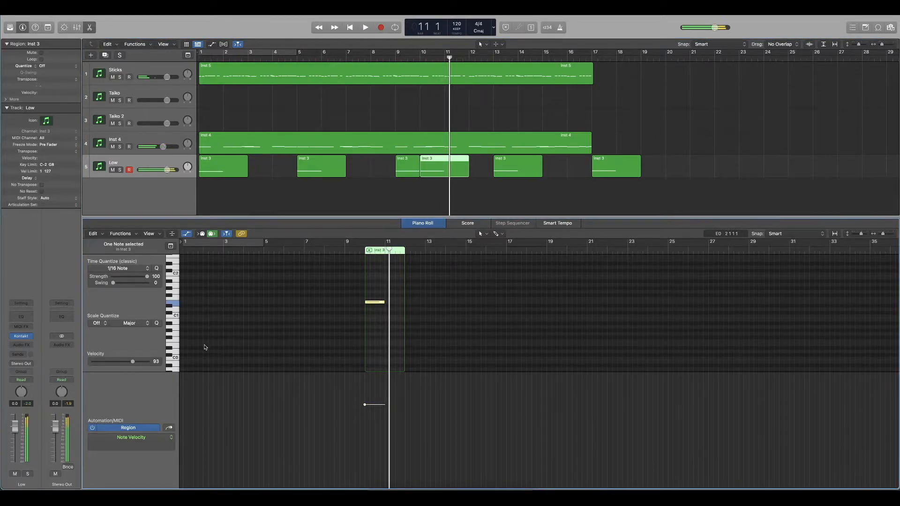
drag(130, 364, 117, 365)
drag(377, 316, 381, 292)
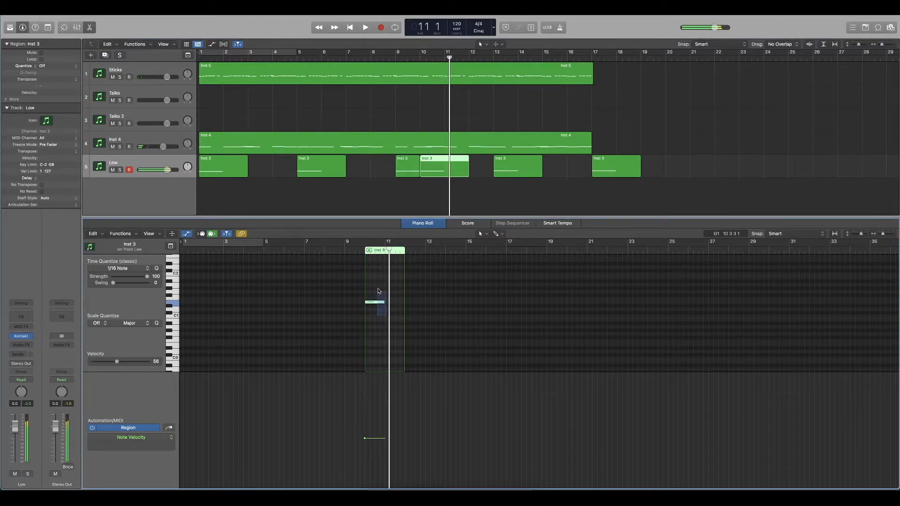
click(396, 58)
key(space)
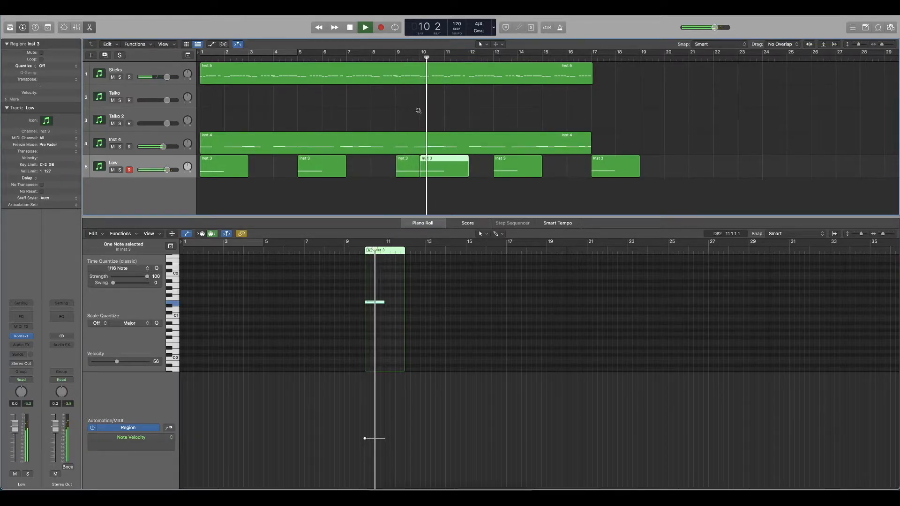
key(super+Left)
scroll(416, 113, left, 2)
key(space)
- Join all the Low regions into one and apply the Humanize MIDI transform to all of its notes
drag(482, 167, 211, 164)
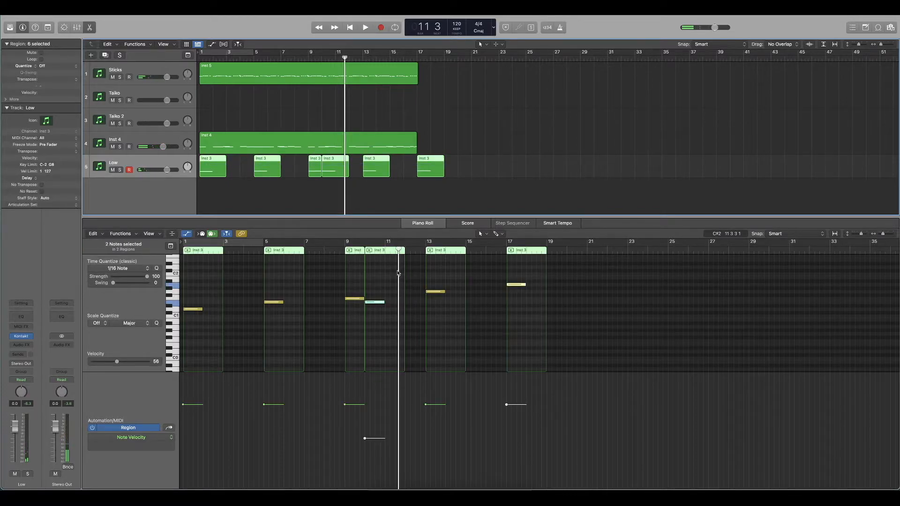
key(super+j)
drag(526, 268, 184, 342)
click(135, 237)
mouse_move(164, 316)
click(236, 374)
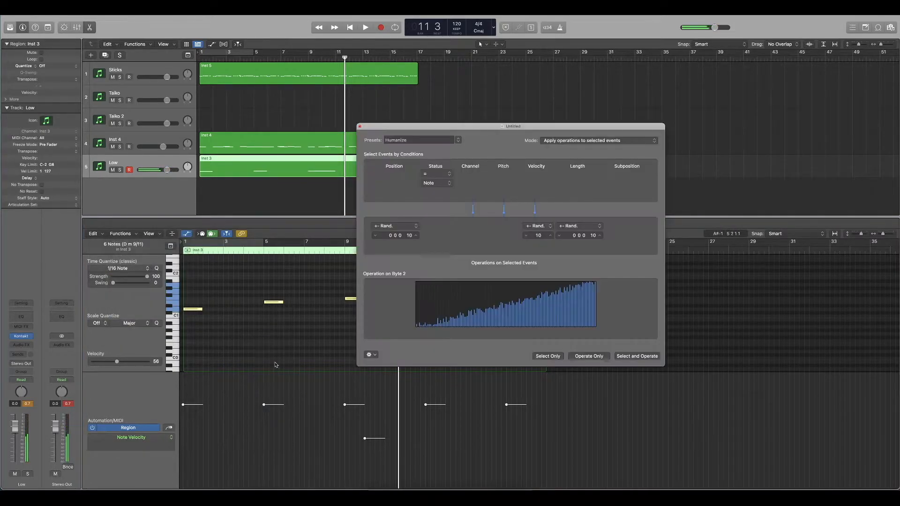
click(596, 357)
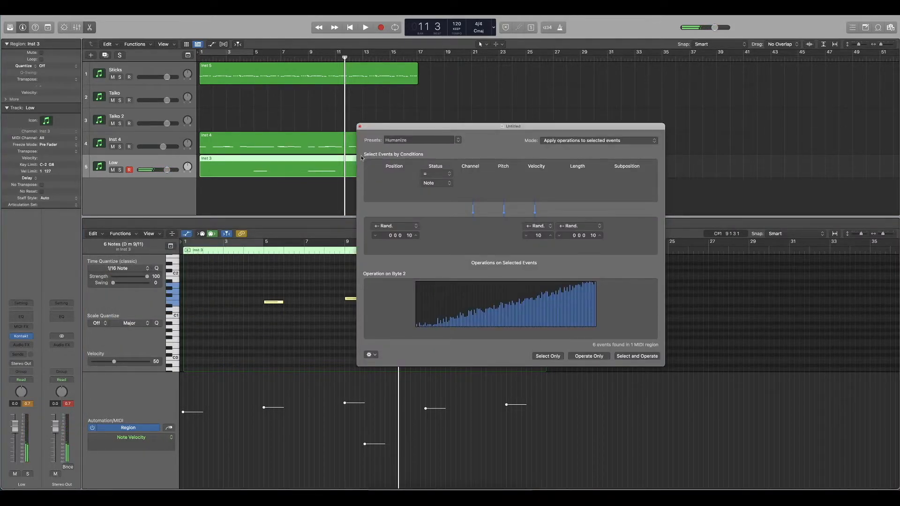
click(359, 126)
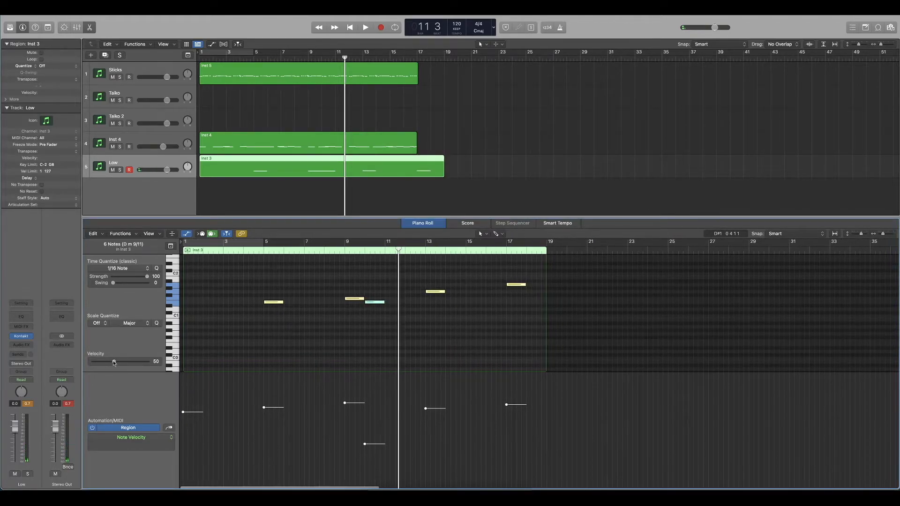
- Lower the velocities of all the Low notes together, bringing the velocity setting to 35, and select the note in bar 1
drag(114, 363, 106, 365)
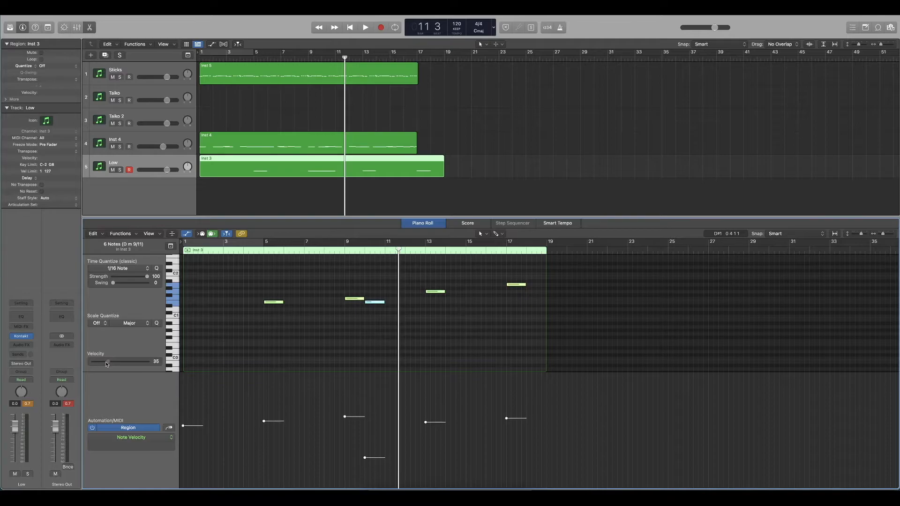
click(275, 309)
click(274, 303)
click(270, 303)
scroll(267, 307, up, 3)
scroll(267, 308, down, 3)
click(244, 319)
drag(231, 282, 181, 347)
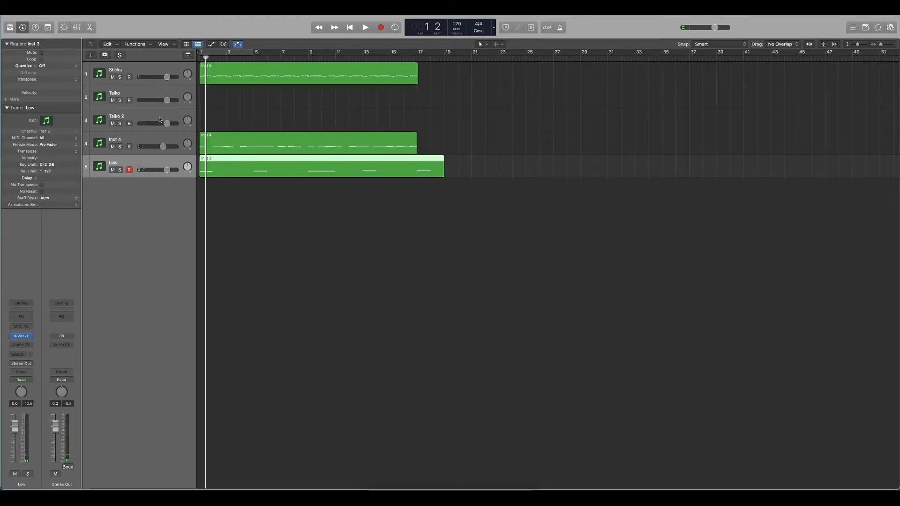
- Audition the Taiko and Taiko 2 tracks one after the other and solo both
click(142, 96)
click(147, 120)
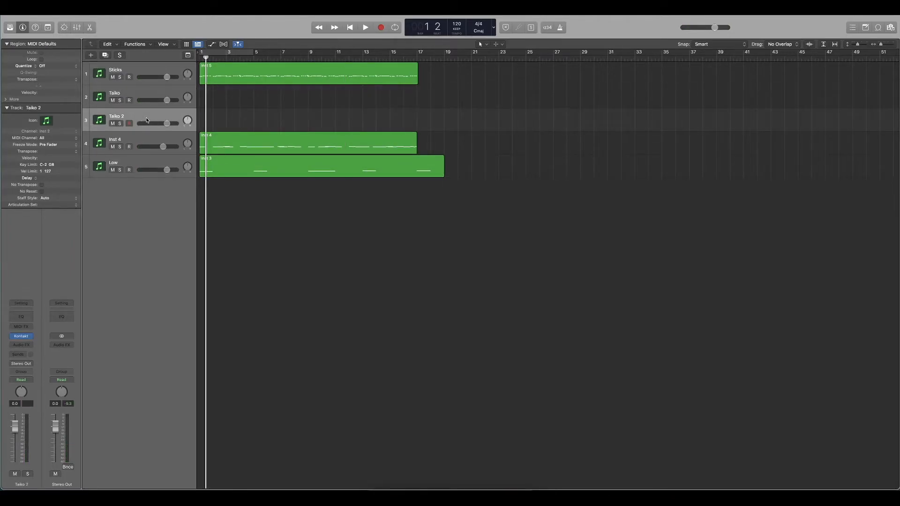
click(144, 95)
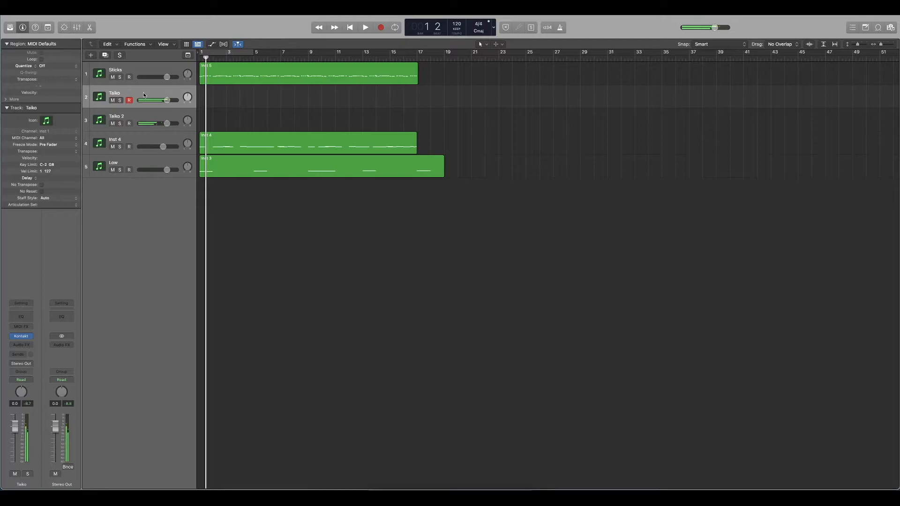
click(121, 101)
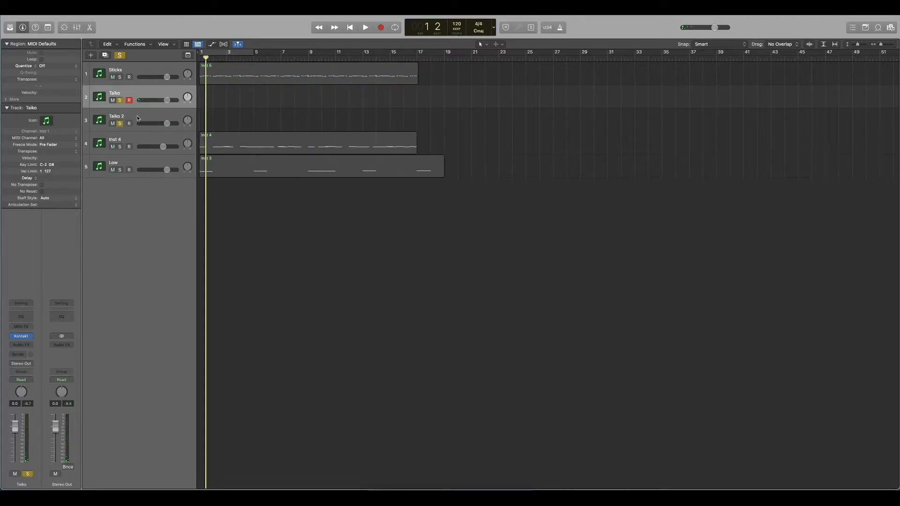
- Move the Taiko and Taiko 2 tracks below the Low track, keeping Taiko above Taiko 2
drag(137, 118, 137, 169)
drag(137, 97, 141, 150)
scroll(145, 145, left, 1)
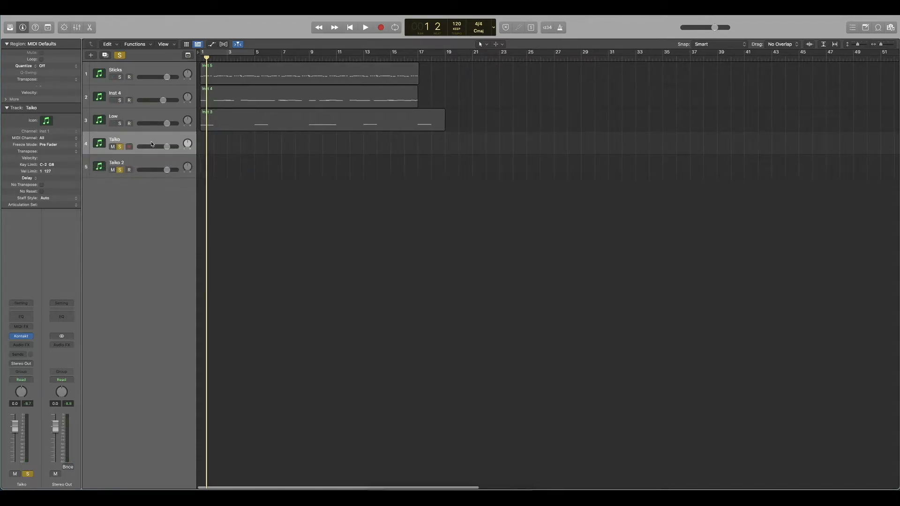
- Record-enable both Taiko tracks to play them together, and pan Taiko to the left and Taiko 2 to the right
click(146, 161)
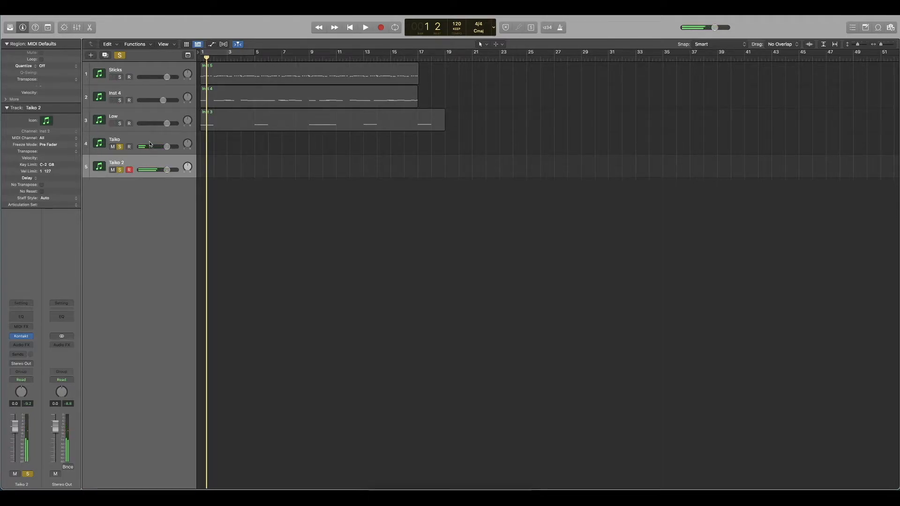
click(150, 145)
shift+click(148, 165)
click(130, 170)
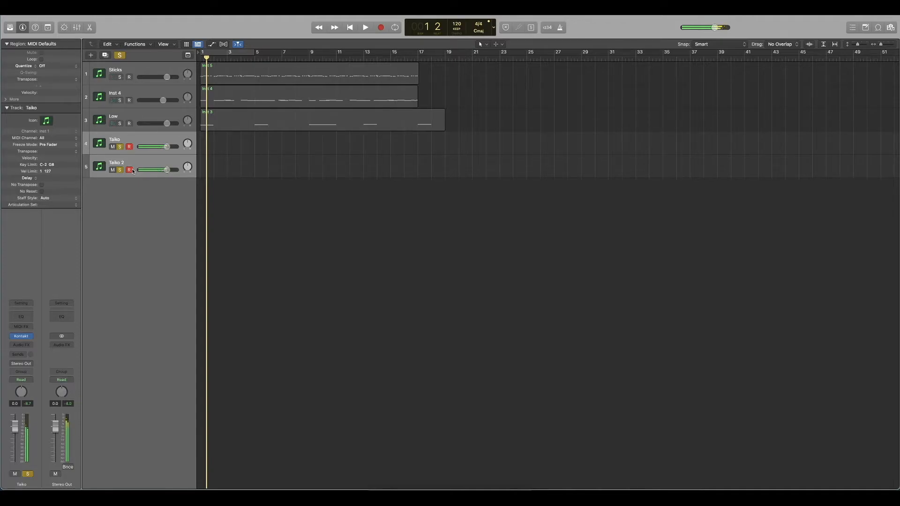
drag(188, 147, 177, 201)
super+click(186, 172)
drag(187, 168, 191, 140)
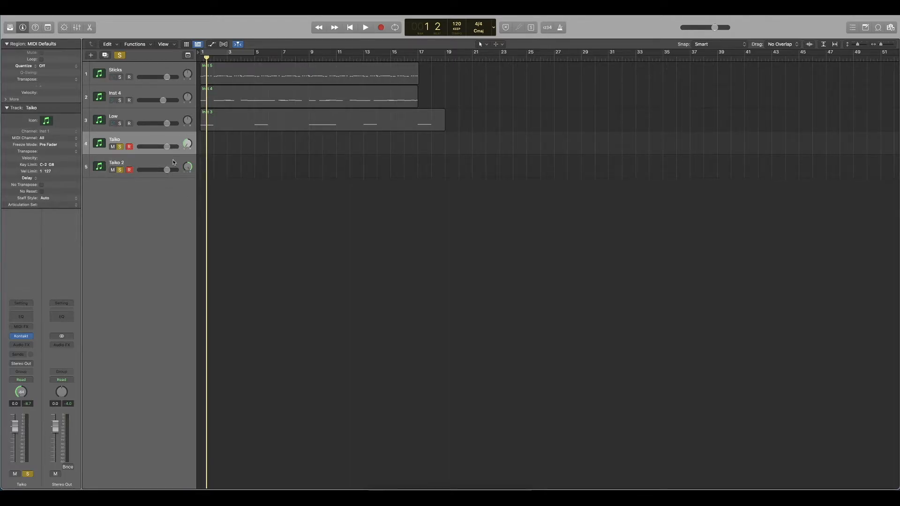
super+click(173, 162)
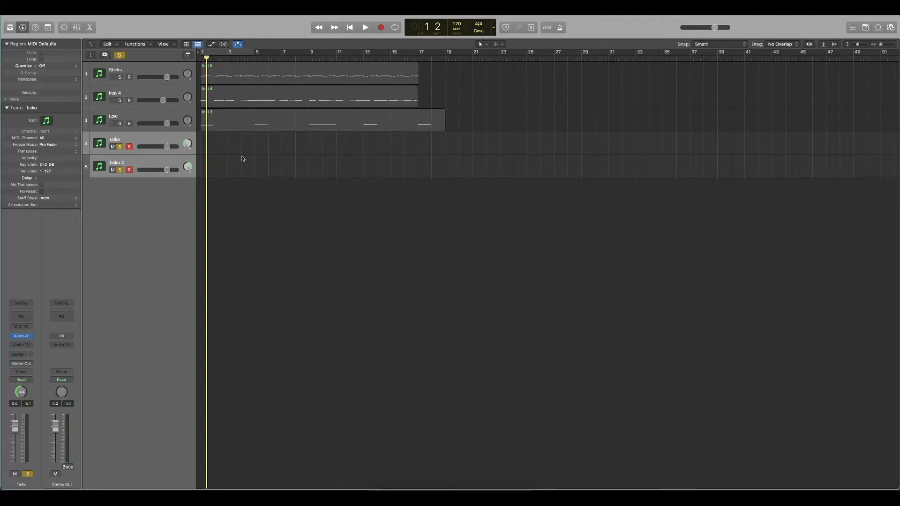
- Unsolo Taiko 2, leave only the Taiko track soloed and reset its pan to 0
click(129, 163)
click(120, 170)
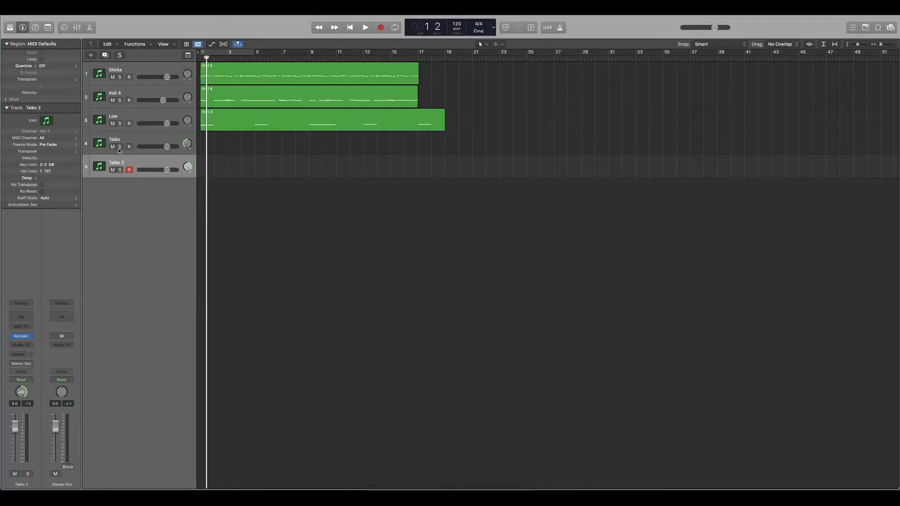
click(157, 142)
key(s)
alt+click(189, 146)
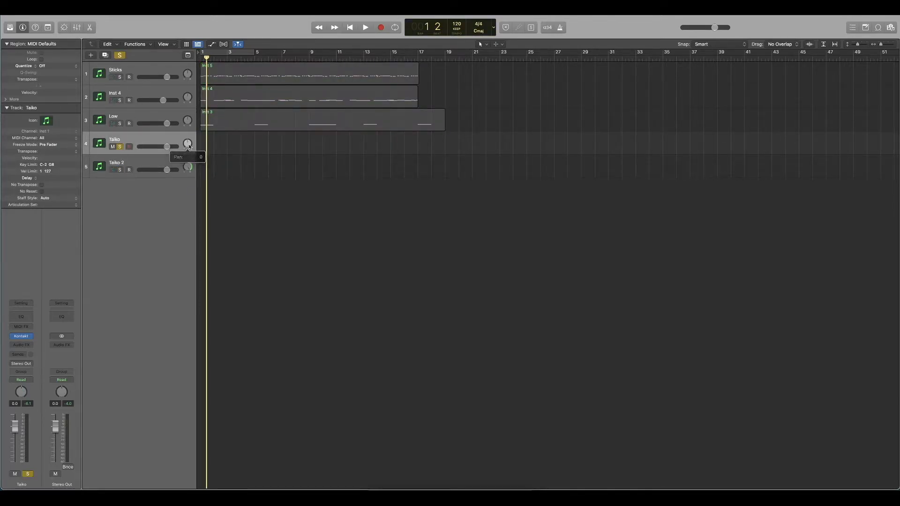
- Create a seven-bar Taiko pattern from bar 1 and place the same region on the Taiko 2 track
key(Return)
key(space)
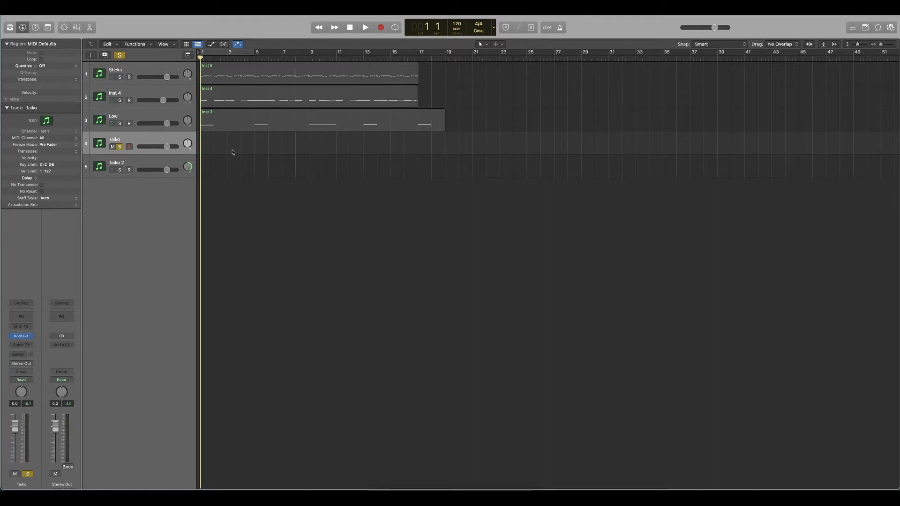
key(p)
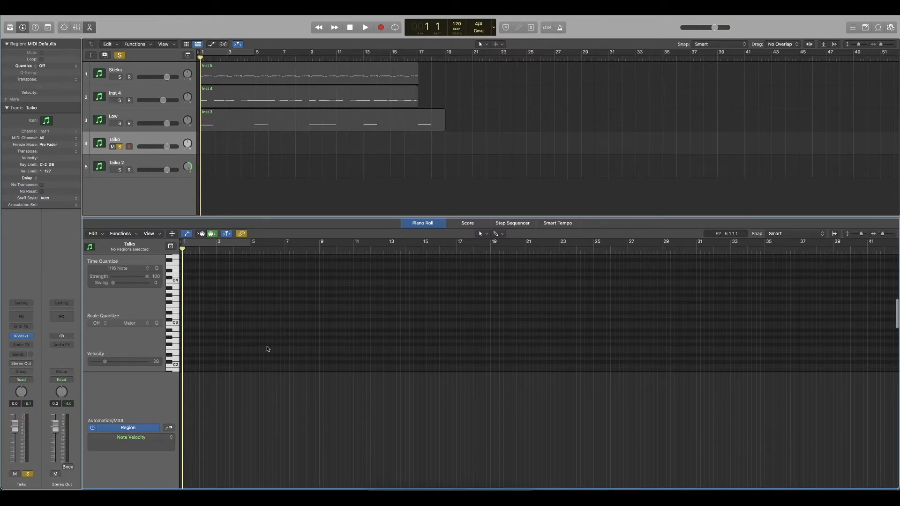
scroll(224, 322, up, 5)
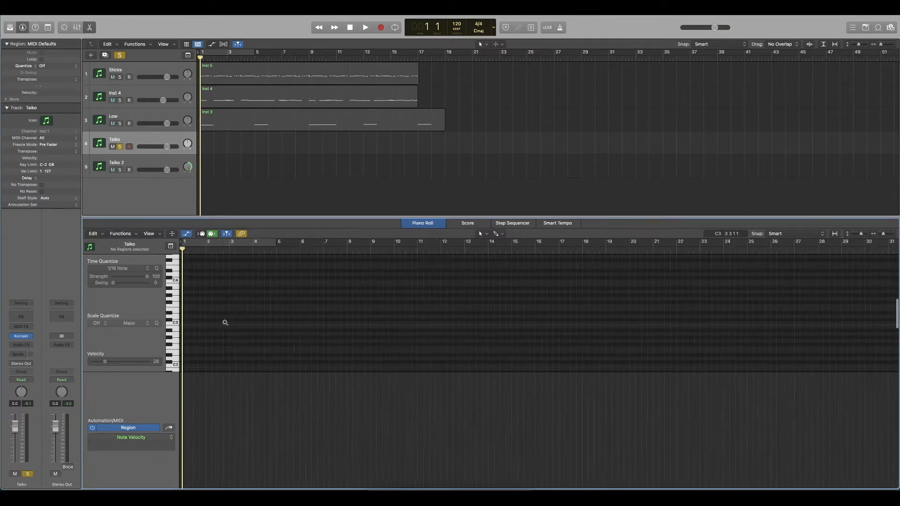
key(r)
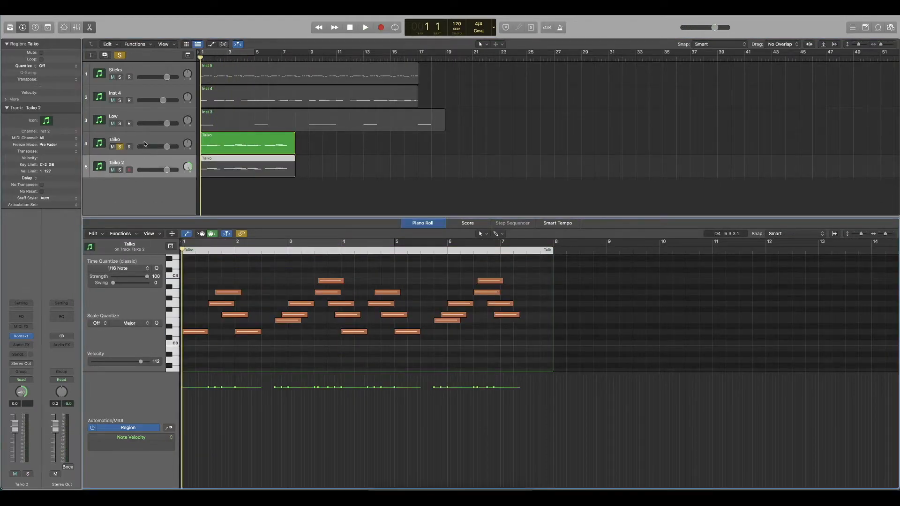
- Show the Taiko region's notes and play it soloed from bar 1 through bar 7
click(145, 144)
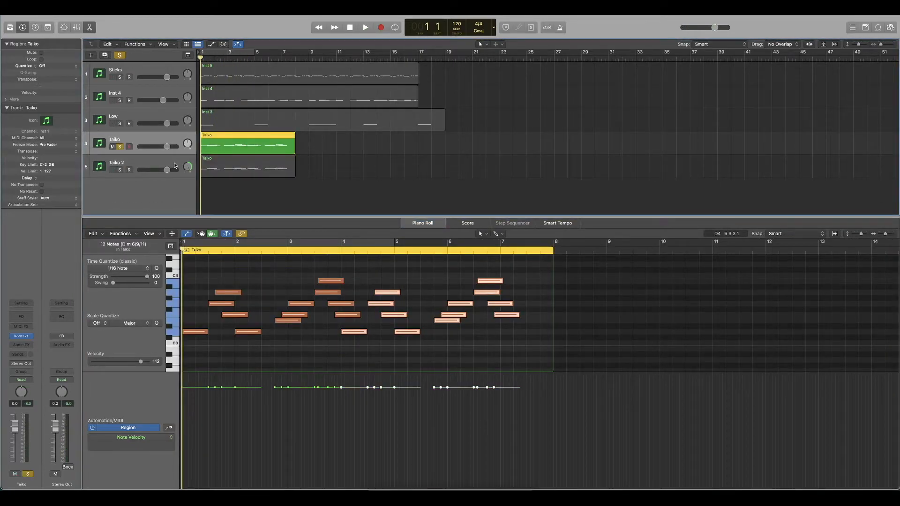
key(space)
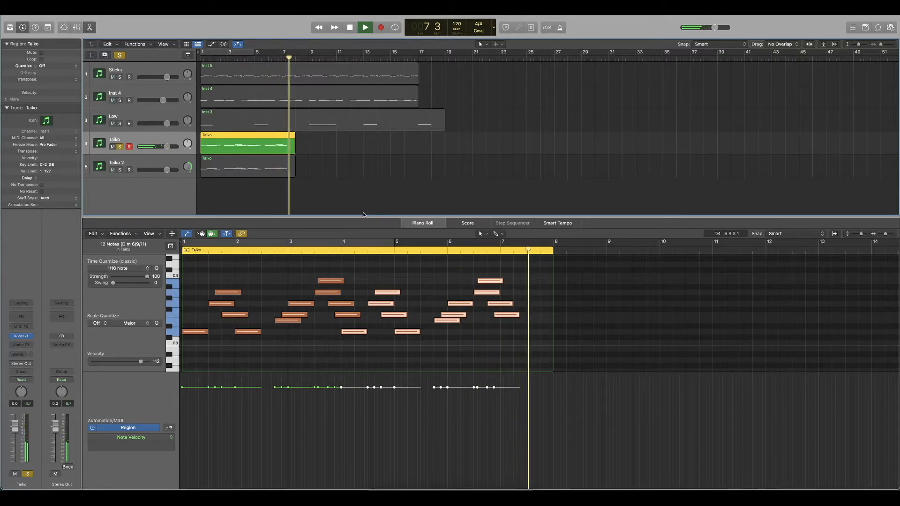
key(space)
- Place a copy of the pattern's last Taiko note at bar 7, raised to D4
click(507, 316)
drag(506, 316, 513, 266)
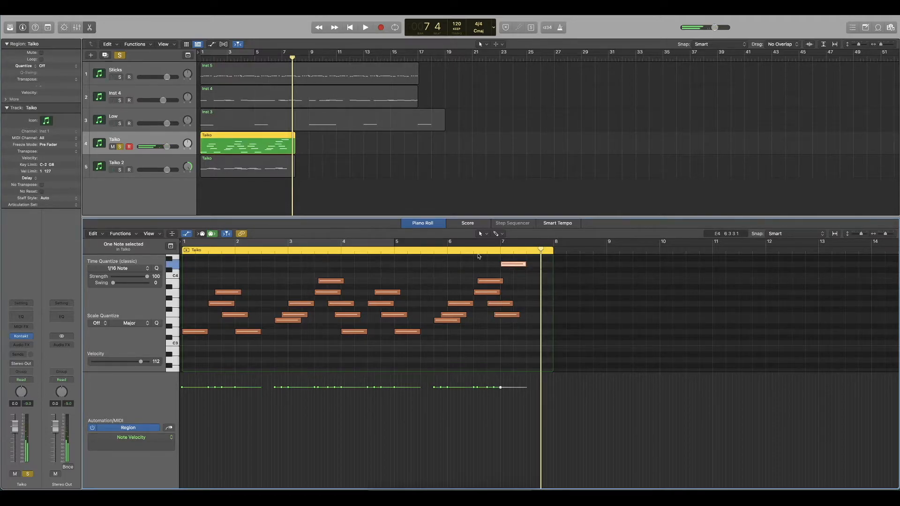
- Stop playback, return to bar 1 and replace the Taiko 2 region with a copy of the Taiko region at bar 1
click(474, 255)
key(space)
key(Return)
click(278, 169)
key(Delete)
click(262, 152)
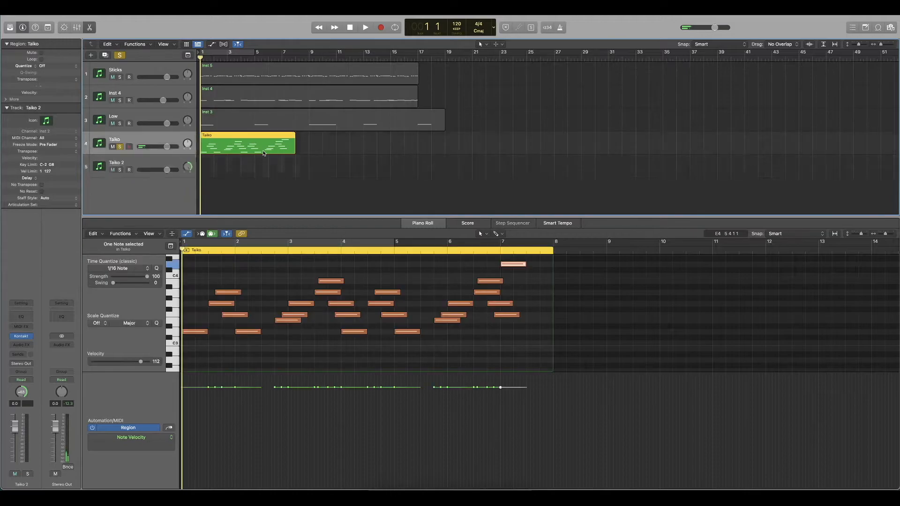
mouse_move(261, 152)
mouse_down()
mouse_move(264, 165)
mouse_move(249, 163)
mouse_up()
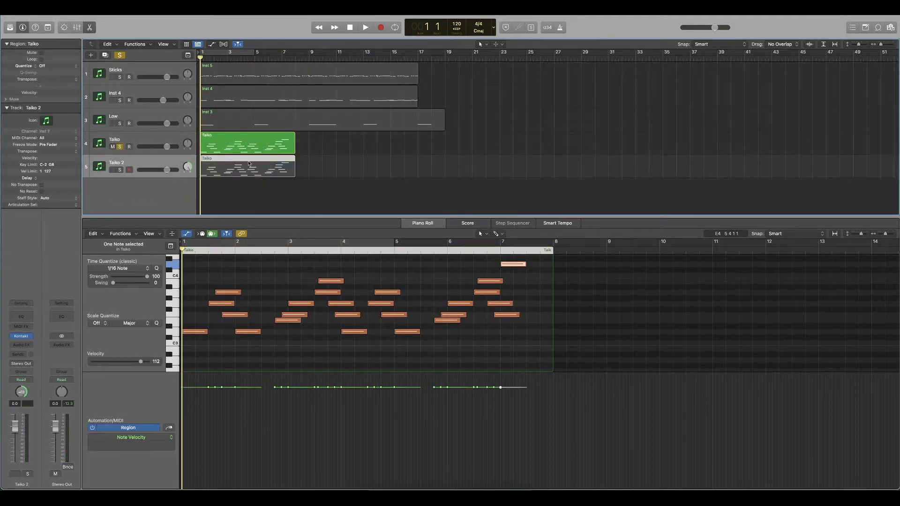
- Solo Taiko 2 alongside Taiko, pan the Taiko track hard left and play the first bar of both
click(120, 170)
drag(187, 167, 188, 169)
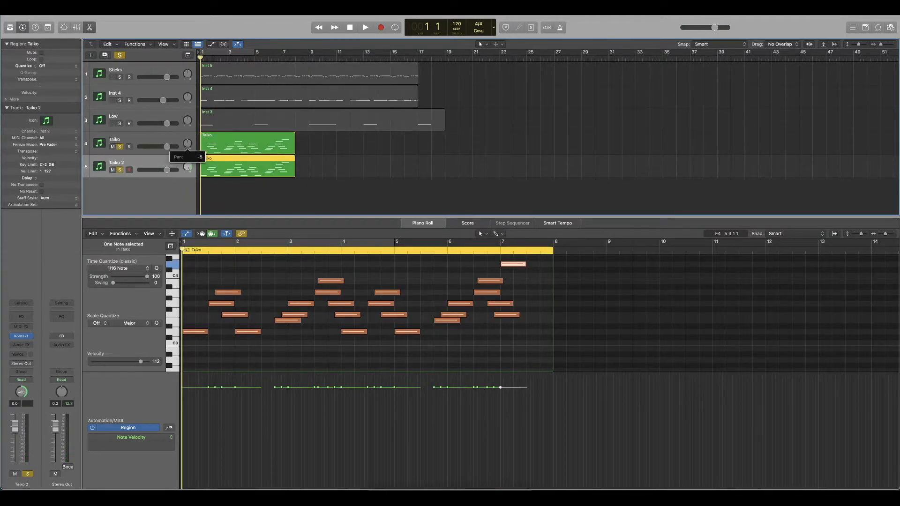
key(space)
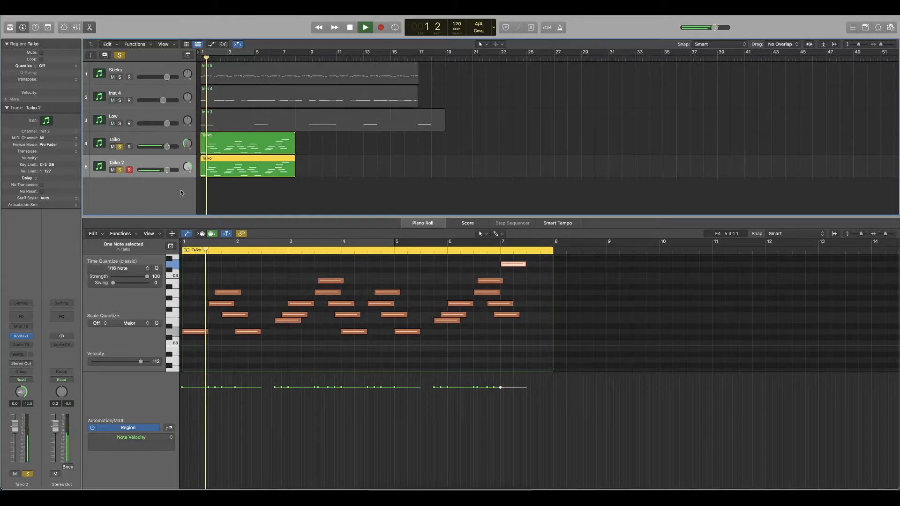
key(space)
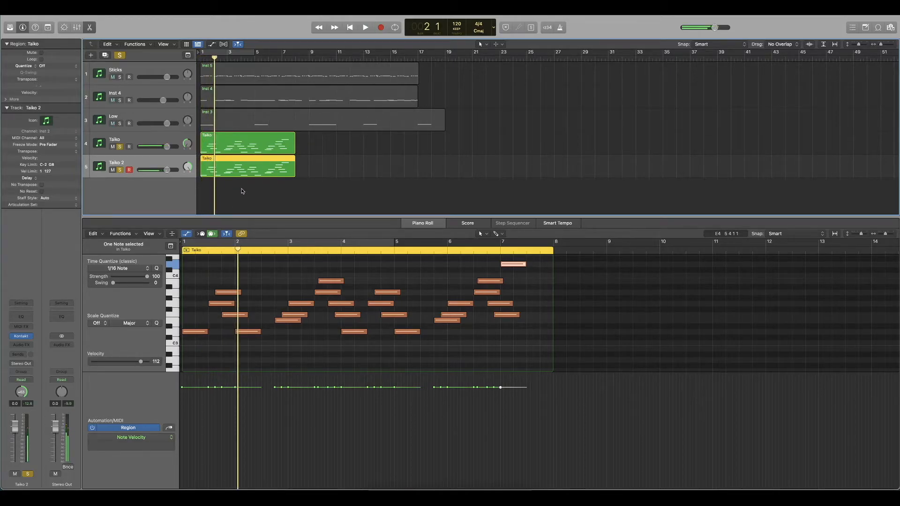
- Transpose all notes in the Taiko region up one octave
click(152, 136)
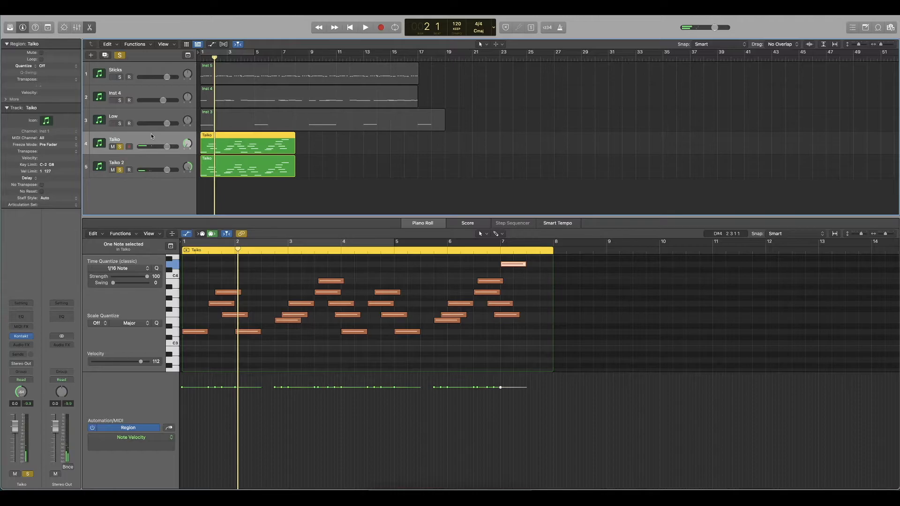
click(341, 193)
click(277, 142)
scroll(352, 305, down, 3)
drag(527, 263, 196, 341)
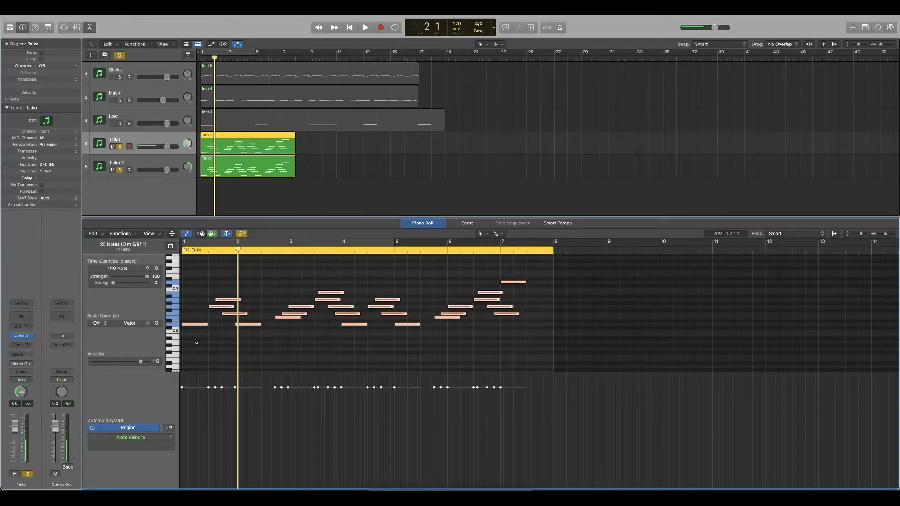
key(shift+alt+Up)
- Play the two soloed Taiko tracks from bar 1, then return to the start and deselect the region
key(Return)
scroll(240, 329, up, 1)
drag(201, 326, 515, 263)
key(space)
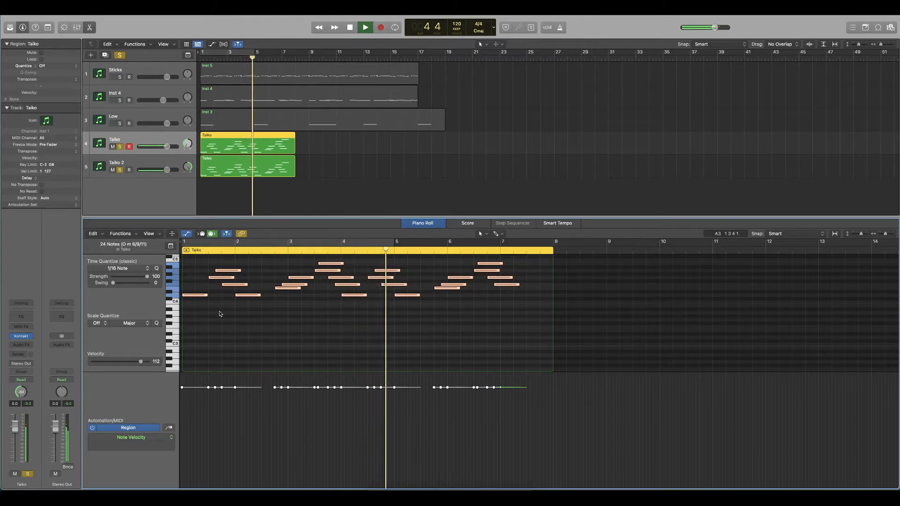
key(space)
key(Return)
click(312, 203)
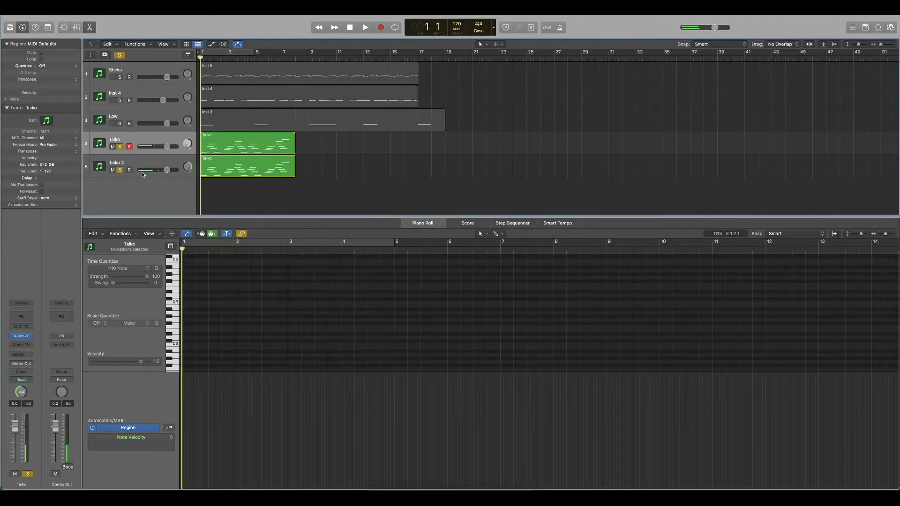
- Duplicate the Taiko track twice and name the new tracks Taiko3 and Taiko4
click(144, 139)
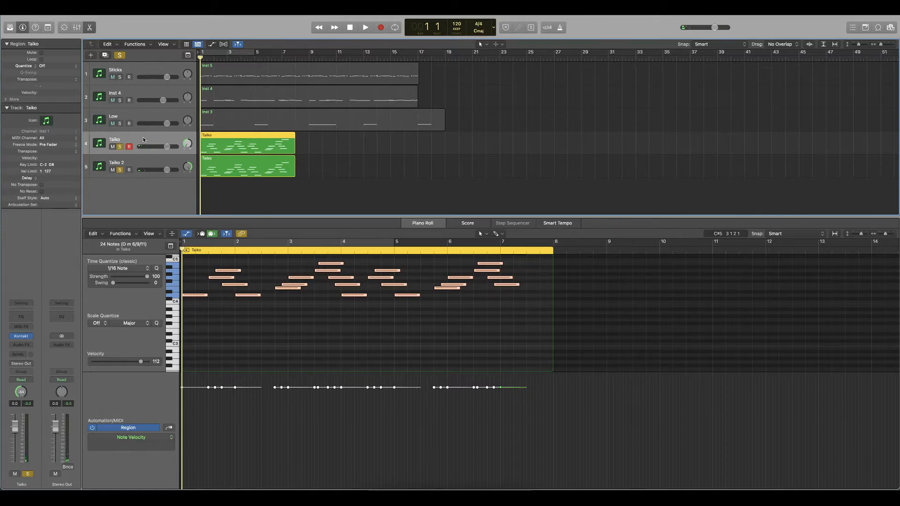
key(super+d)
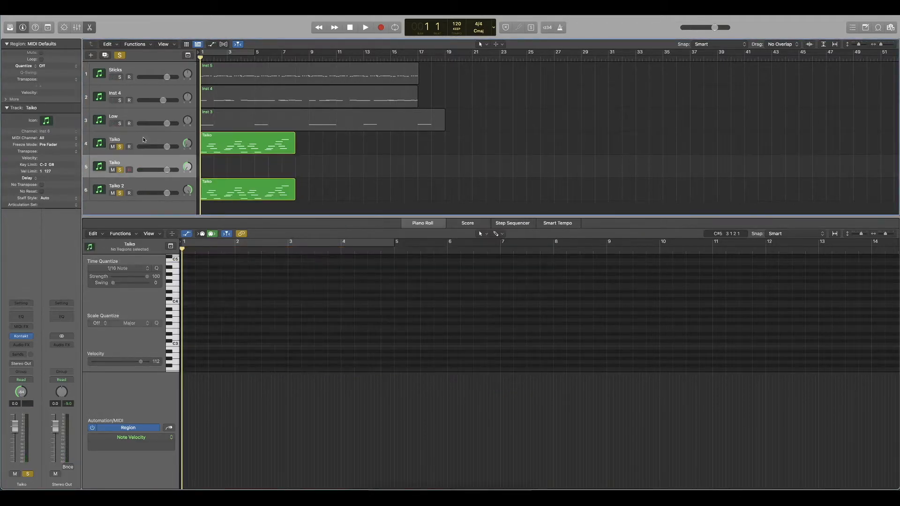
key(super+d)
double_click(137, 162)
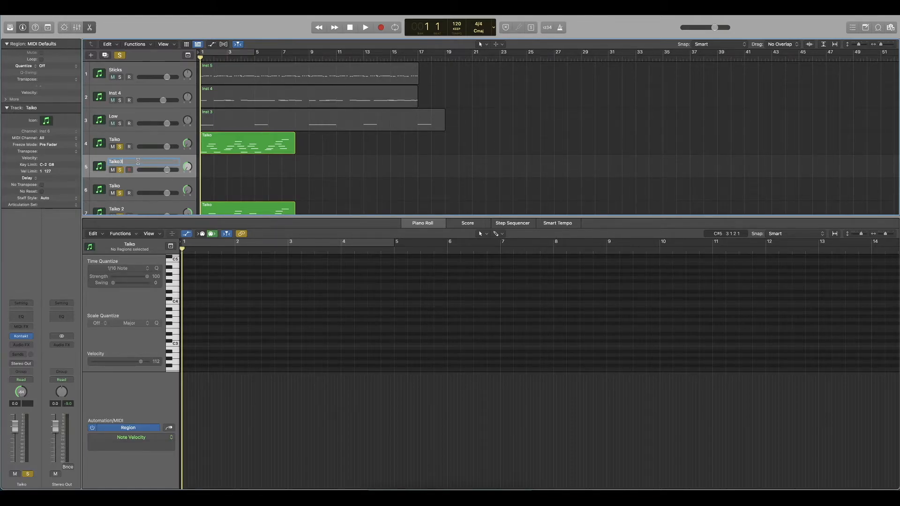
text(3)
click(137, 181)
key(Right)
text(4)
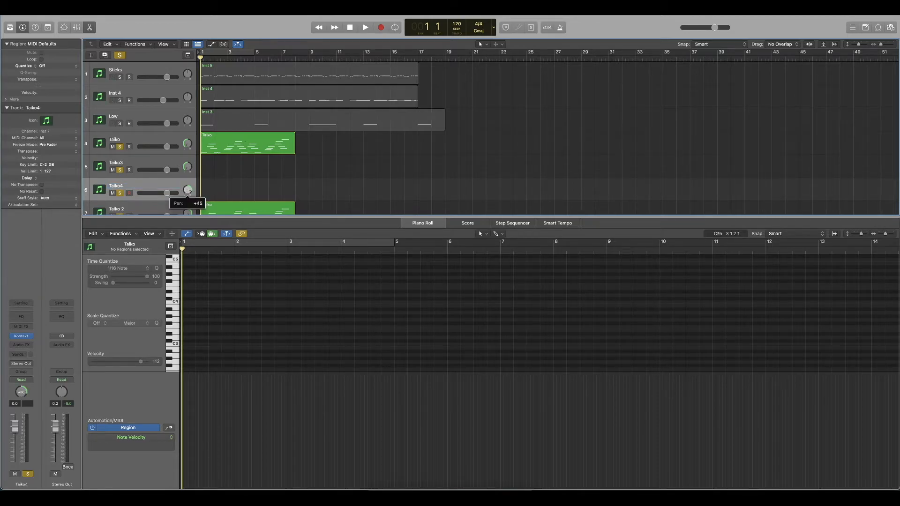
- Pan Taiko4 hard right, close the note editor and move the Taiko3 and Taiko4 tracks below Taiko 2
text(a)
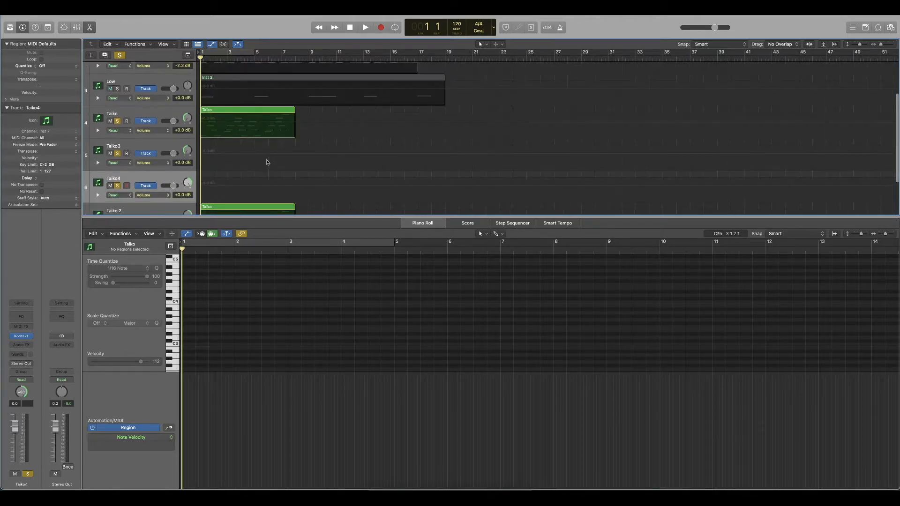
text(ea)
drag(137, 186, 136, 211)
drag(138, 161, 138, 191)
- Copy the Taiko and Taiko 2 pattern regions onto the Taiko3 and Taiko4 tracks at bar 1
click(242, 172)
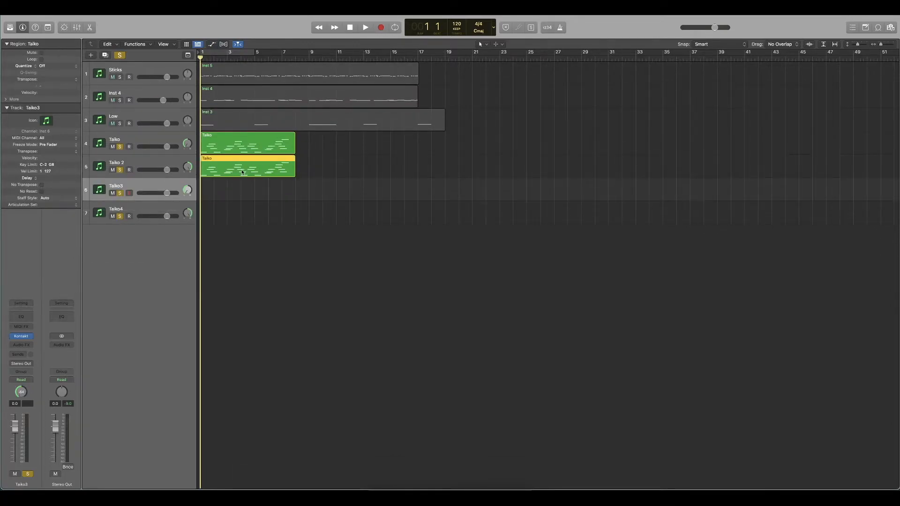
drag(240, 172, 233, 206)
drag(331, 215, 261, 193)
click(320, 192)
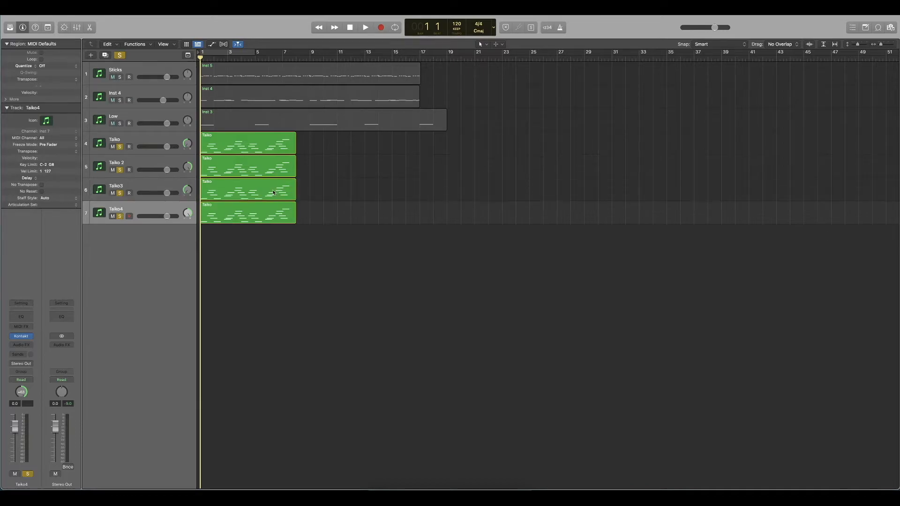
- Open the Taiko3 region's notes and transpose all of them down four semitones
double_click(274, 192)
drag(523, 273, 190, 362)
key(alt+Down)
key(alt+Down)
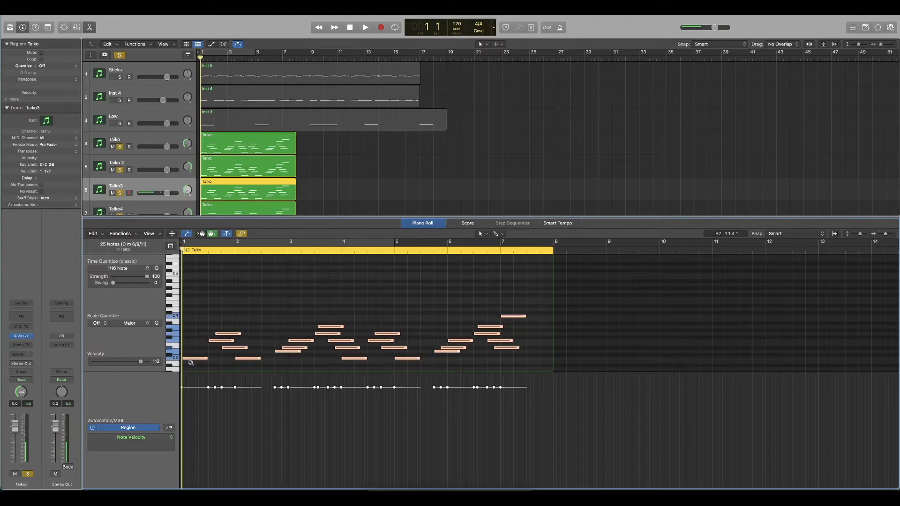
scroll(191, 362, down, 2)
drag(193, 308, 216, 362)
drag(527, 270, 188, 373)
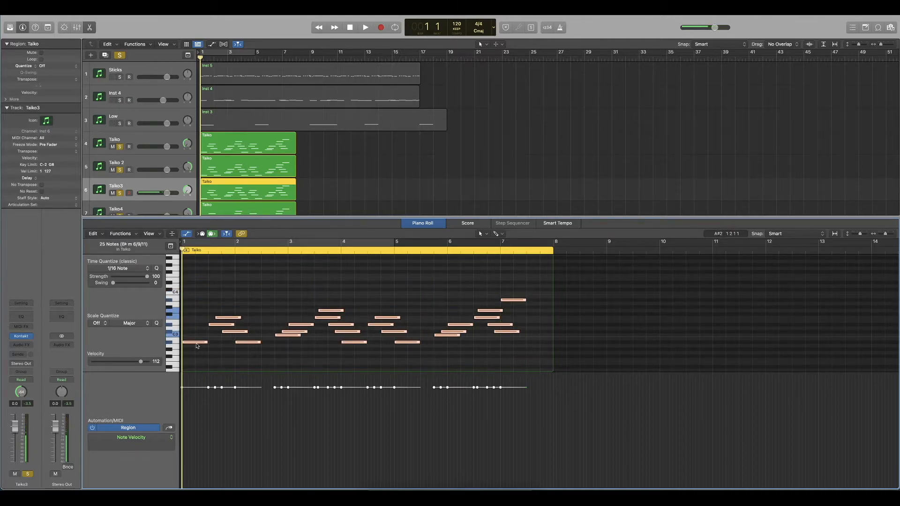
- Lower the lowest and middle rows of Taiko3 notes separately to different pitches to vary the pattern
scroll(196, 342, right, 1)
scroll(194, 340, down, 1)
drag(193, 334, 288, 339)
drag(412, 342, 407, 341)
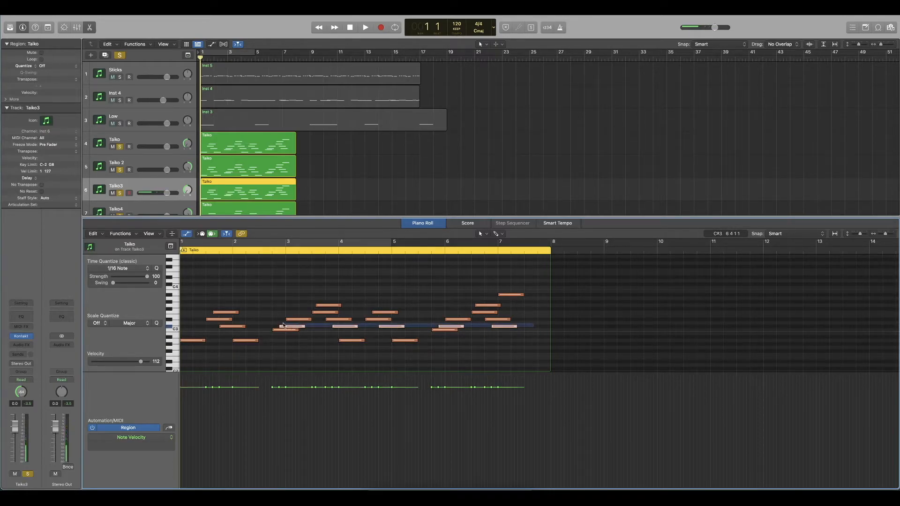
drag(232, 328, 232, 336)
drag(495, 321, 496, 325)
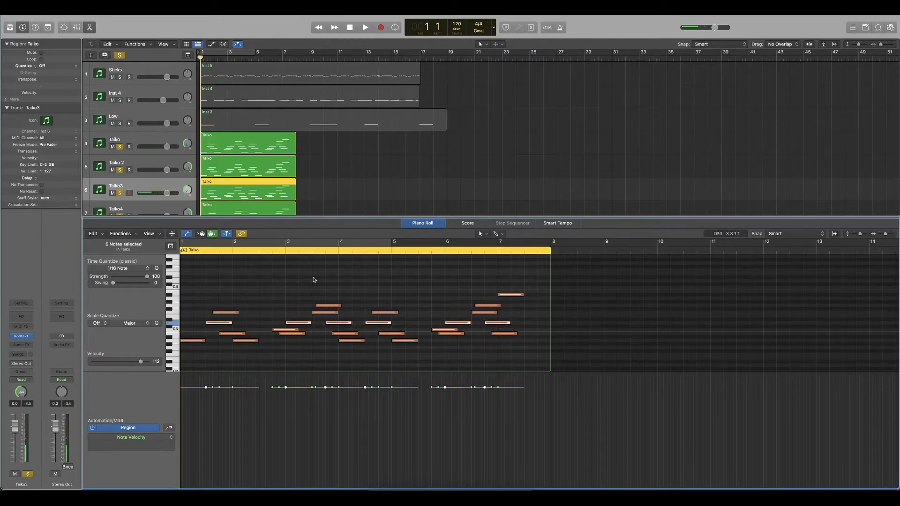
- Show the Taiko4 region's notes and transpose all of them up five semitones
scroll(315, 279, left, 1)
scroll(327, 190, down, 2)
click(289, 201)
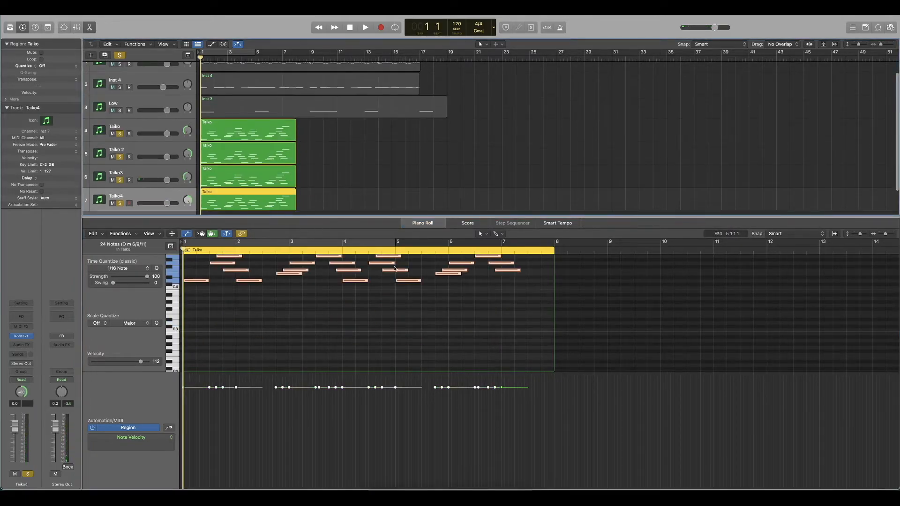
scroll(403, 270, up, 3)
drag(525, 267, 198, 342)
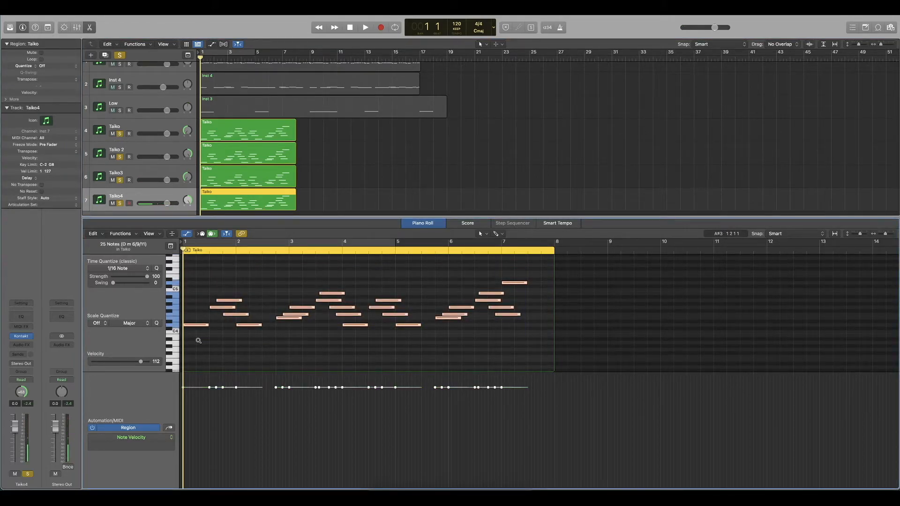
key(alt+Up)
key(alt+Up)
key(alt+Up)
key(alt+Up)
key(alt+Up)
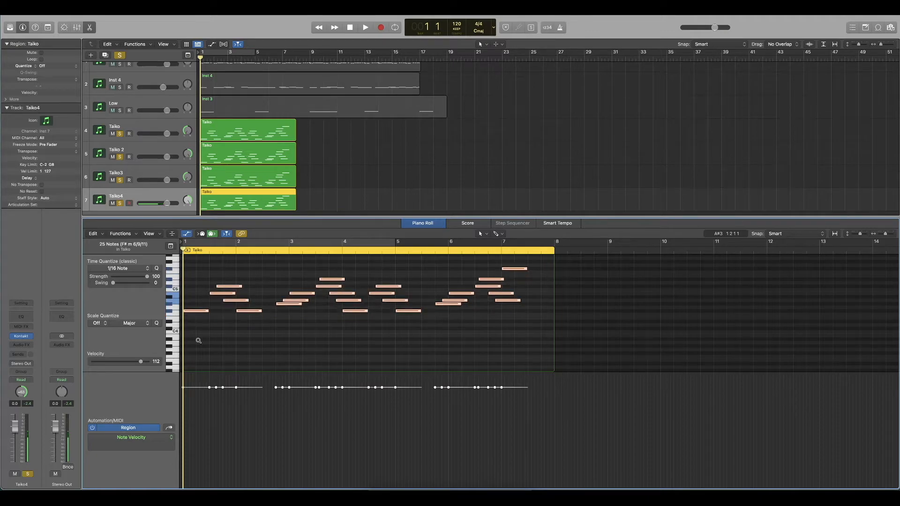
- Audition single Taiko4 notes, raise one of the lower rows of notes by a semitone and deselect the region
drag(200, 276, 233, 287)
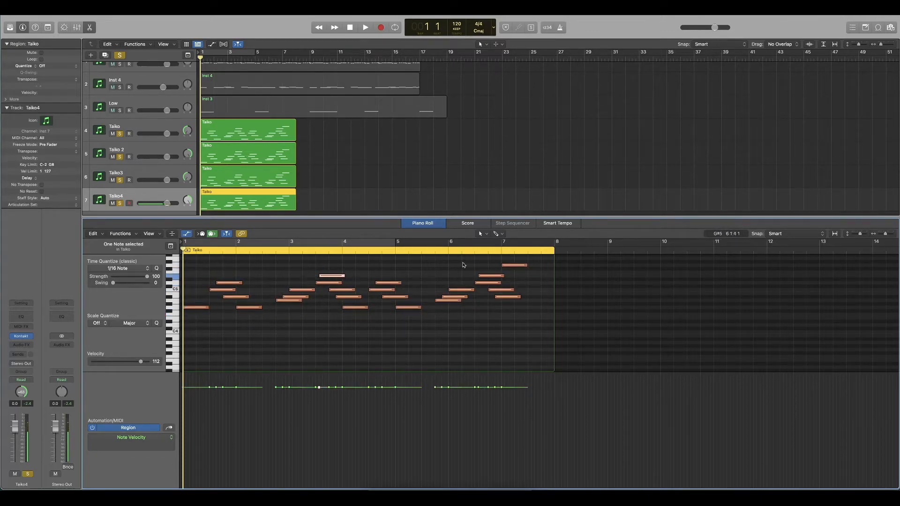
scroll(513, 276, up, 1)
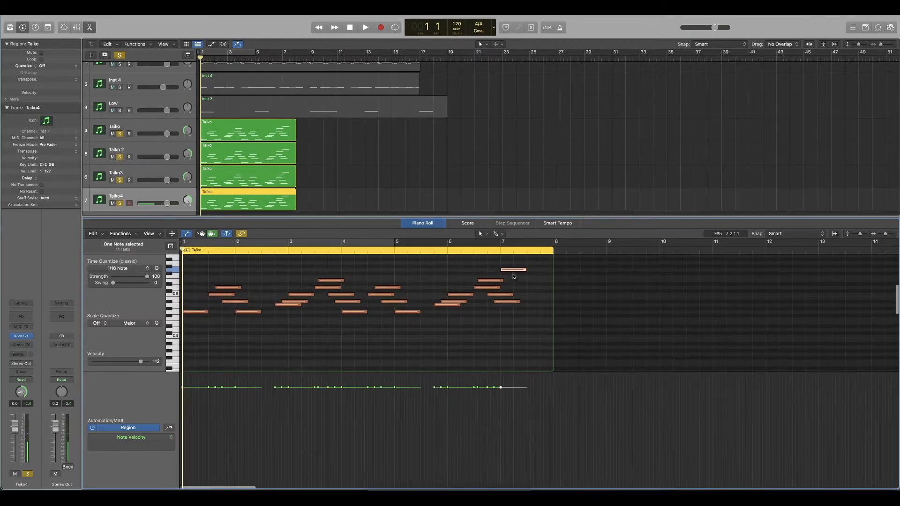
drag(537, 304, 227, 303)
drag(227, 302, 228, 299)
click(222, 309)
click(326, 180)
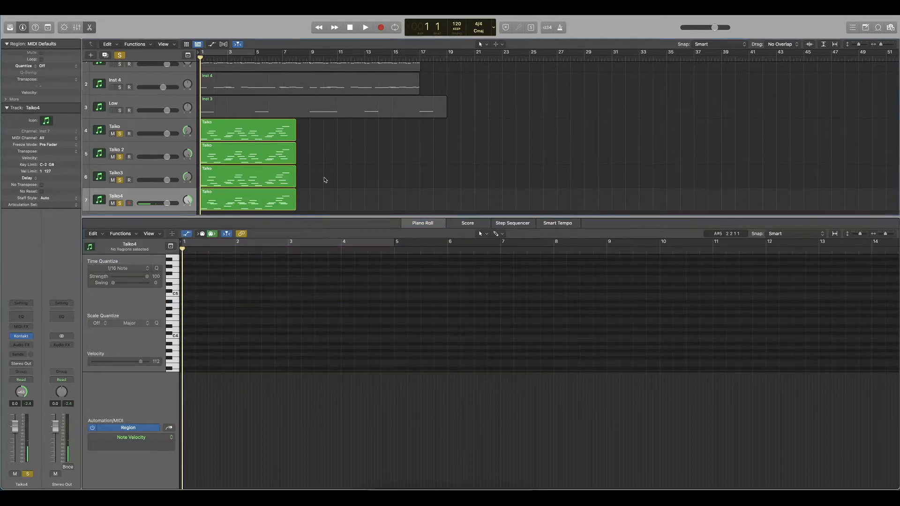
- Humanize all notes in the four Taiko regions with a random range of 10 for position, velocity and length
drag(315, 135, 249, 207)
scroll(443, 336, down, 4)
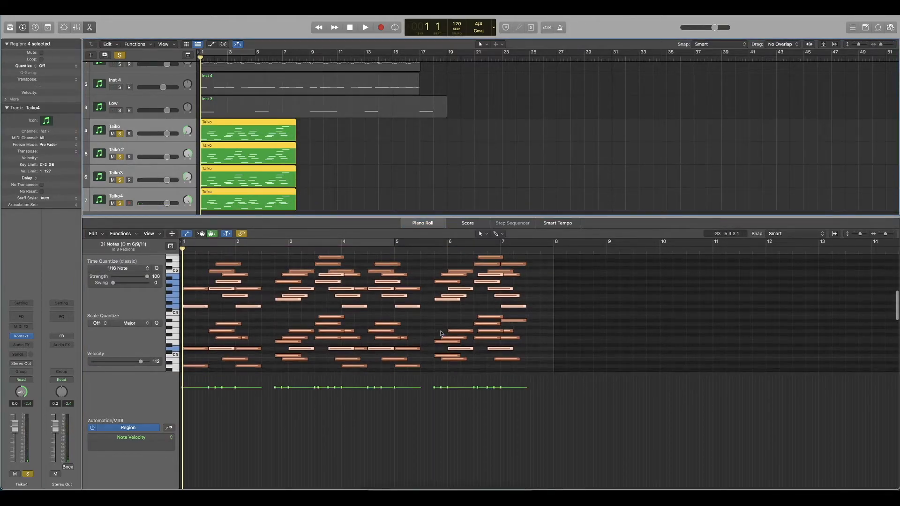
scroll(412, 307, down, 4)
scroll(412, 307, down, 3)
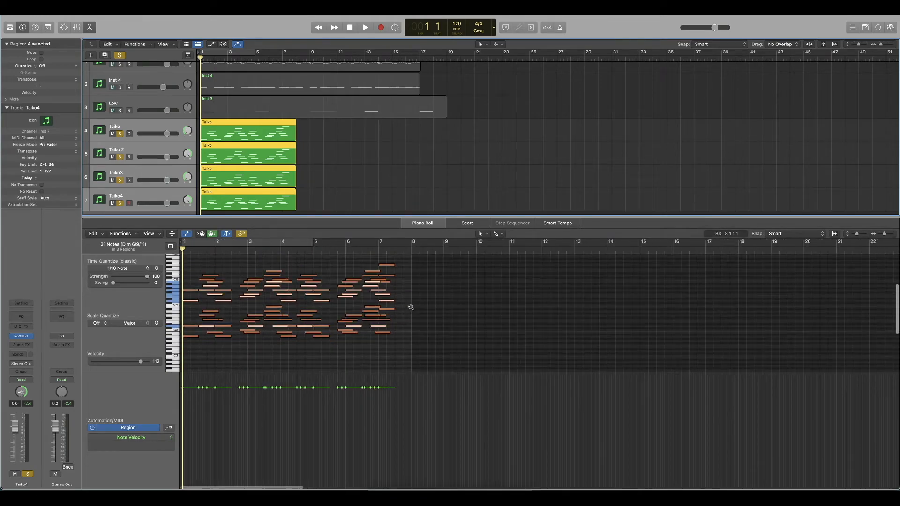
drag(462, 258, 181, 341)
click(133, 234)
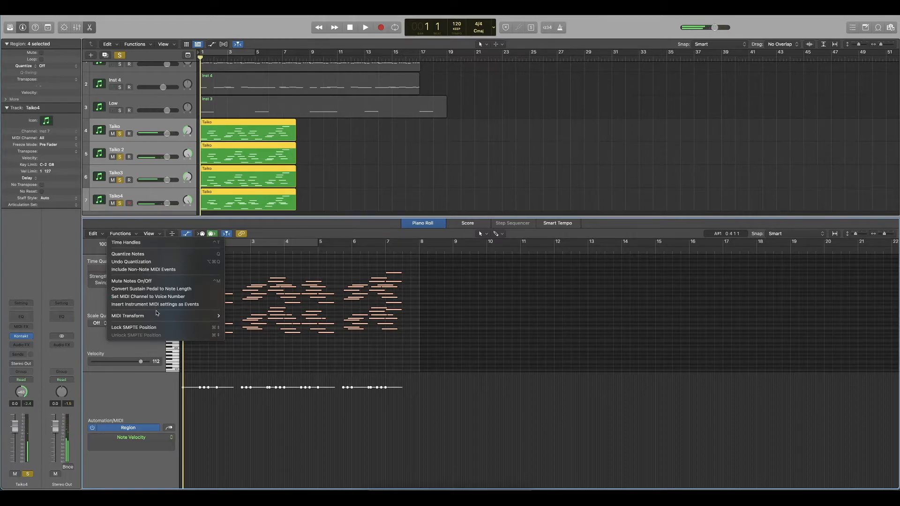
mouse_move(169, 320)
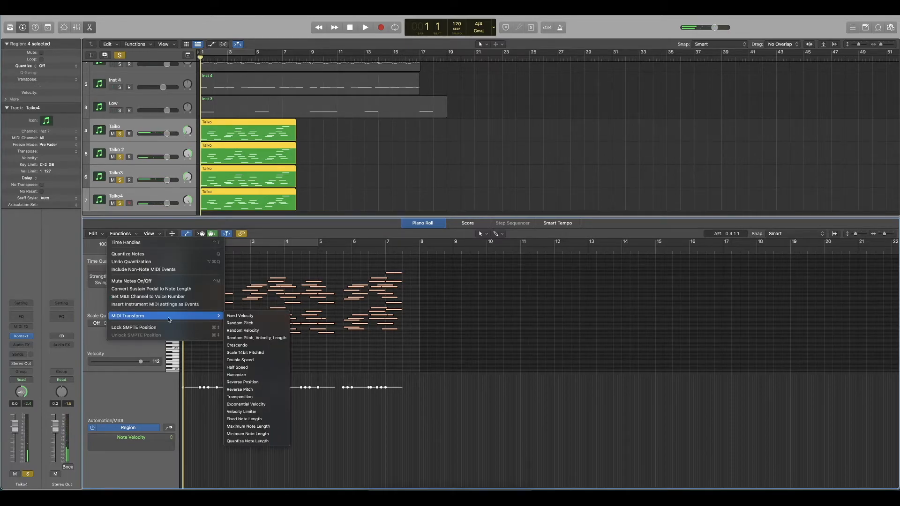
click(250, 377)
click(589, 356)
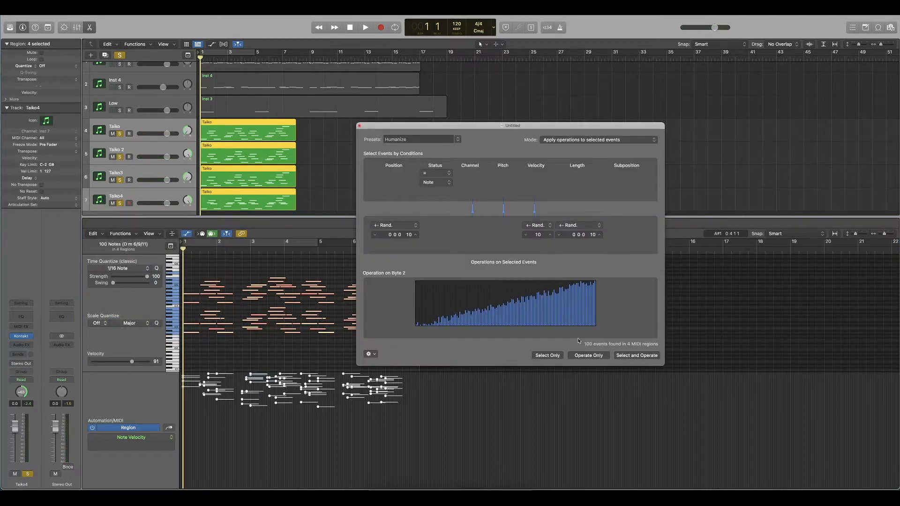
click(360, 126)
- Lower the velocity of all selected Taiko notes to 75 and play the four layered regions
drag(129, 363, 124, 363)
click(489, 291)
key(space)
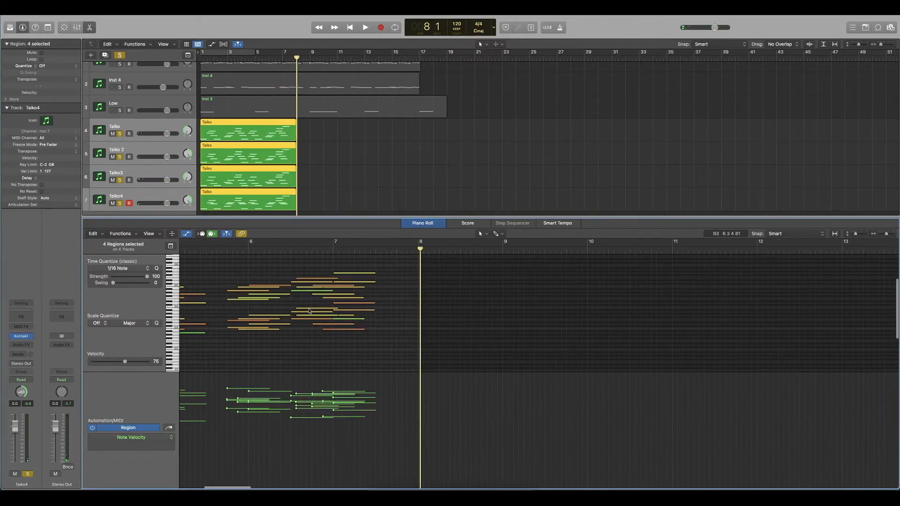
- Duplicate all notes within the Taiko and Taiko 2 regions, placing the copies later, two beats later on Taiko 2
click(341, 183)
click(238, 136)
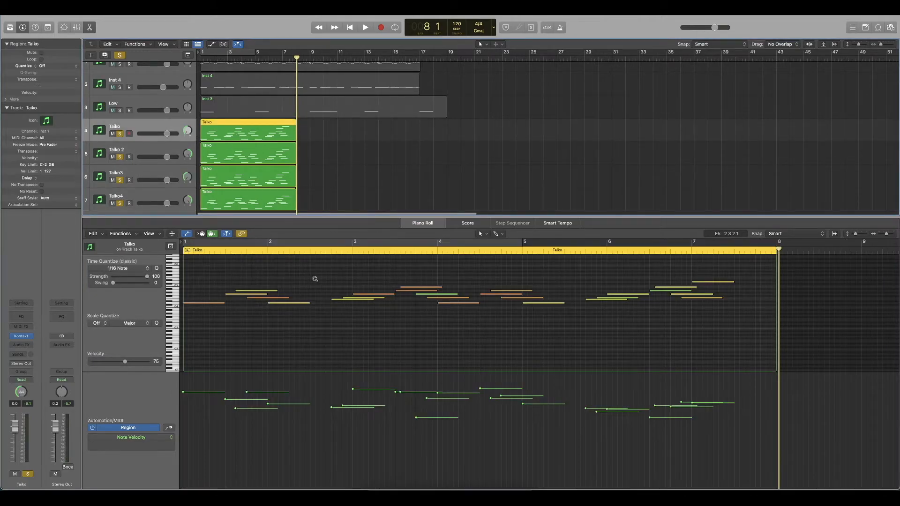
ctrl+alt+click(316, 279)
drag(592, 265, 229, 306)
click(239, 157)
drag(592, 282, 222, 326)
- Play the doubled Taiko patterns, then shorten all notes in the Taiko 2 region to about one beat
key(space)
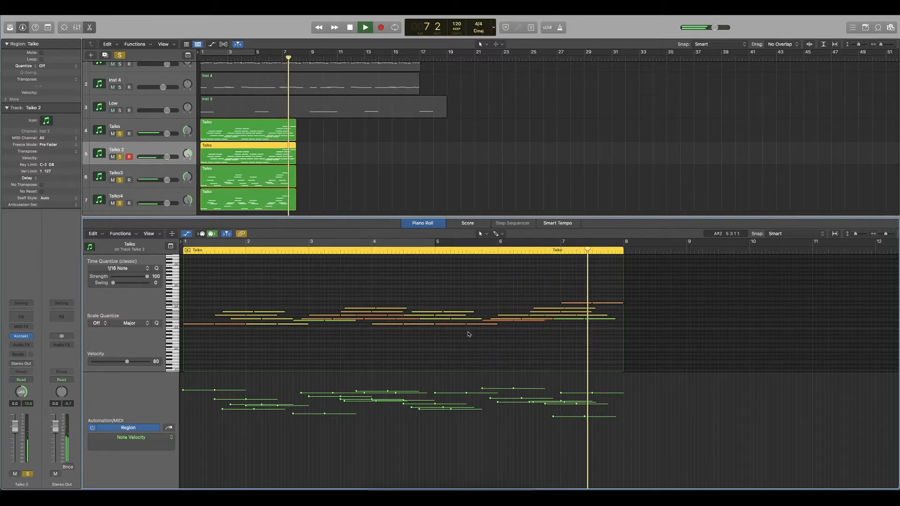
key(space)
drag(547, 303, 199, 327)
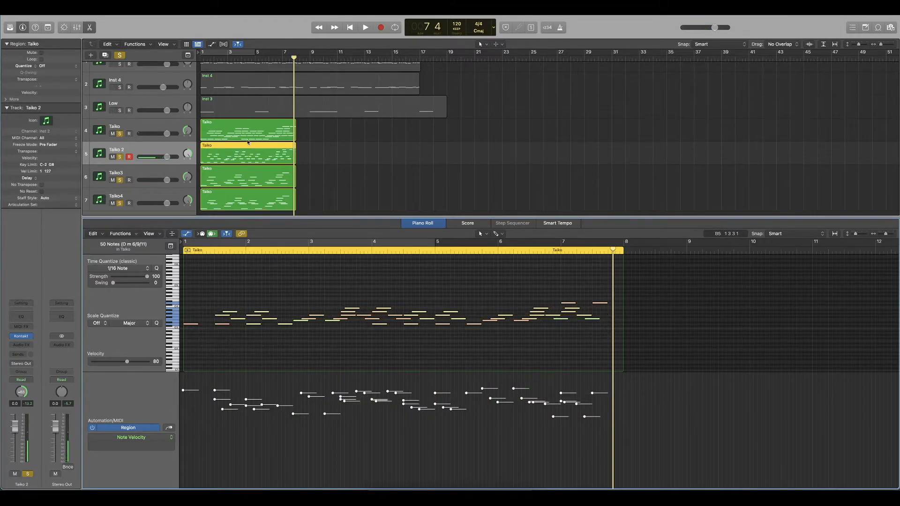
- Repeat the four Taiko regions twice after themselves, ending the last copies at bar 17
click(248, 131)
drag(598, 271, 602, 352)
drag(614, 299, 599, 303)
drag(345, 125, 427, 203)
drag(489, 142, 421, 146)
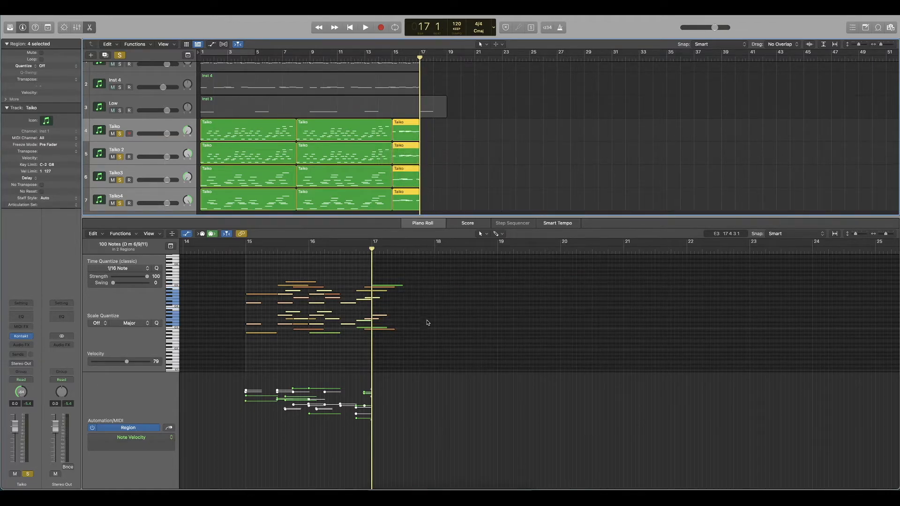
- Play the end of the repeated Taiko regions, then deselect them and return to the start of the project
click(352, 253)
key(space)
key(space)
click(516, 167)
key(Return)
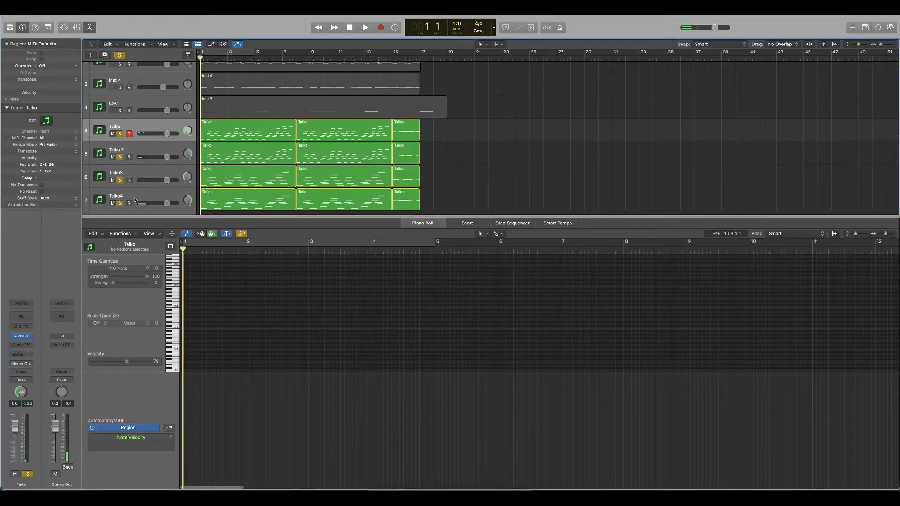
- Take the four Taiko tracks out of solo, fit the whole arrangement in view and play all tracks together
drag(124, 205, 120, 134)
click(501, 141)
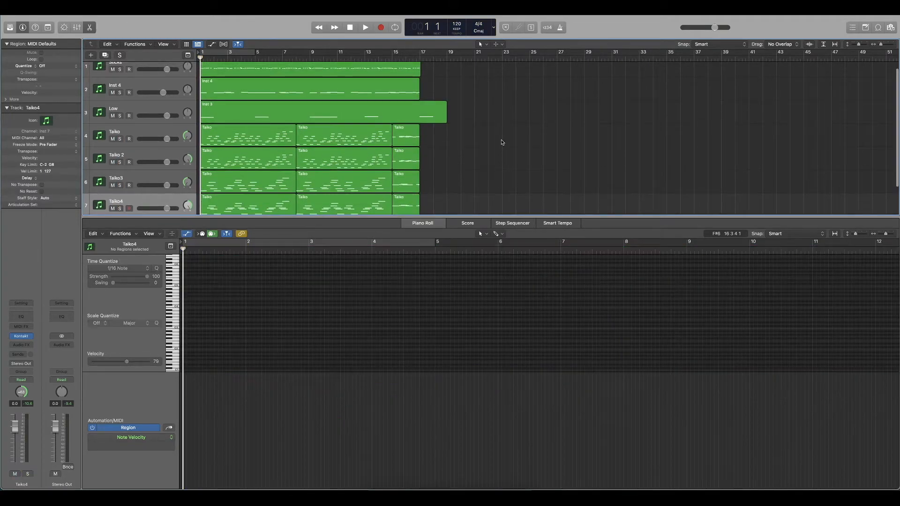
key(z)
key(space)
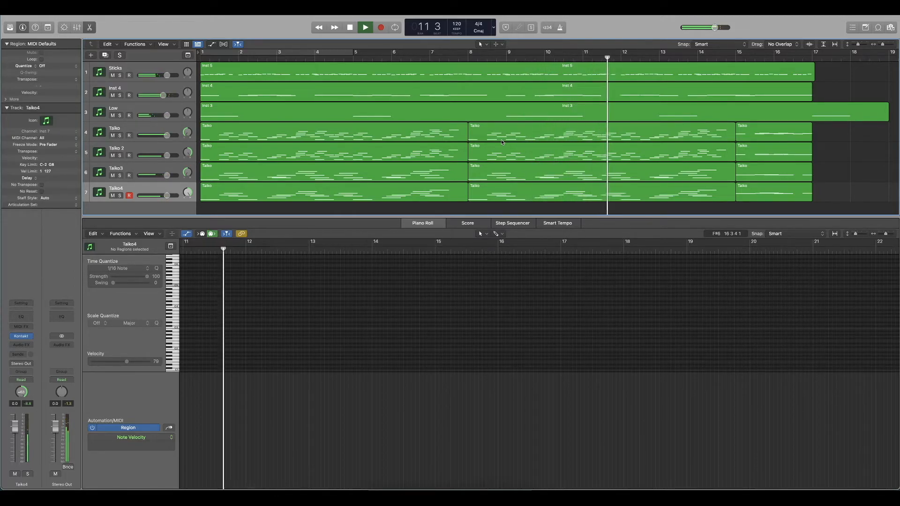
key(space)
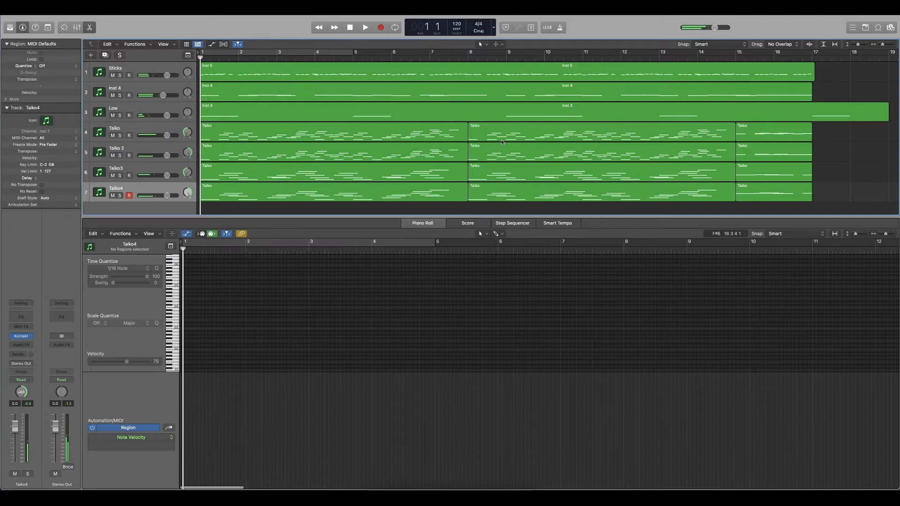
double_click(741, 57)
key(space)
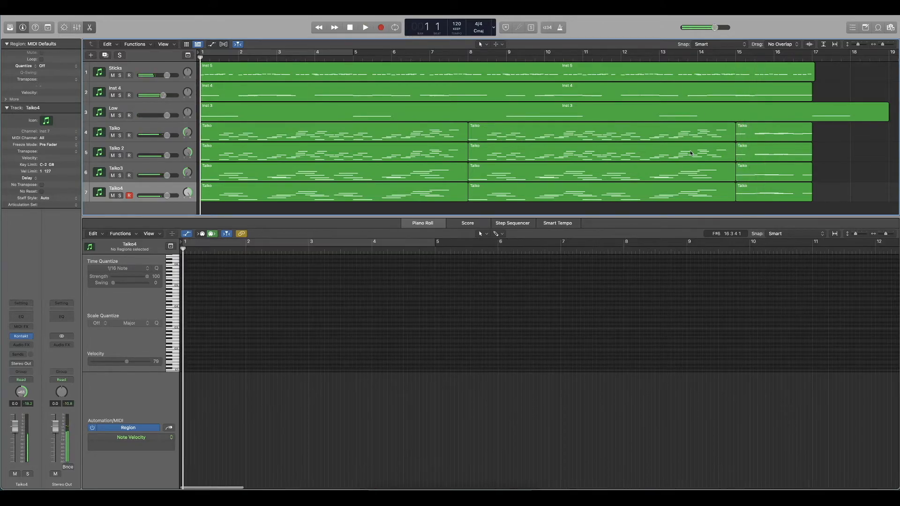
- Join the separate regions on each of the four Taiko tracks into one continuous region per track
drag(843, 139, 462, 136)
key(super+j)
drag(793, 147, 673, 157)
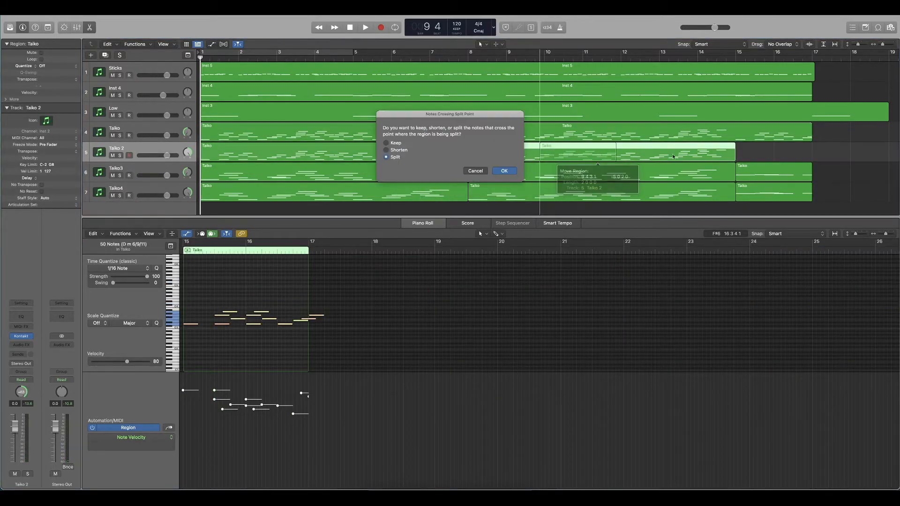
click(467, 170)
drag(840, 145, 460, 151)
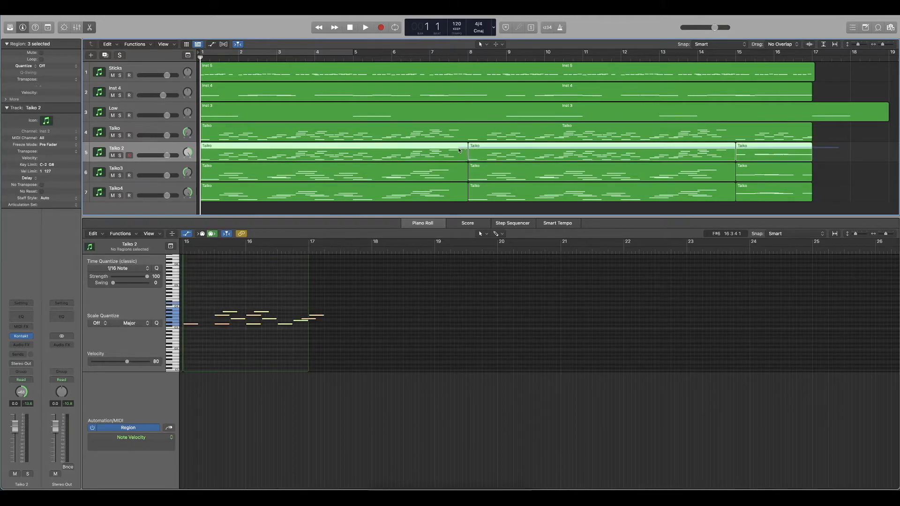
key(super+j)
drag(834, 174, 446, 168)
key(super+j)
drag(831, 193, 303, 185)
key(super+j)
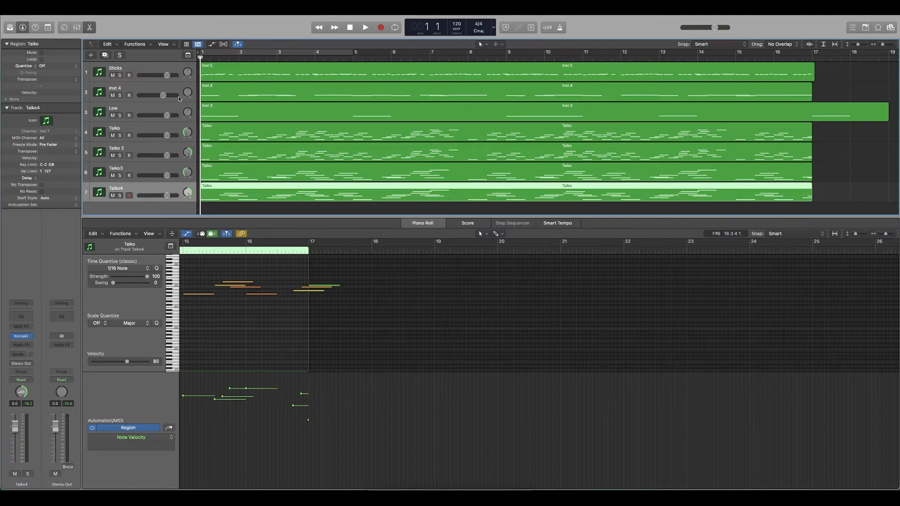
- Solo the Inst 4 track, rename it Frame, and play its region from the start
scroll(254, 105, down, 3)
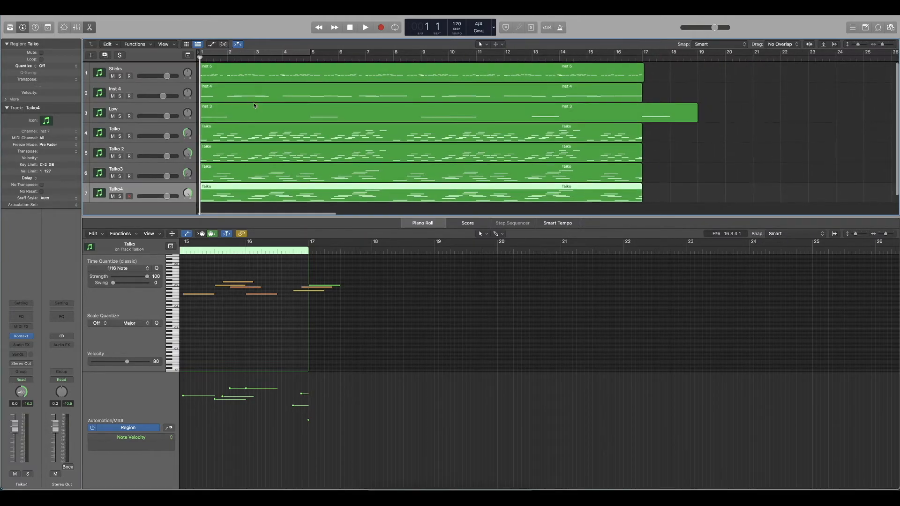
click(265, 92)
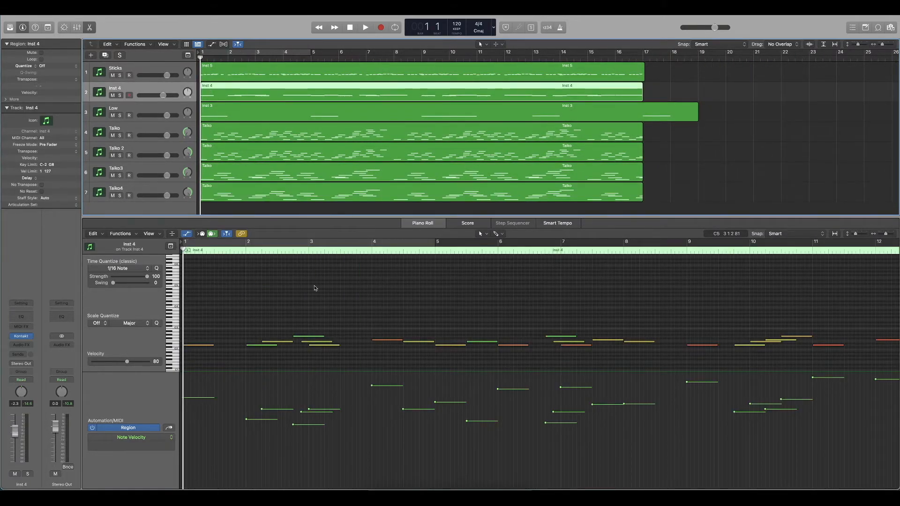
scroll(315, 289, down, 2)
scroll(314, 289, right, 1)
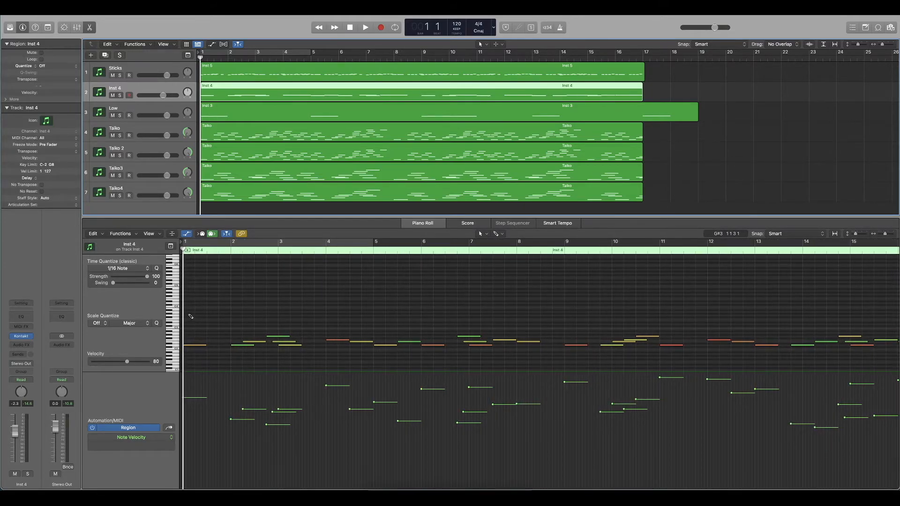
click(121, 96)
key(space)
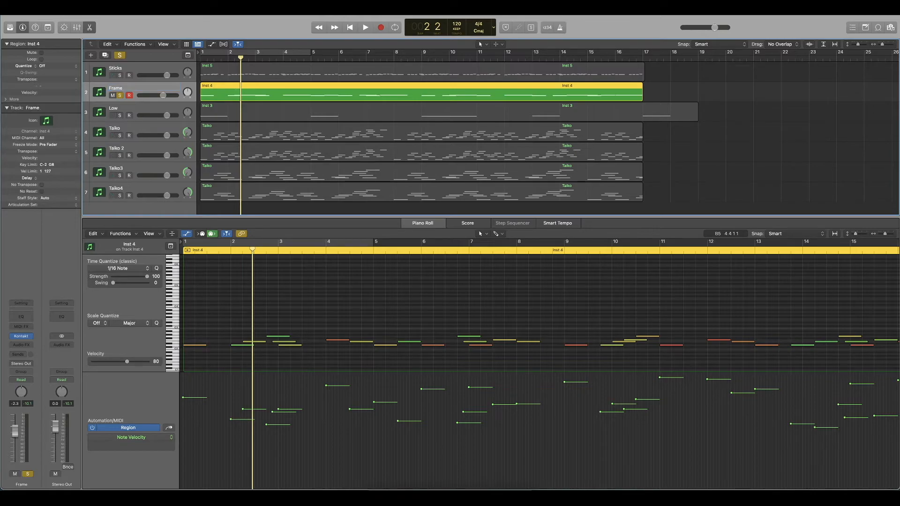
key(Return)
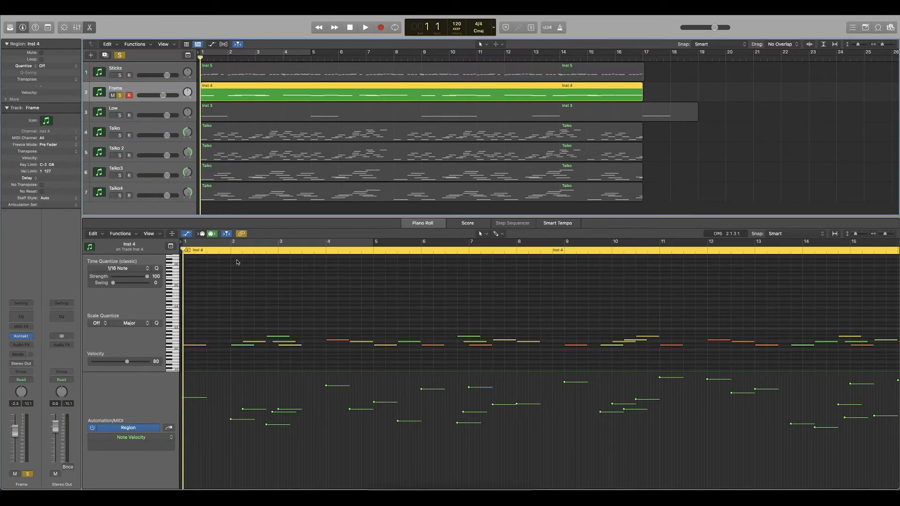
- Add a run of short, overlapping higher notes in the first half of bar 1 of the Frame region and play it
click(192, 313)
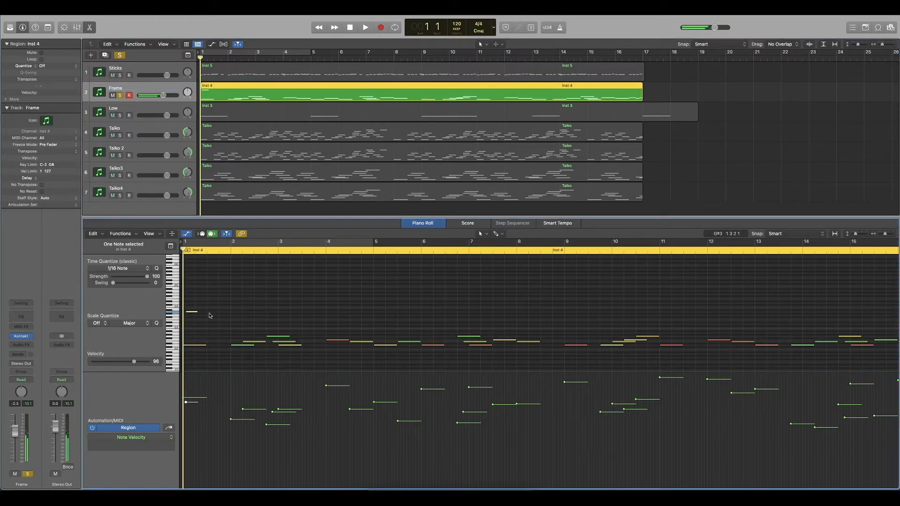
scroll(210, 314, up, 5)
scroll(210, 314, right, 3)
scroll(212, 313, left, 5)
scroll(207, 312, left, 1)
click(197, 313)
drag(196, 314, 209, 312)
scroll(202, 315, up, 5)
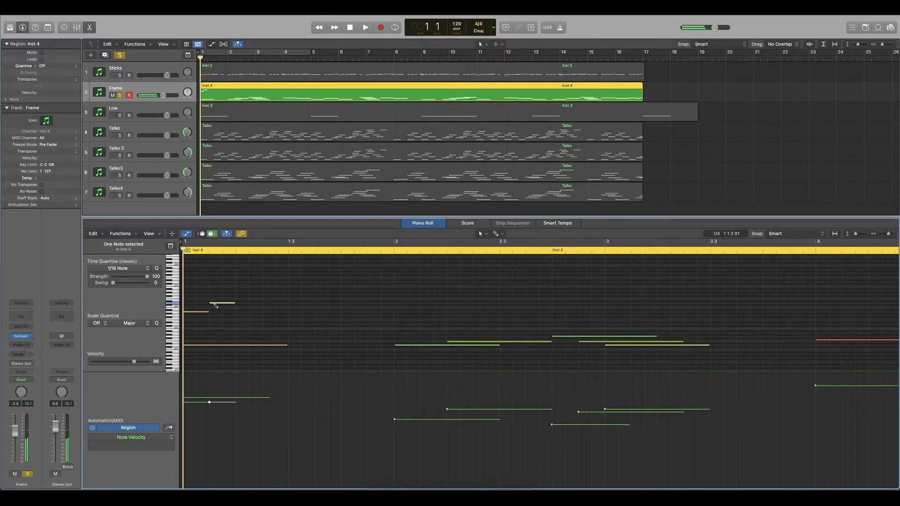
drag(243, 297, 237, 294)
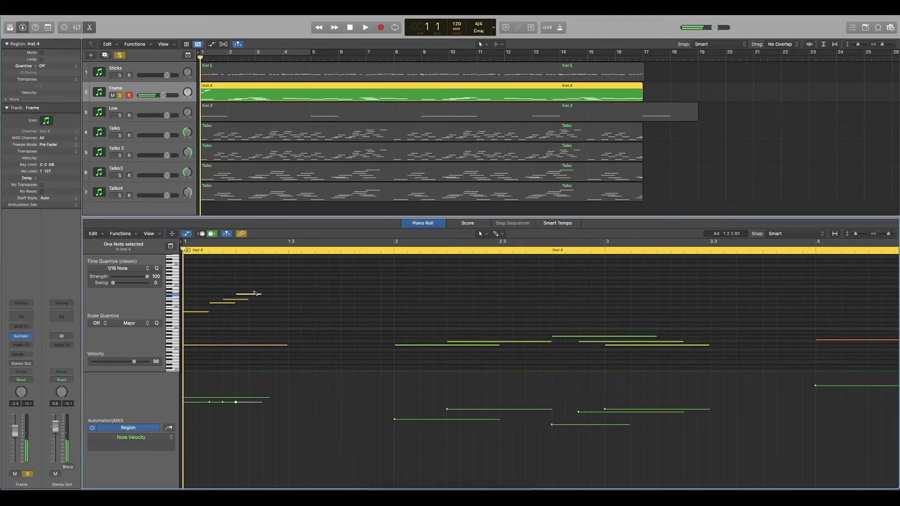
drag(281, 297, 298, 302)
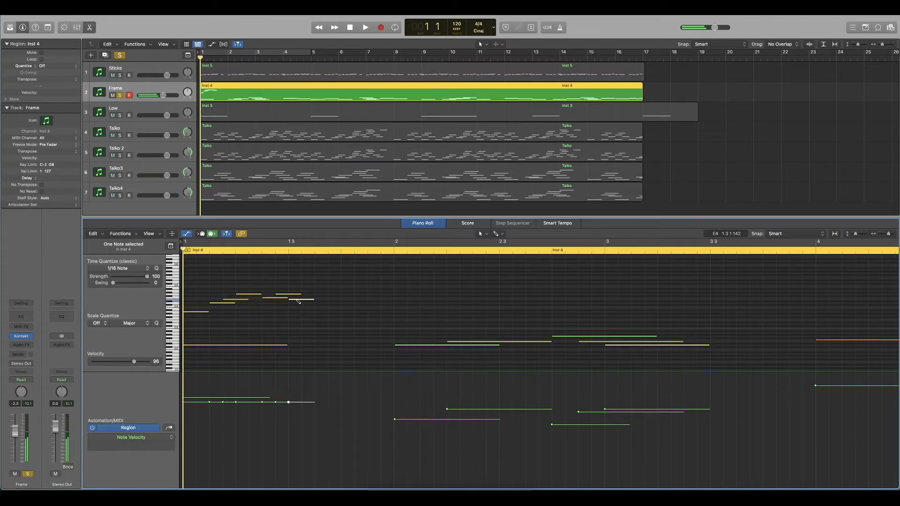
key(space)
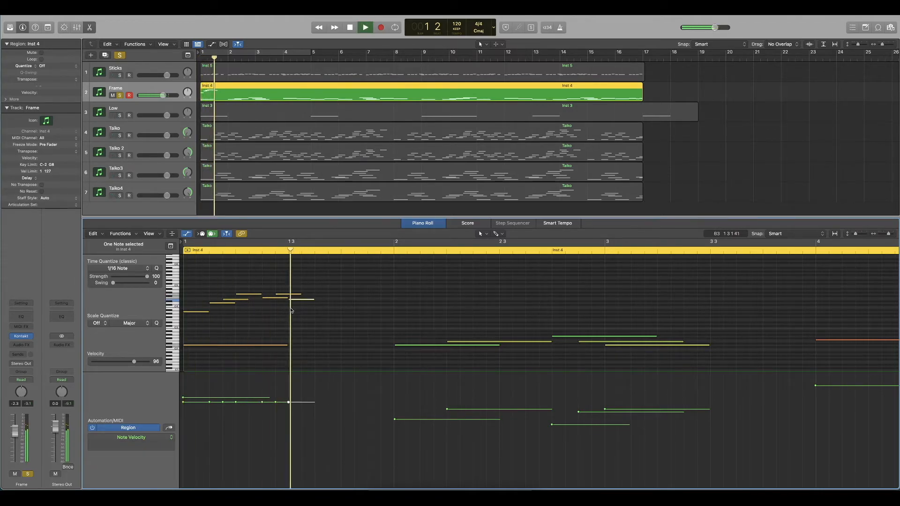
- Continue the Frame pattern through bars 1 to 3 with varied short notes, raising the velocity to 113 for the louder hits
click(309, 275)
drag(305, 294, 323, 291)
drag(377, 307, 213, 320)
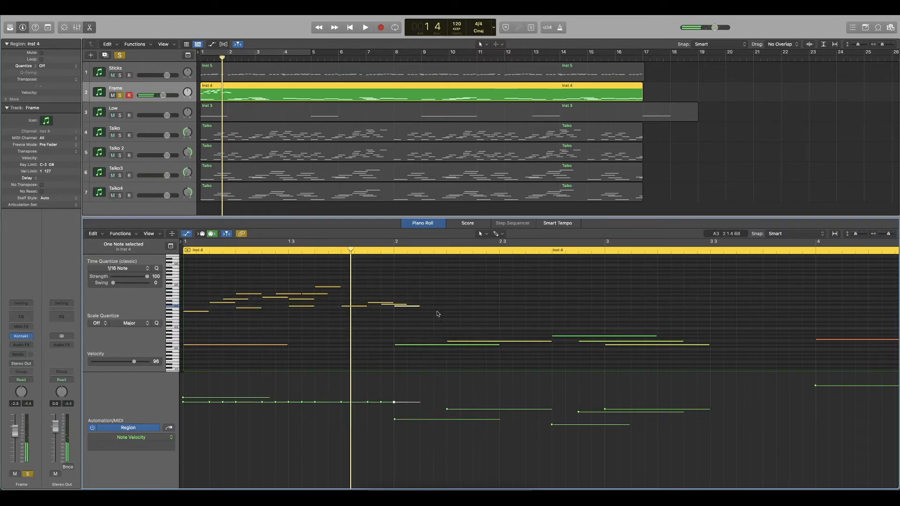
drag(415, 306, 499, 311)
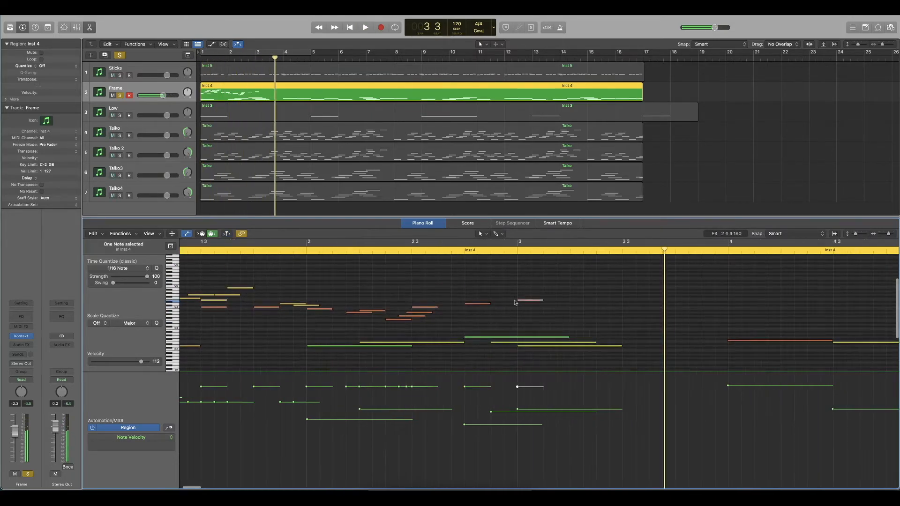
key(space)
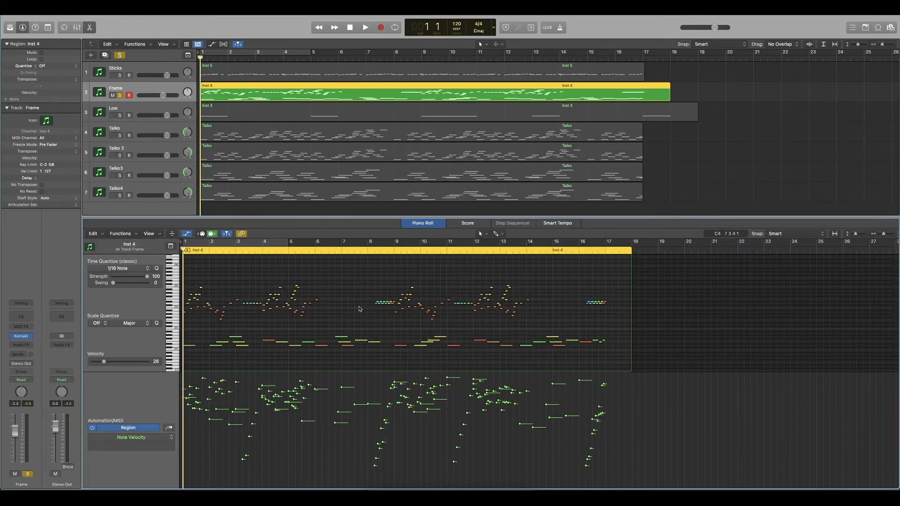
- Select the seven-note rising-velocity roll in bar 3 of the Frame region and listen to the passages from bars 3 and 8
scroll(355, 307, up, 5)
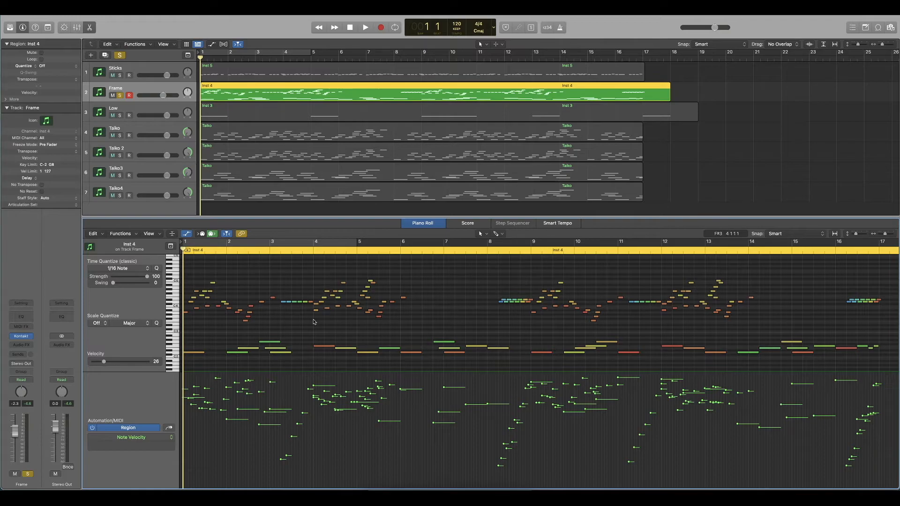
drag(312, 298, 283, 314)
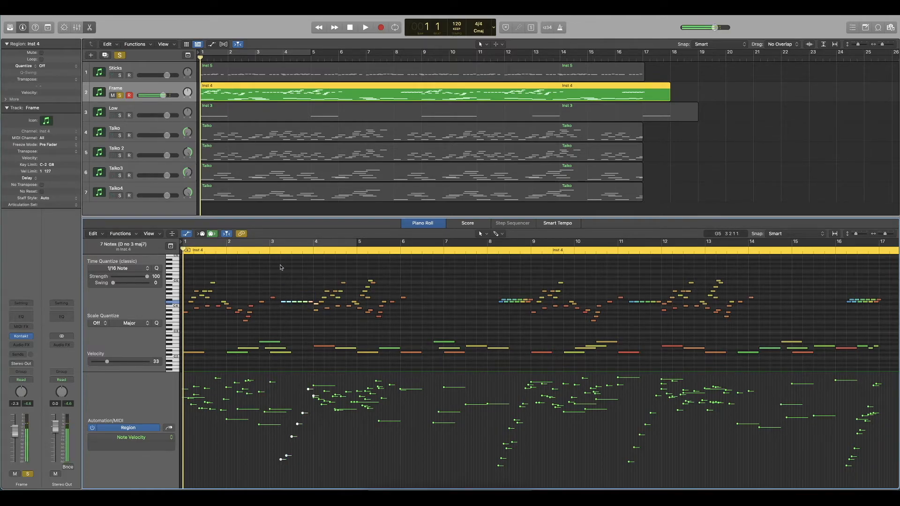
key(shift+space)
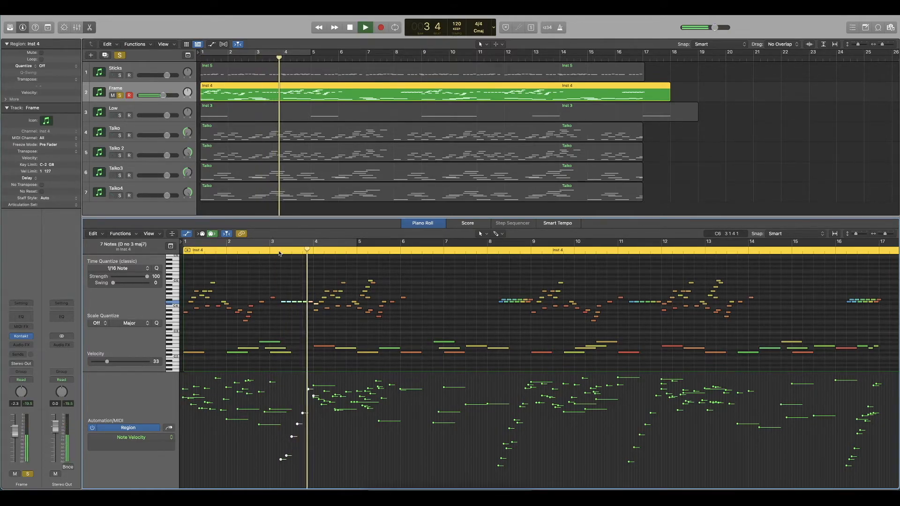
key(space)
click(490, 242)
key(space)
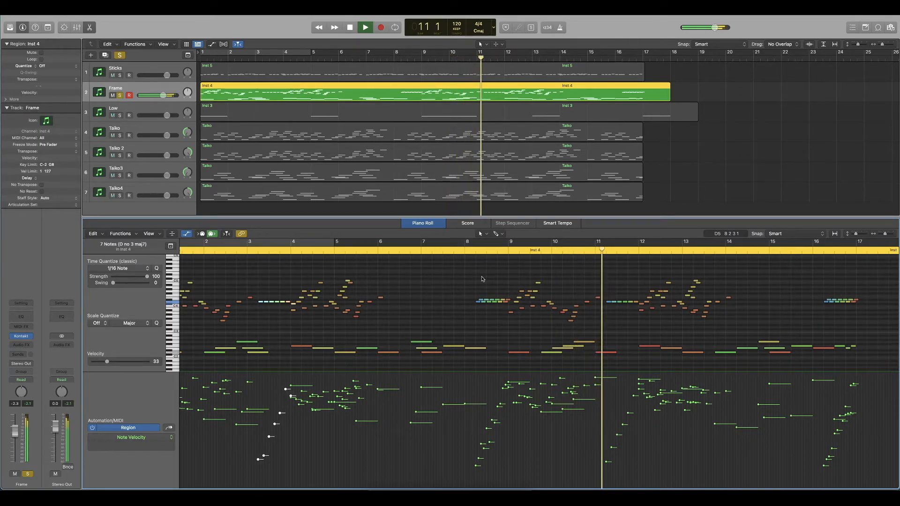
key(space)
key(Return)
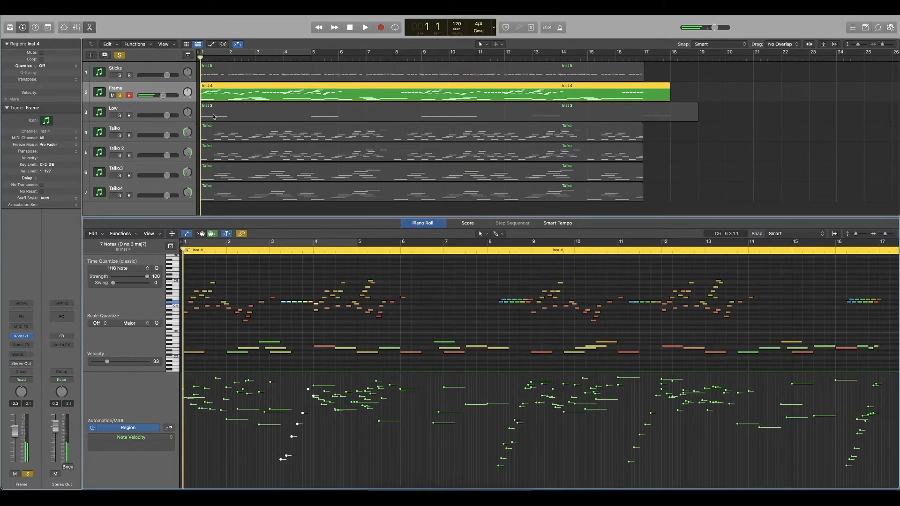
- Duplicate the soloed Frame track with its instrument and copy the Frame region onto the new track
click(120, 97)
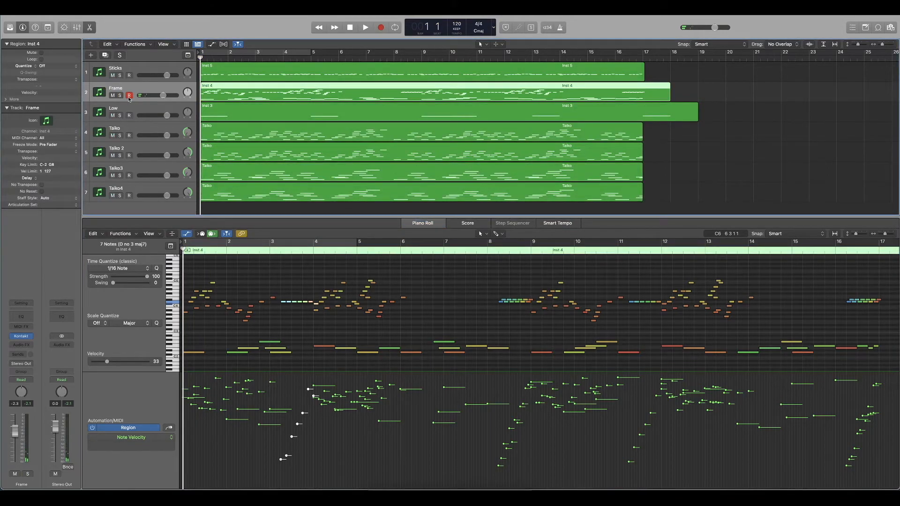
click(120, 96)
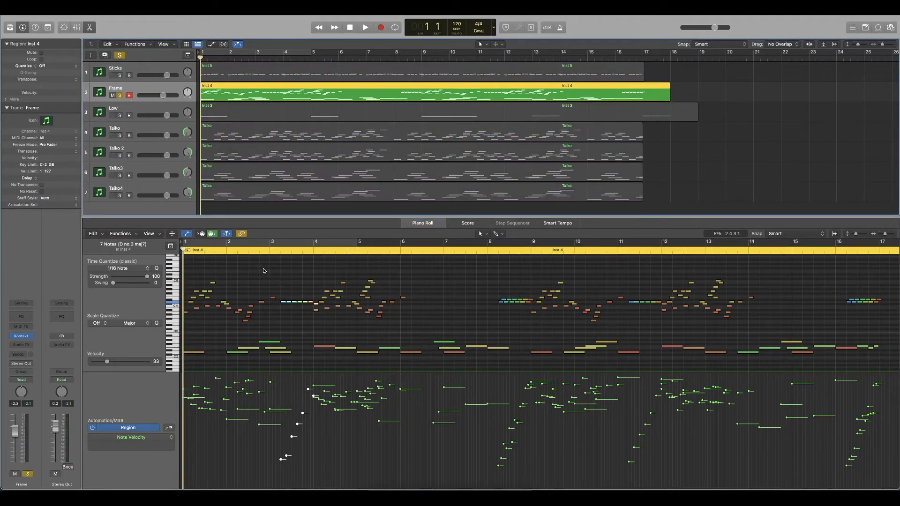
key(super+d)
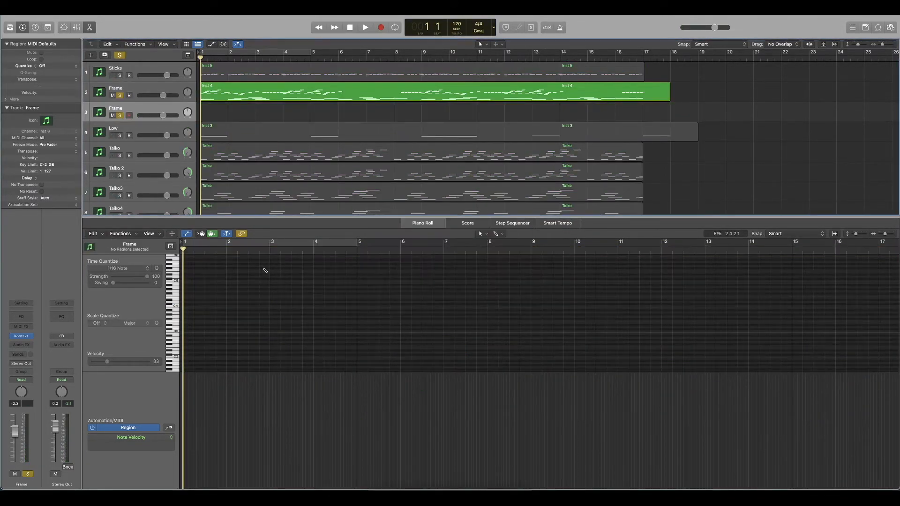
click(228, 99)
drag(228, 100, 228, 119)
- Pan the original Frame track hard left and its duplicate hard right
drag(188, 92, 188, 113)
click(813, 109)
click(645, 119)
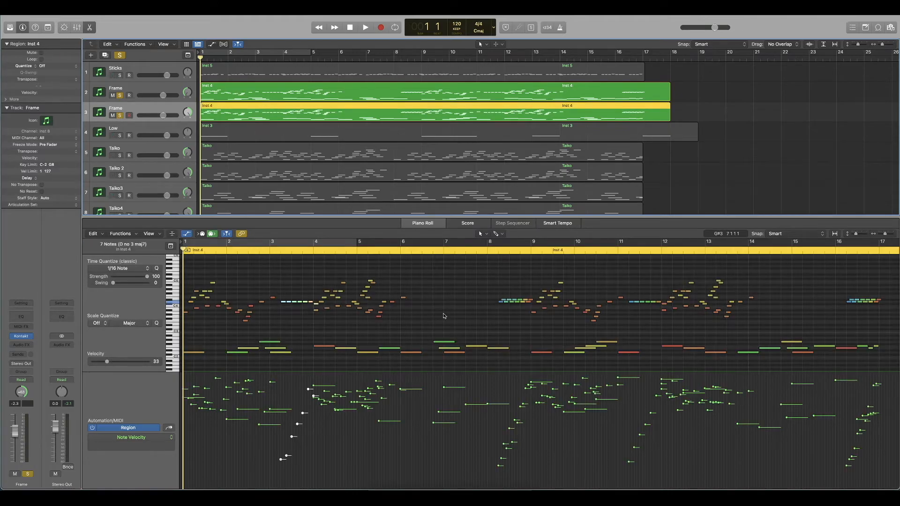
scroll(443, 313, down, 5)
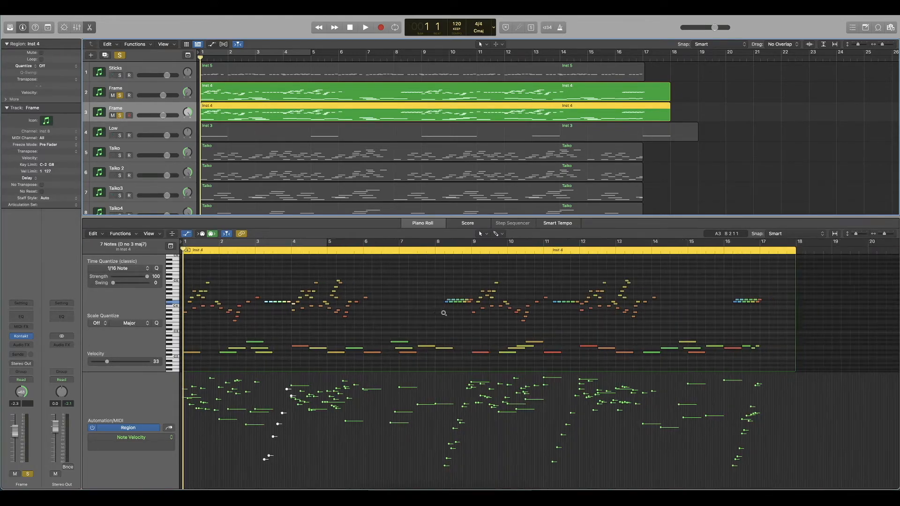
- Duplicate the Frame track to get an empty third Frame track above the panned pair, and rename the pair FrameL and FrameR
click(141, 88)
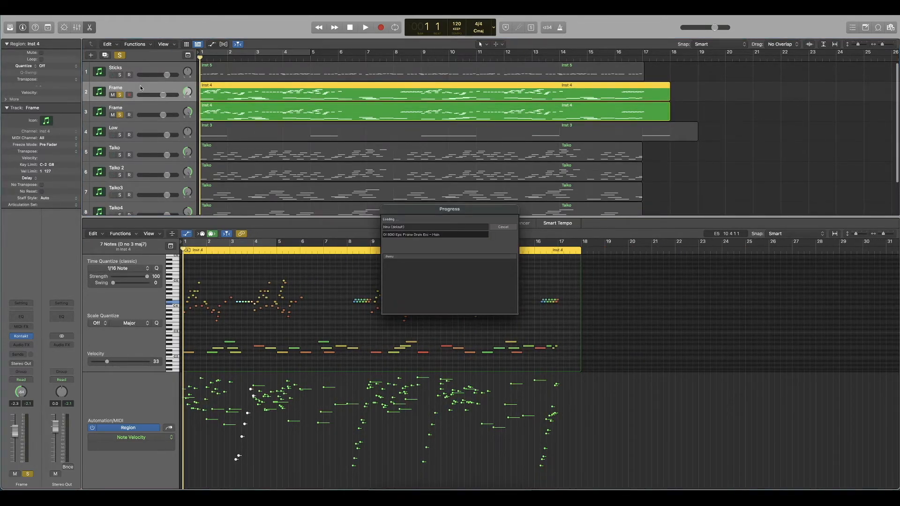
drag(136, 106, 135, 89)
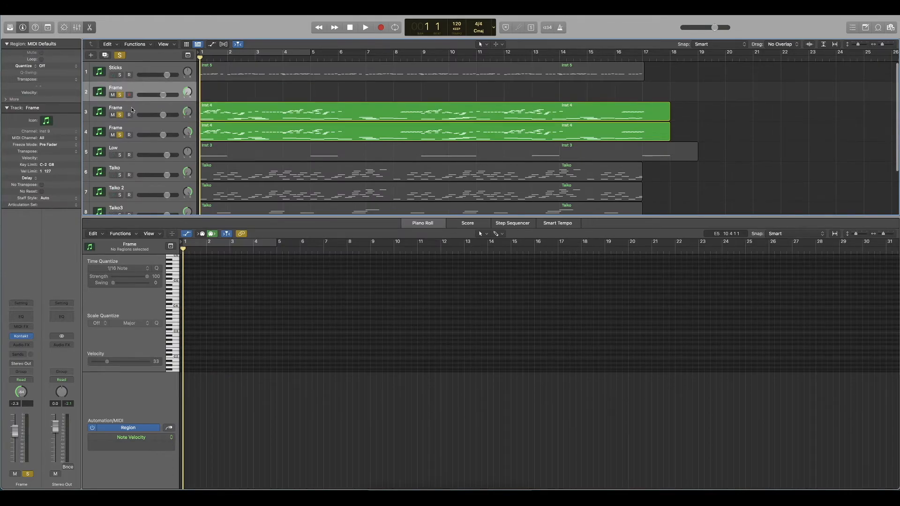
double_click(132, 108)
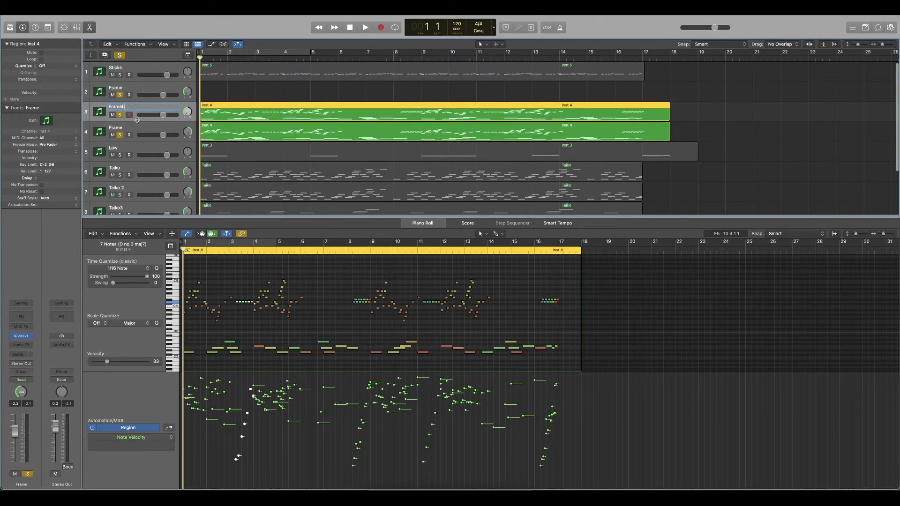
click(138, 129)
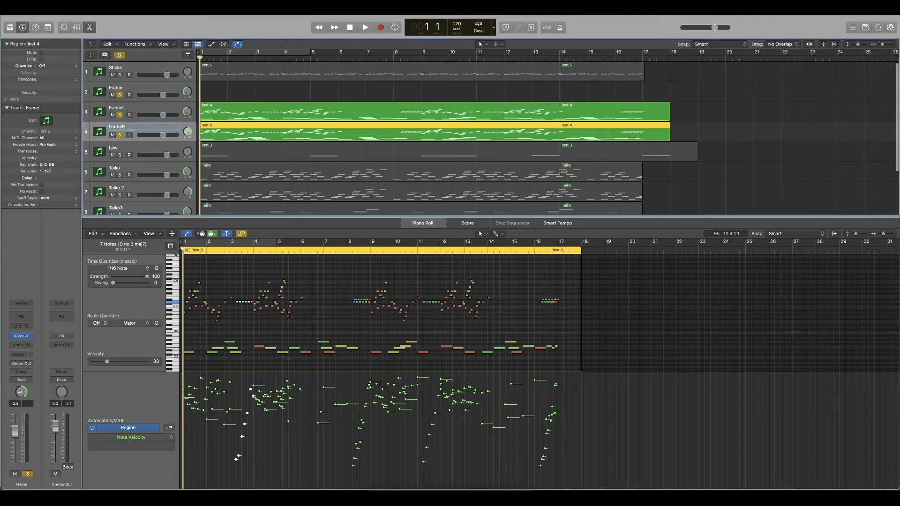
- Reset the empty Frame track's pan to 0 and copy the FrameL region onto it
click(188, 95)
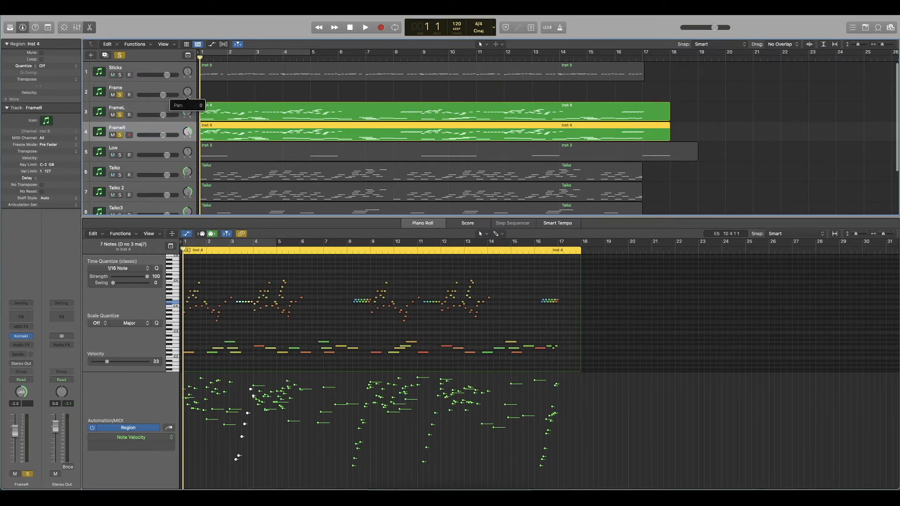
click(235, 109)
drag(235, 109, 235, 89)
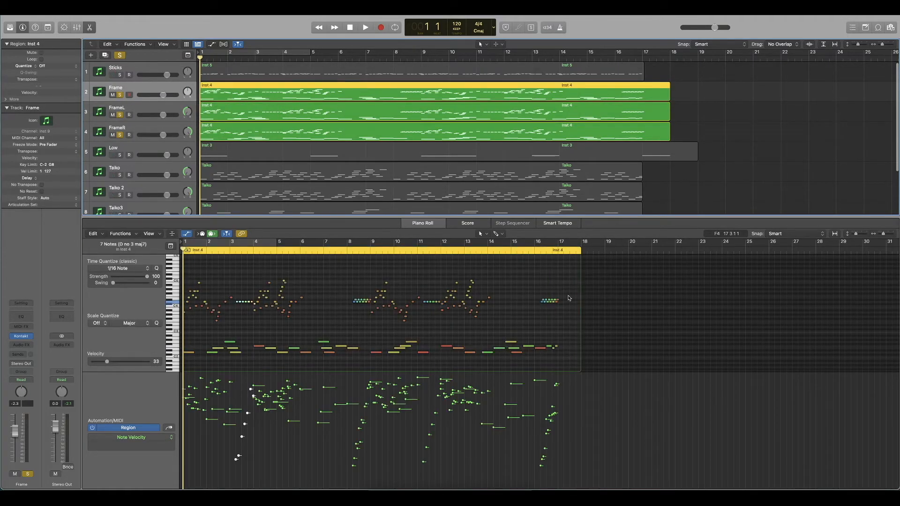
- Reduce the copied region on the Frame track to its low notes by removing every higher short hit
drag(563, 277, 564, 360)
key(Delete)
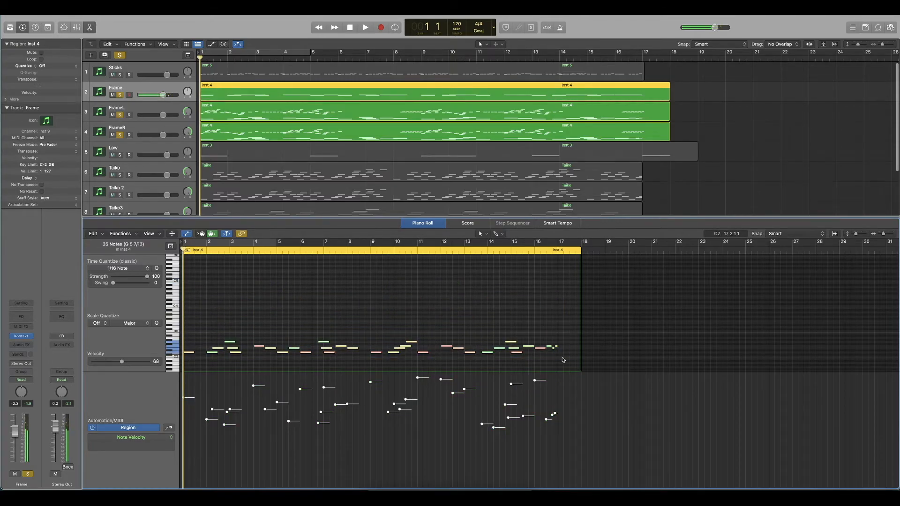
click(700, 111)
- Try to delete the long low notes from the FrameL region
click(243, 111)
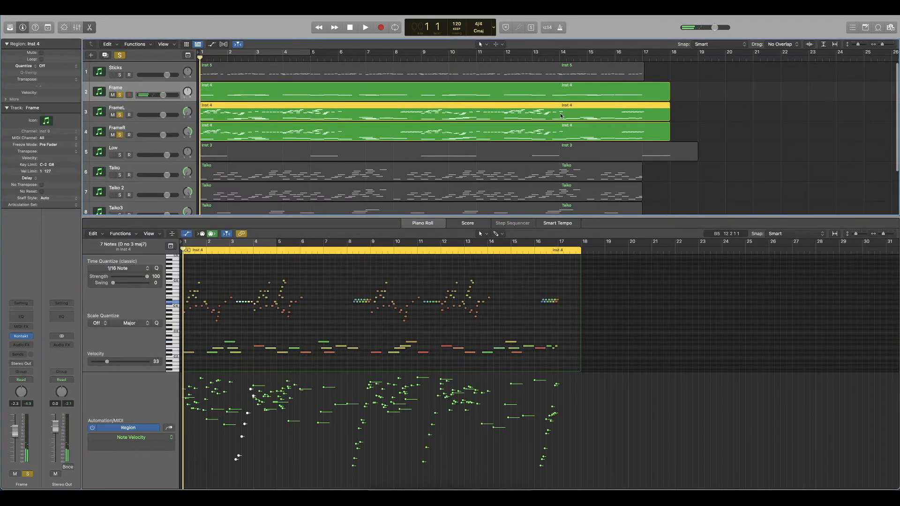
drag(561, 334, 181, 365)
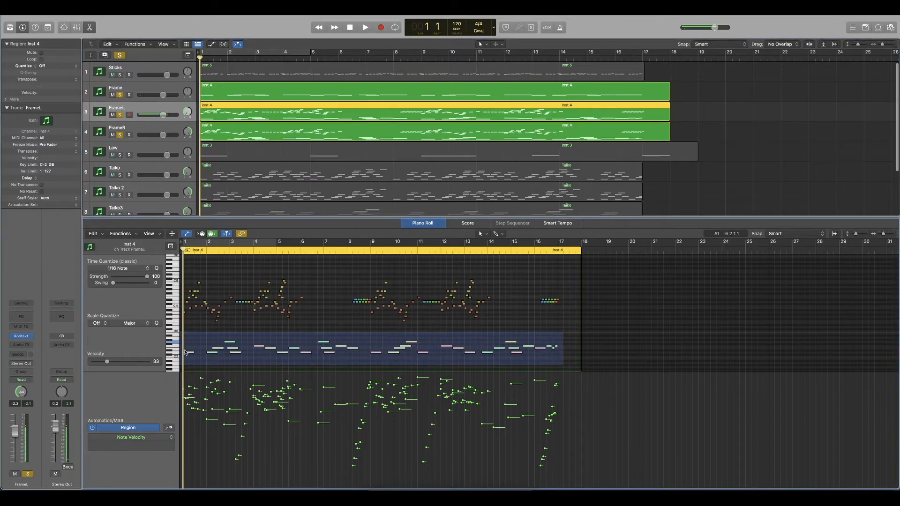
key(Delete)
- Undo the deletion of the FrameL low notes, and lower the 35 low notes of the FrameR region to velocity 28
click(304, 134)
drag(564, 332, 182, 354)
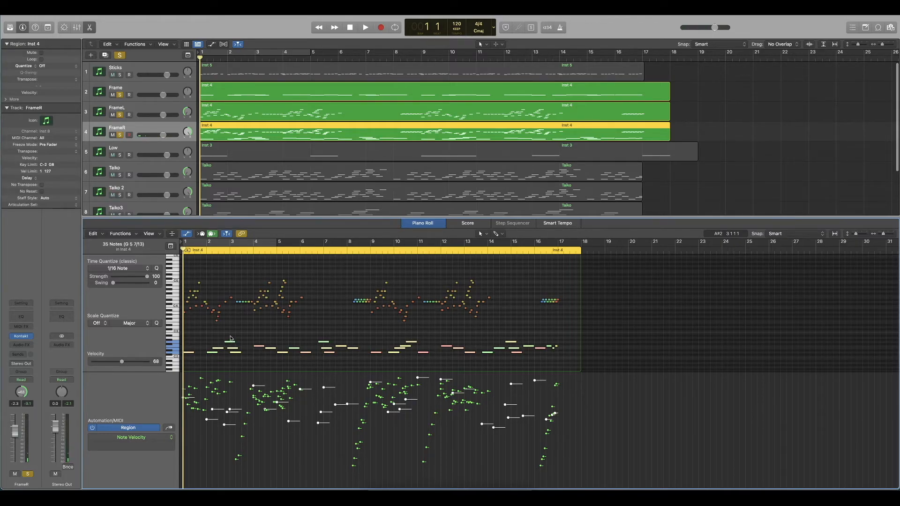
drag(122, 362, 115, 365)
key(super+z)
key(super+z)
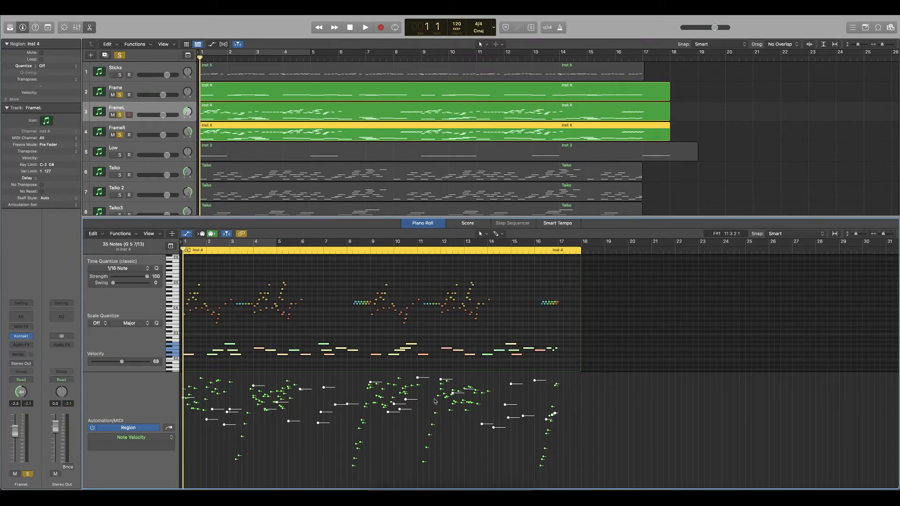
drag(122, 363, 106, 365)
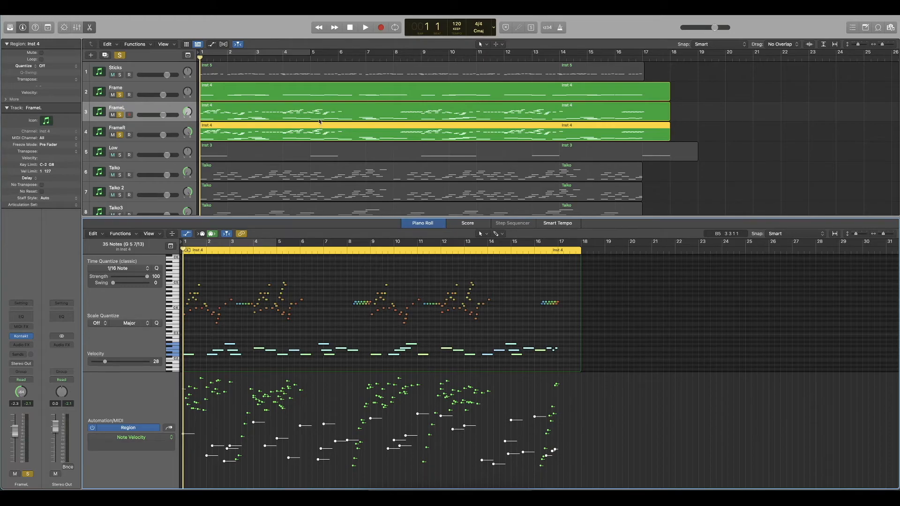
- Lower the 35 low notes of the FrameL region to velocity 25 and listen to the opening bars
key(super+z)
scroll(449, 157, down, 1)
drag(560, 337, 183, 362)
drag(122, 363, 106, 364)
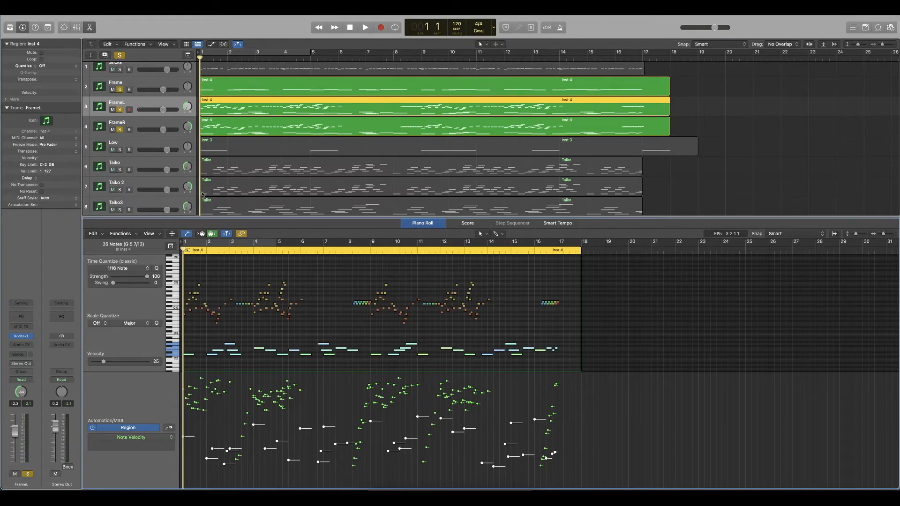
key(space)
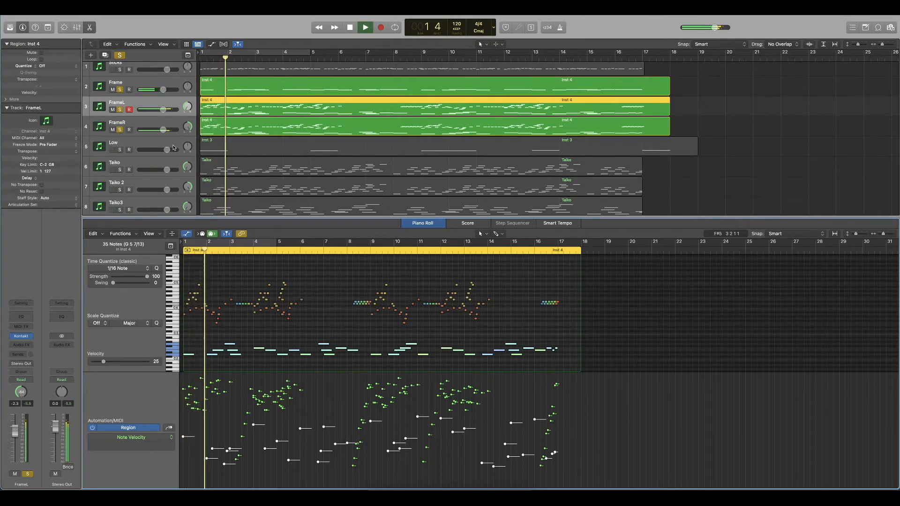
key(space)
- Transpose all 142 short upper notes of the FrameL region down about five semitones, leaving its low notes in place
click(692, 126)
click(558, 112)
click(561, 279)
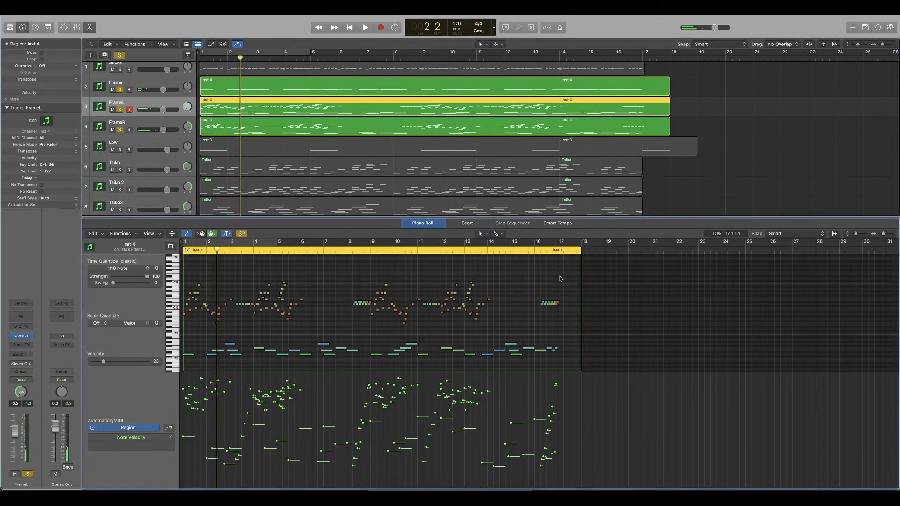
drag(565, 271, 183, 328)
key(super+Right)
key(super+Right)
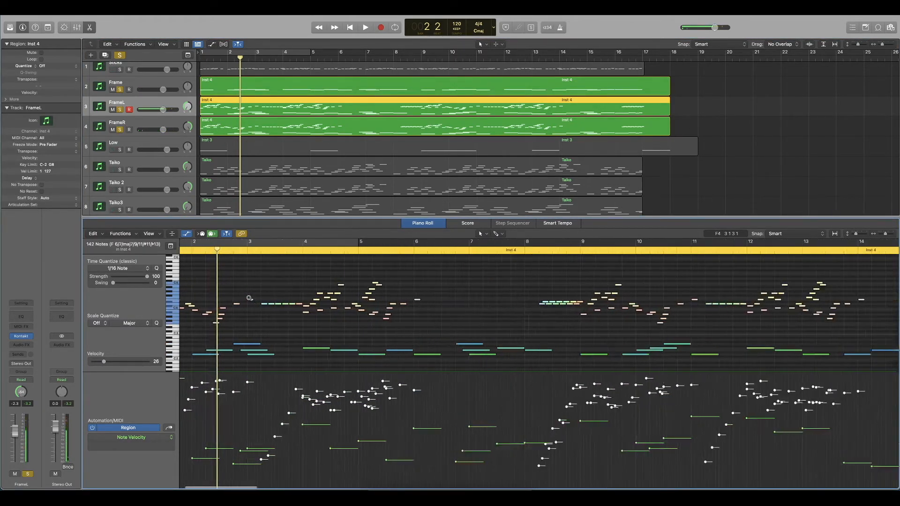
drag(298, 306, 298, 318)
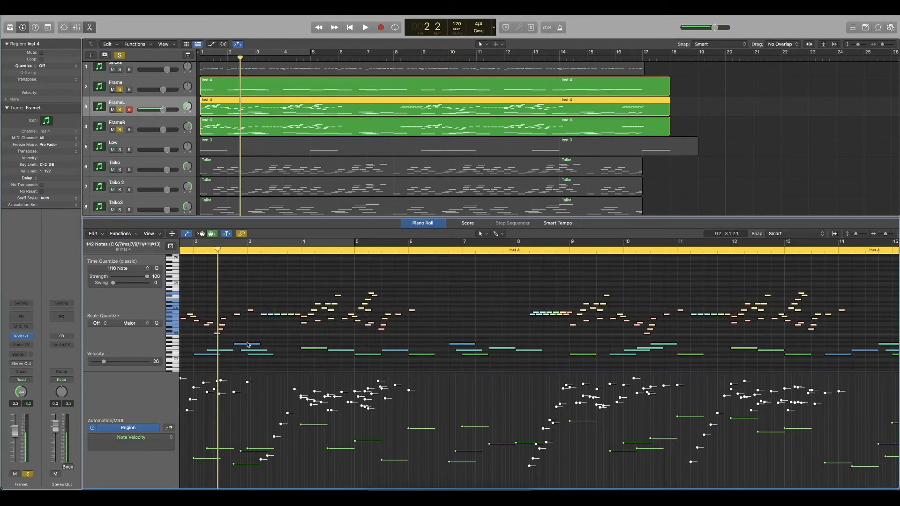
scroll(225, 338, left, 3)
click(197, 331)
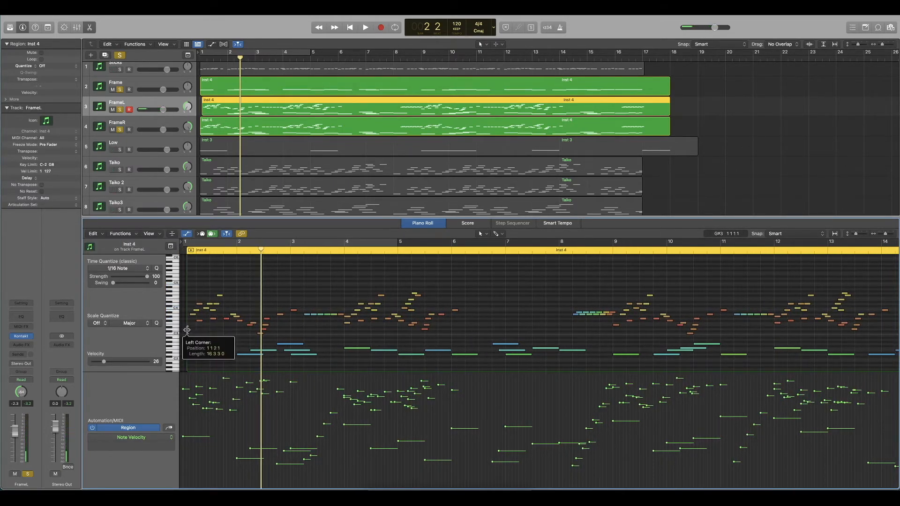
drag(188, 276, 469, 328)
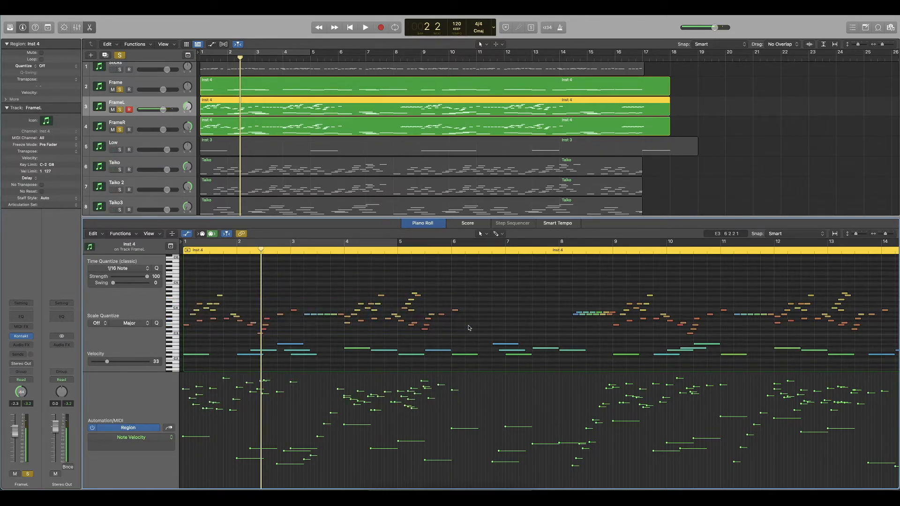
- Examine the note pattern of the Taiko 2 region up close and compare it with the FrameL pattern
scroll(171, 150, down, 3)
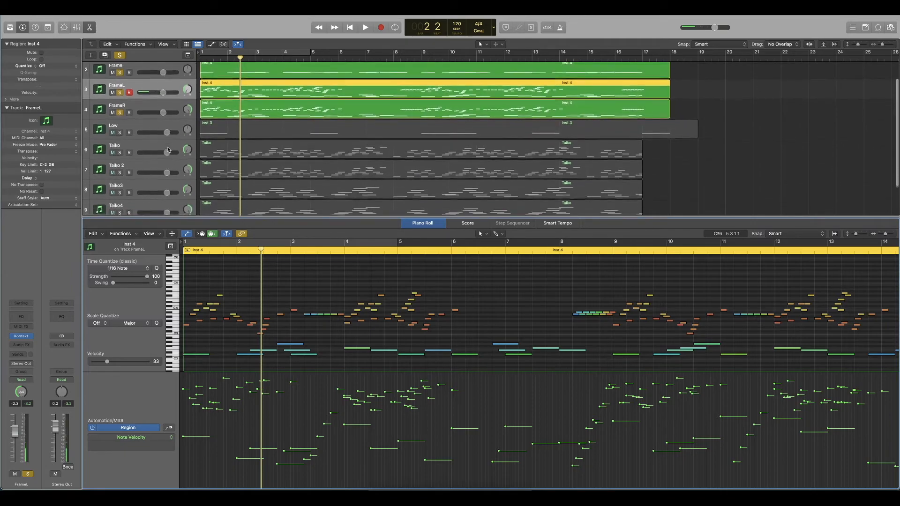
click(121, 167)
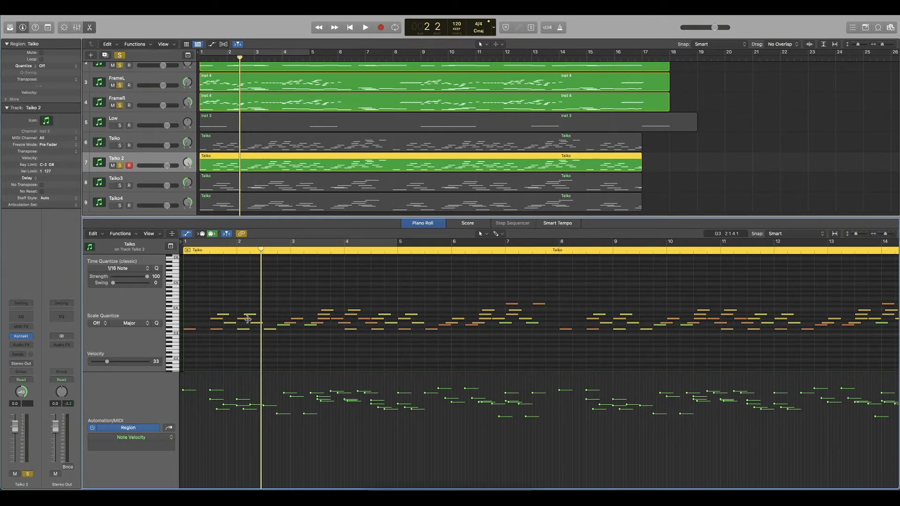
click(268, 297)
drag(265, 299, 277, 278)
scroll(267, 297, up, 5)
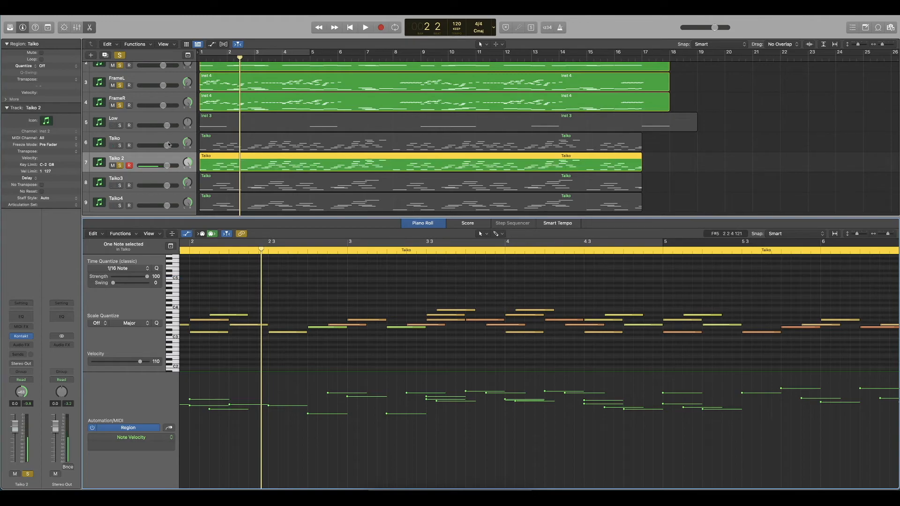
click(149, 77)
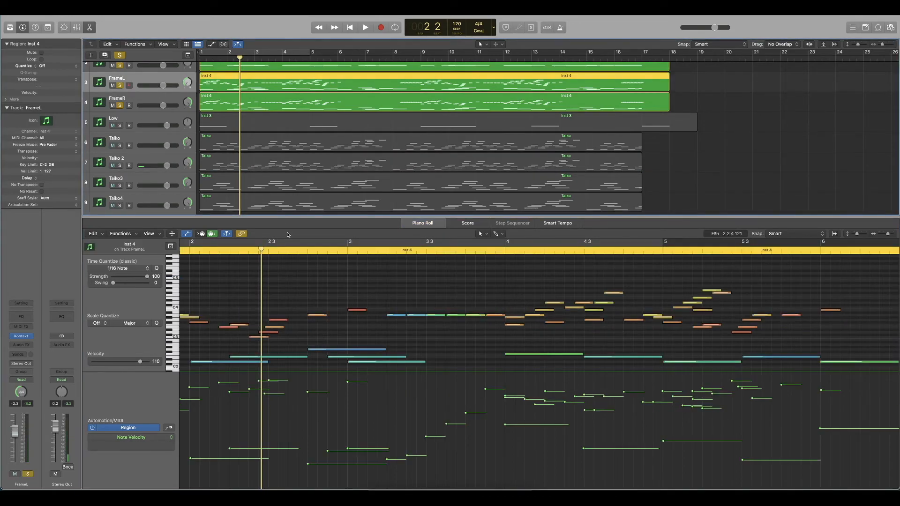
drag(312, 313, 609, 342)
click(316, 314)
click(358, 286)
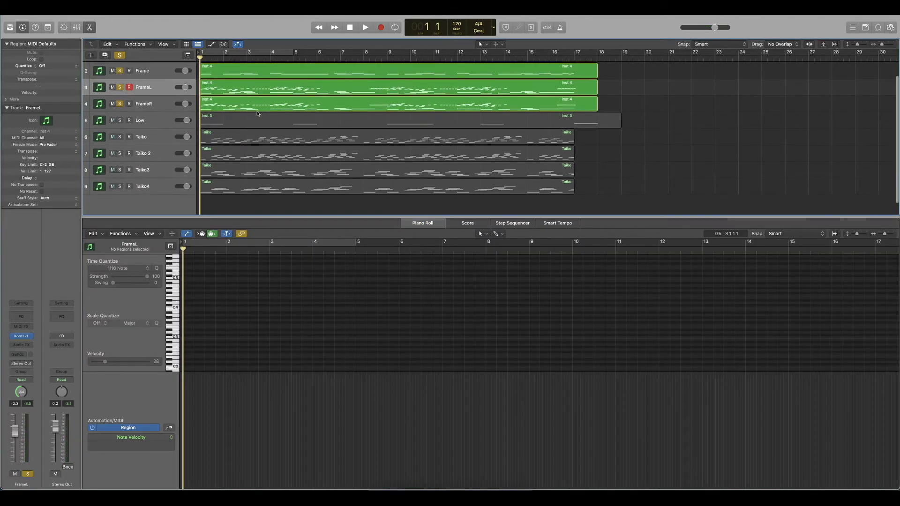
- Hide the note editor, fit all tracks in the arrangement view, and take the three Frame tracks out of solo
scroll(274, 167, up, 1)
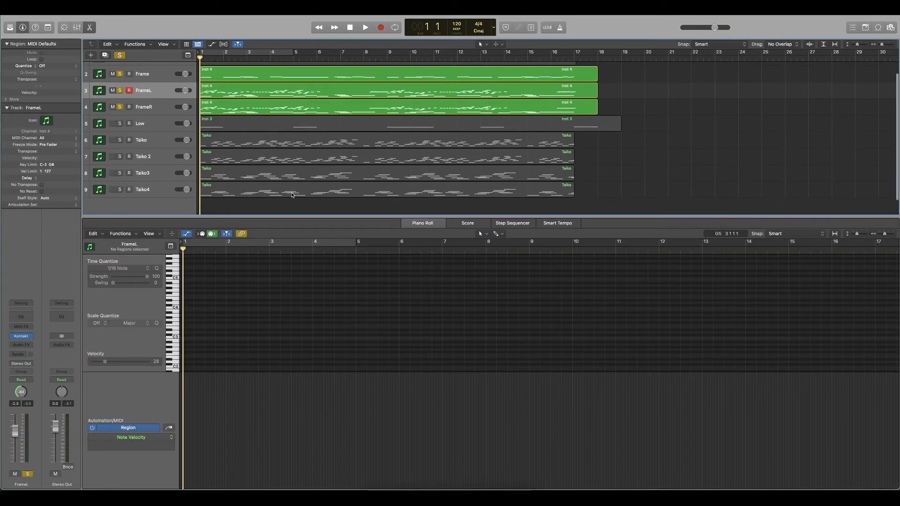
key(e)
key(z)
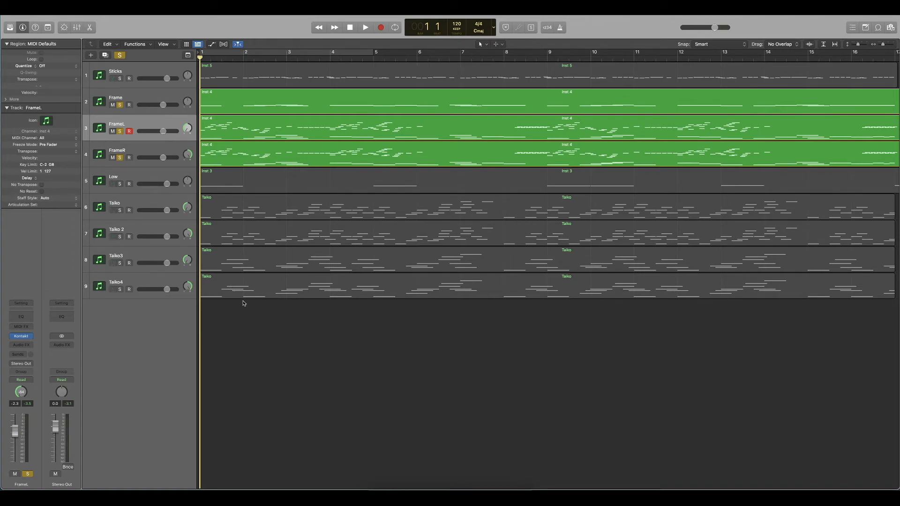
key(space)
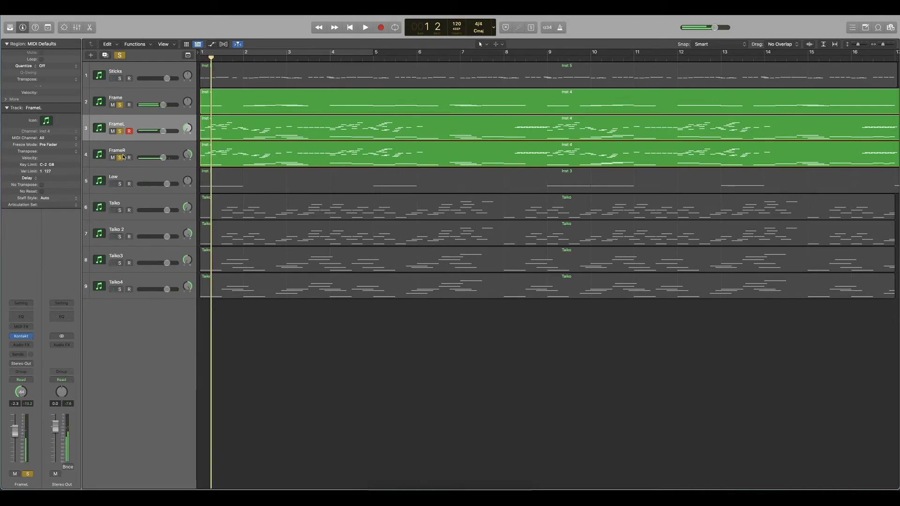
drag(121, 157, 121, 105)
- Play the full percussion arrangement from bar 1 with every track audible, stopping after bar 18
key(Return)
key(space)
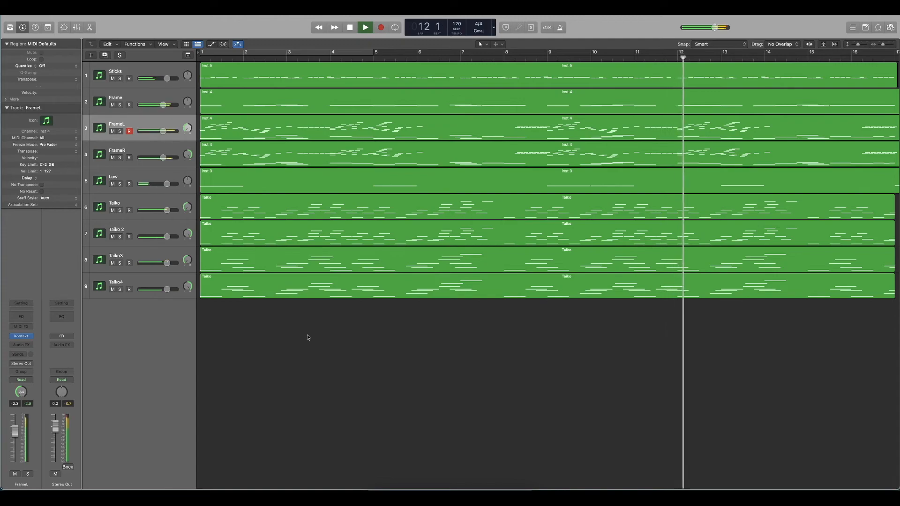
scroll(344, 327, right, 5)
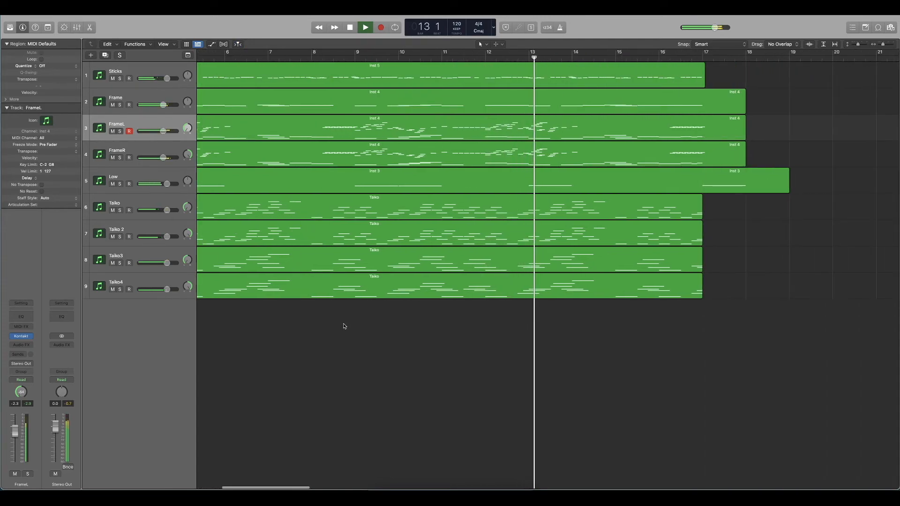
scroll(348, 327, left, 1)
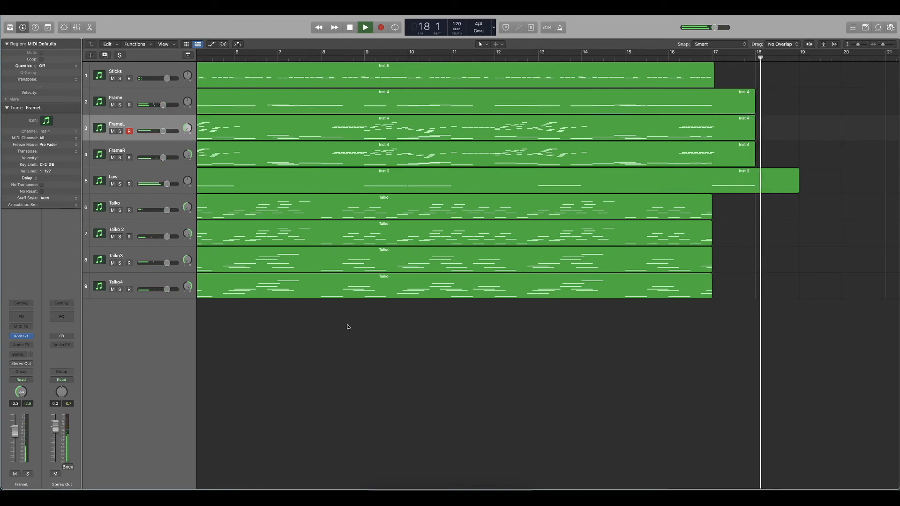
key(space)
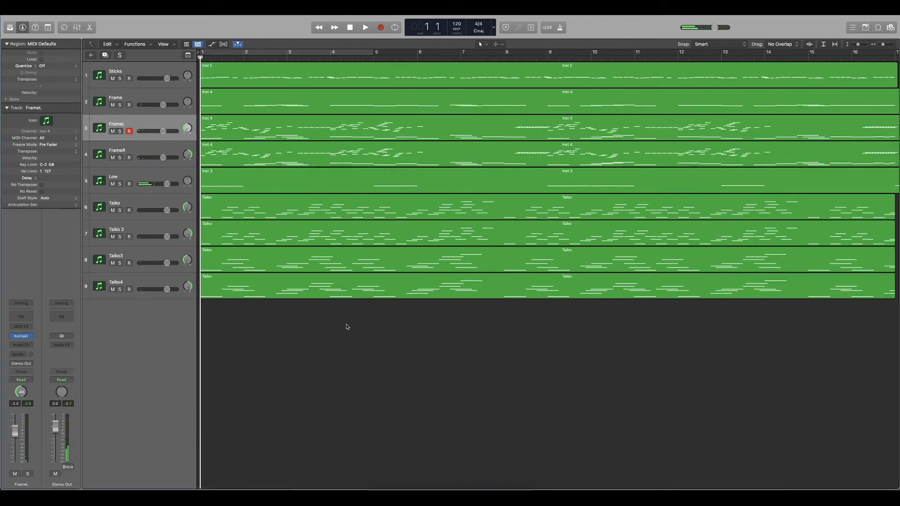
- Select all nine regions and view their notes and velocities together in the Piano Roll
key(z)
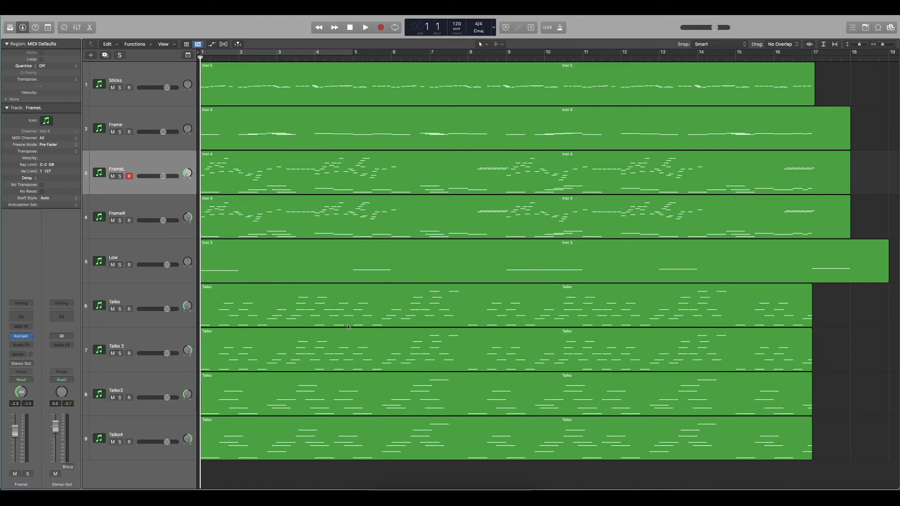
drag(881, 80, 324, 435)
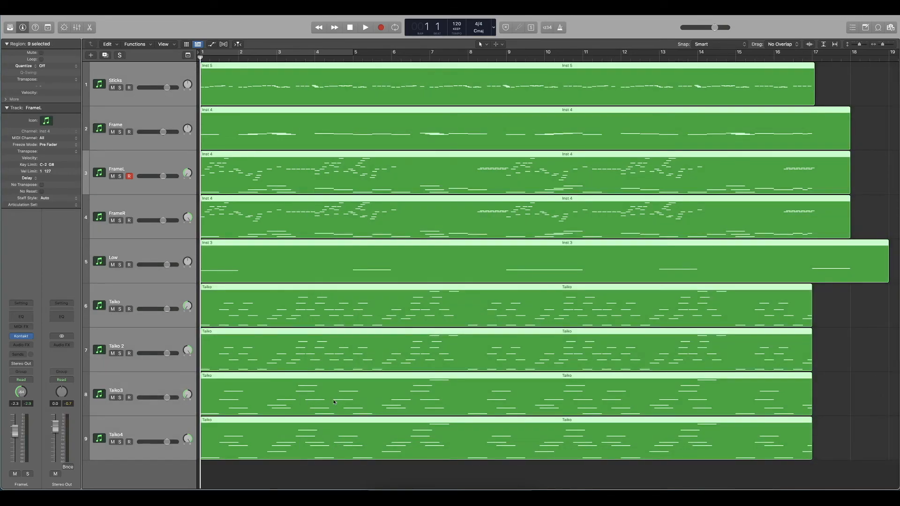
key(p)
scroll(416, 317, up, 5)
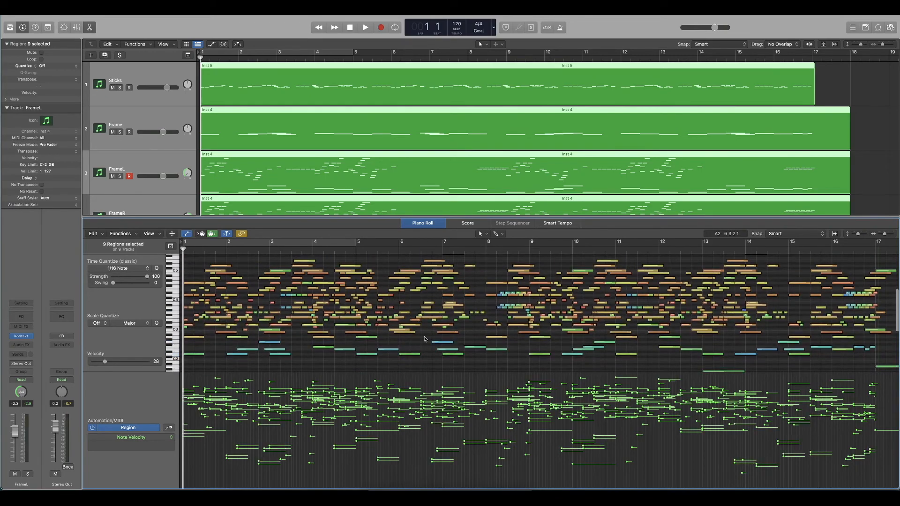
scroll(419, 334, down, 2)
scroll(419, 335, down, 1)
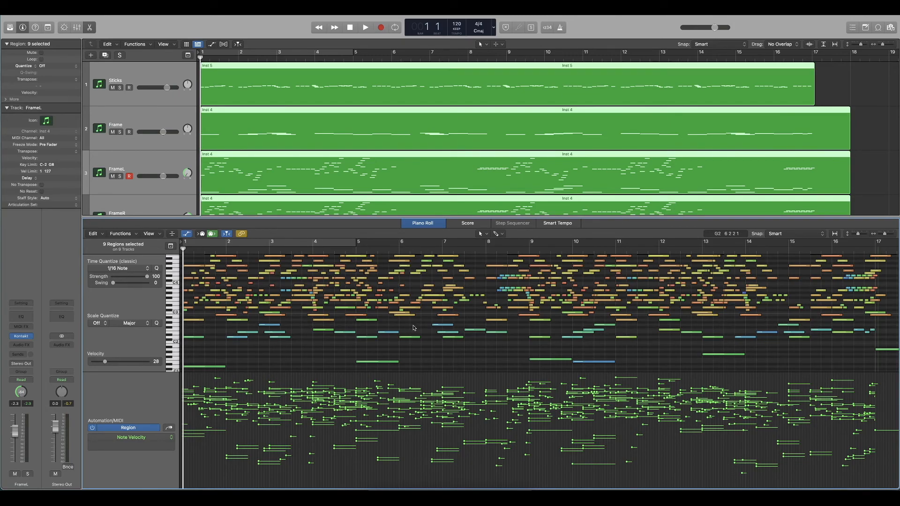
- Examine the combined notes and velocities of all nine selected regions in the Piano Roll, including the pitch and velocity of single notes
scroll(415, 328, up, 2)
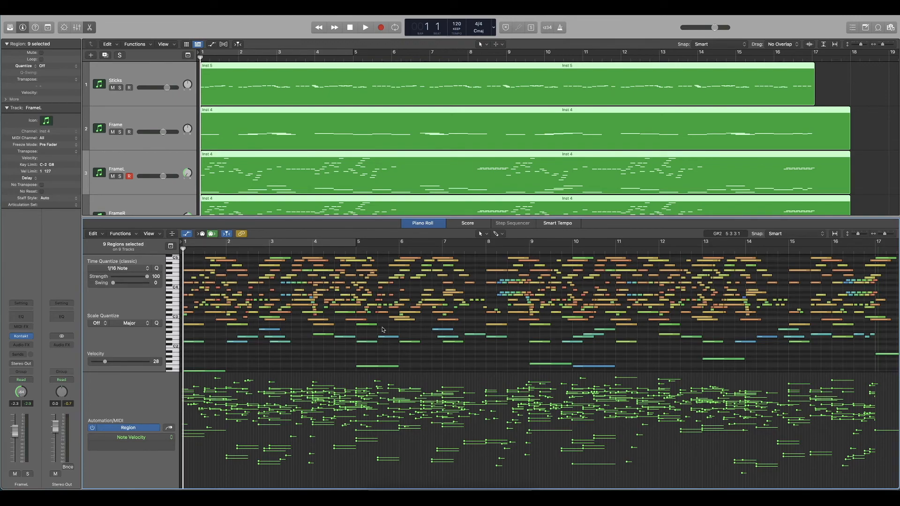
scroll(383, 330, up, 1)
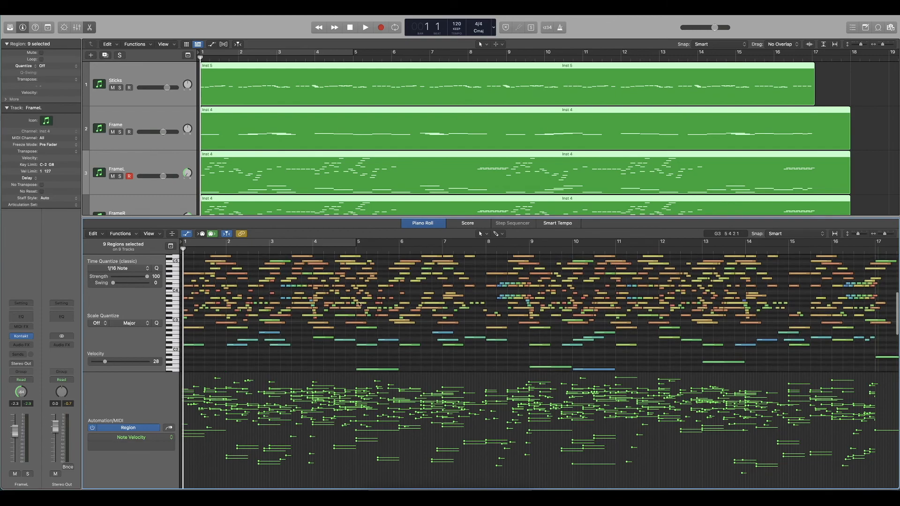
scroll(434, 294, up, 1)
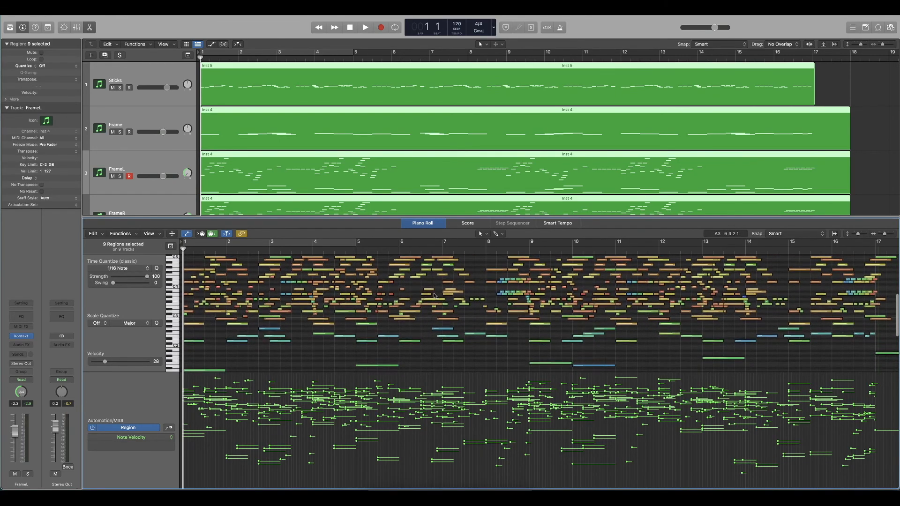
scroll(413, 298, down, 2)
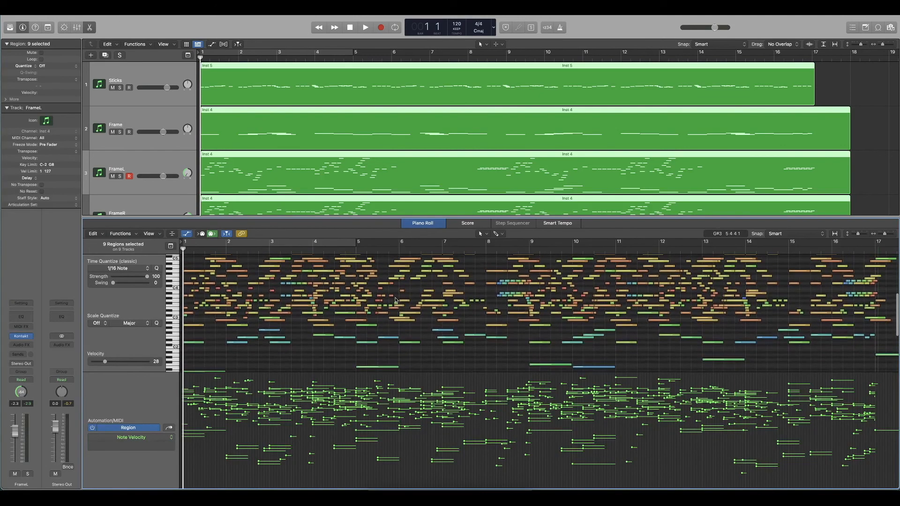
mouse_move(345, 308)
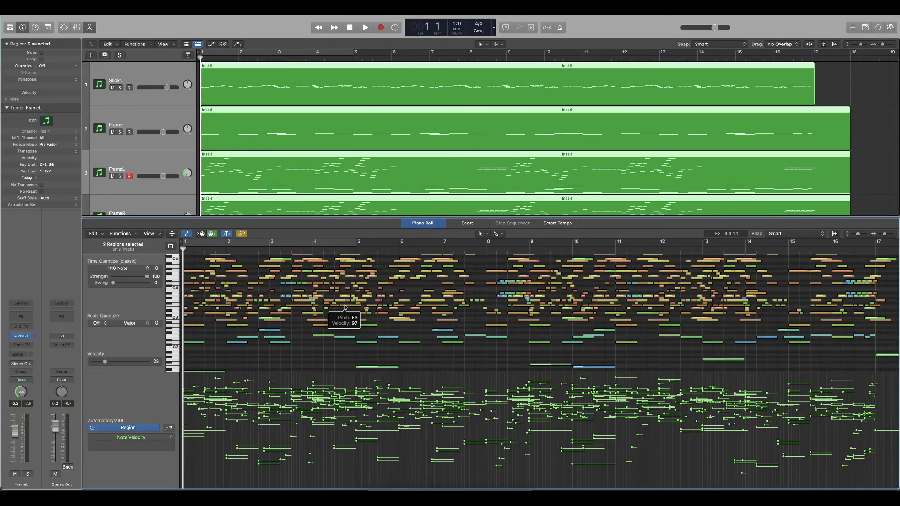
scroll(413, 297, up, 5)
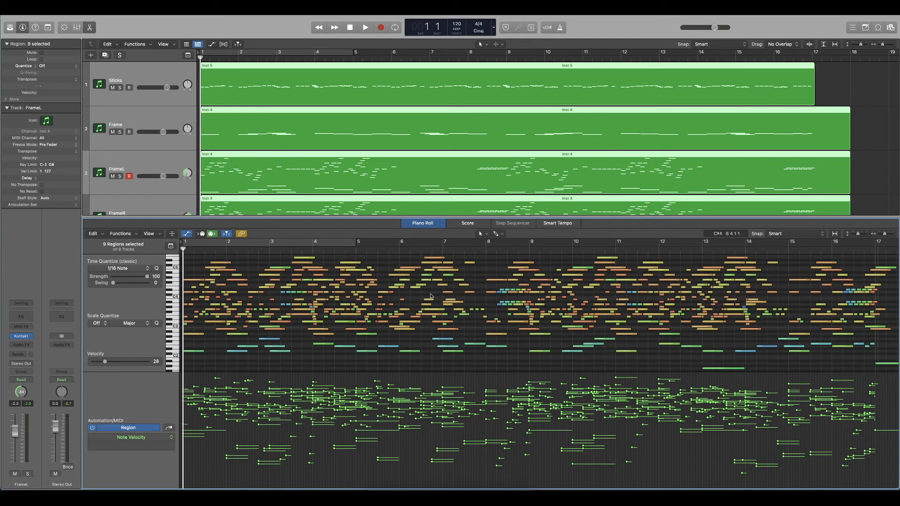
scroll(400, 294, right, 1)
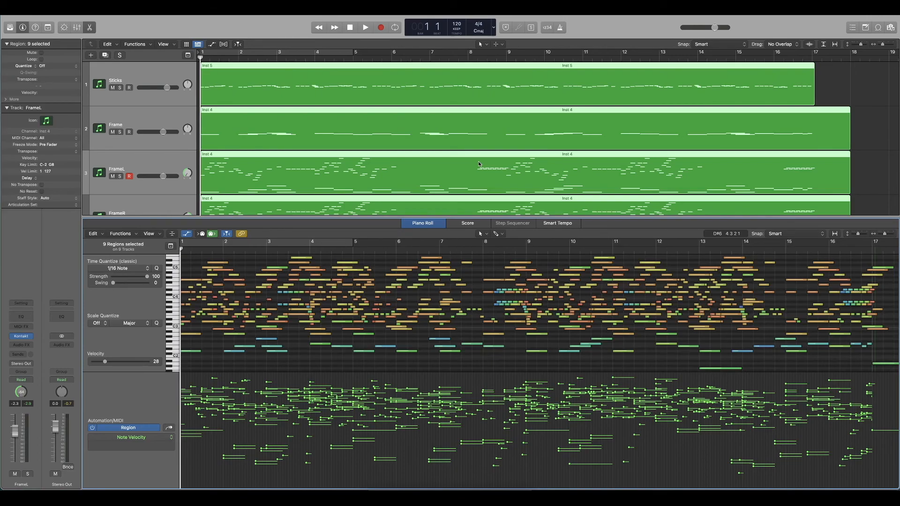
- Review the regions of all tracks in the arrangement, from Sticks and the Frame parts through Low to Taiko4
scroll(478, 163, down, 3)
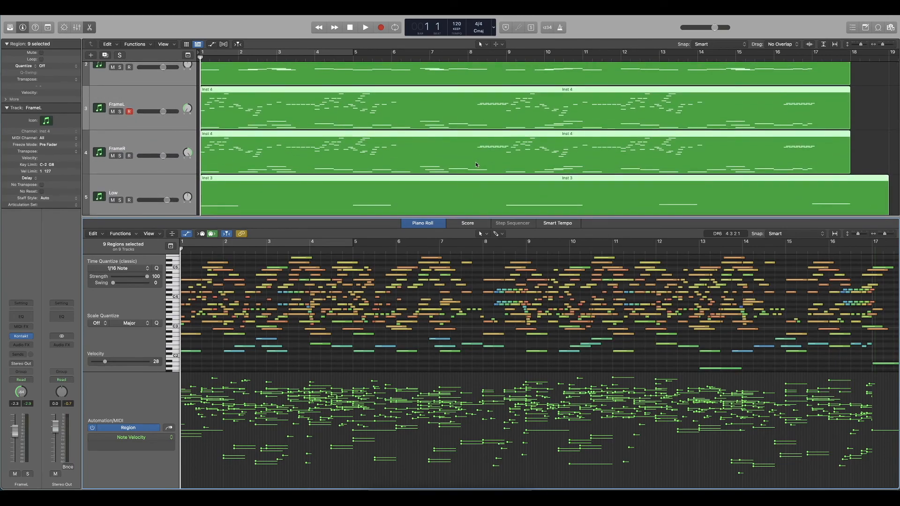
scroll(477, 162, down, 3)
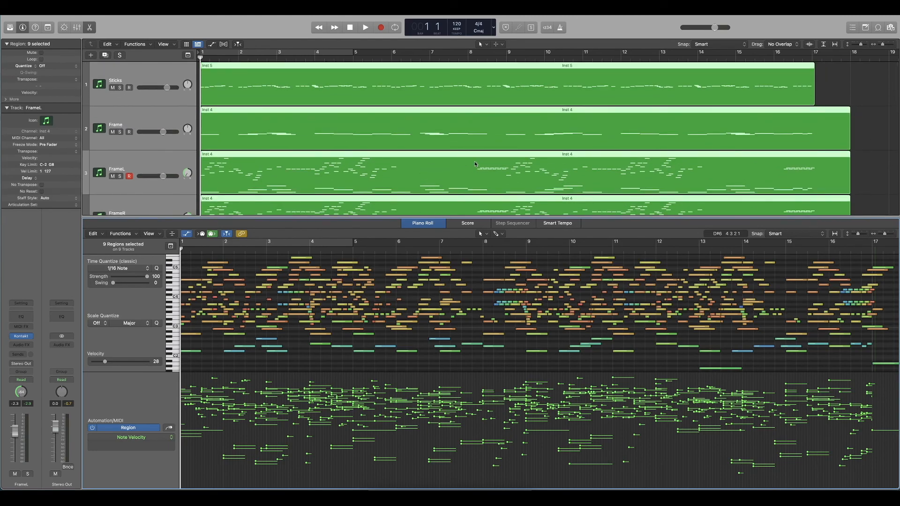
scroll(475, 163, down, 1)
scroll(475, 164, up, 5)
scroll(473, 166, down, 1)
scroll(472, 167, down, 5)
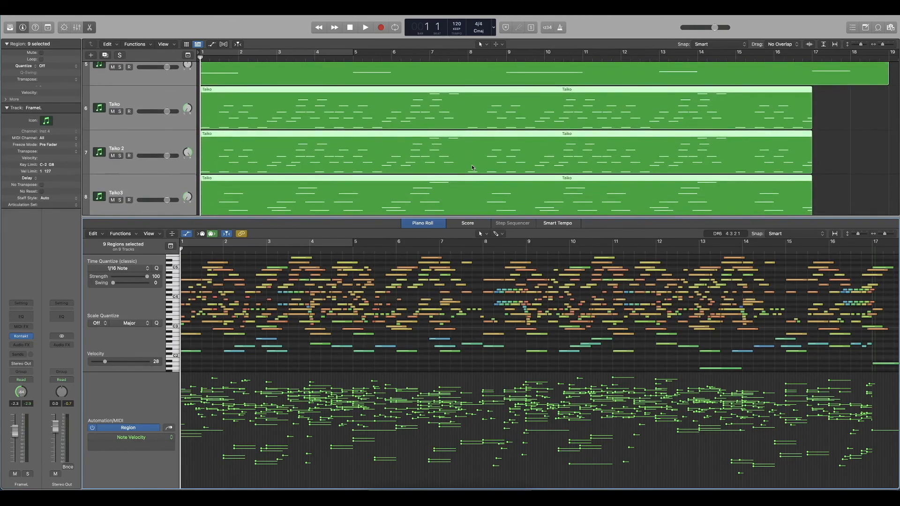
click(669, 99)
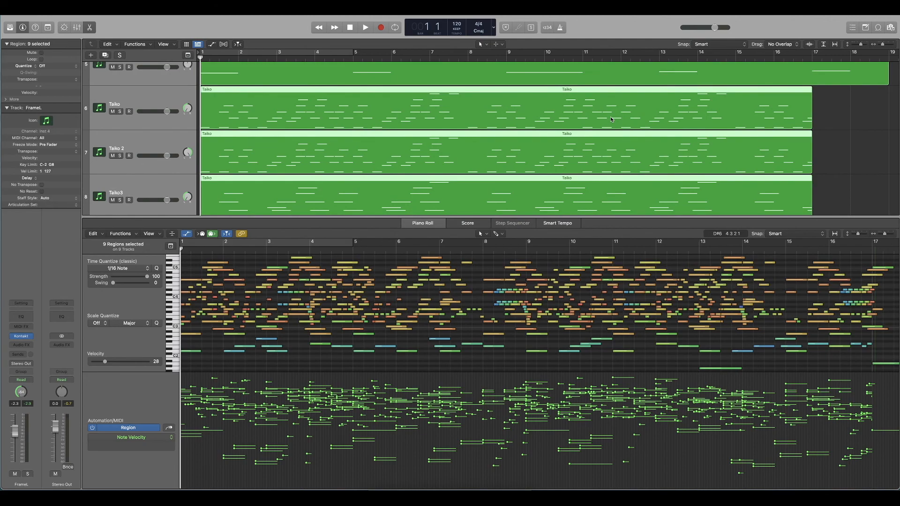
scroll(611, 119, down, 2)
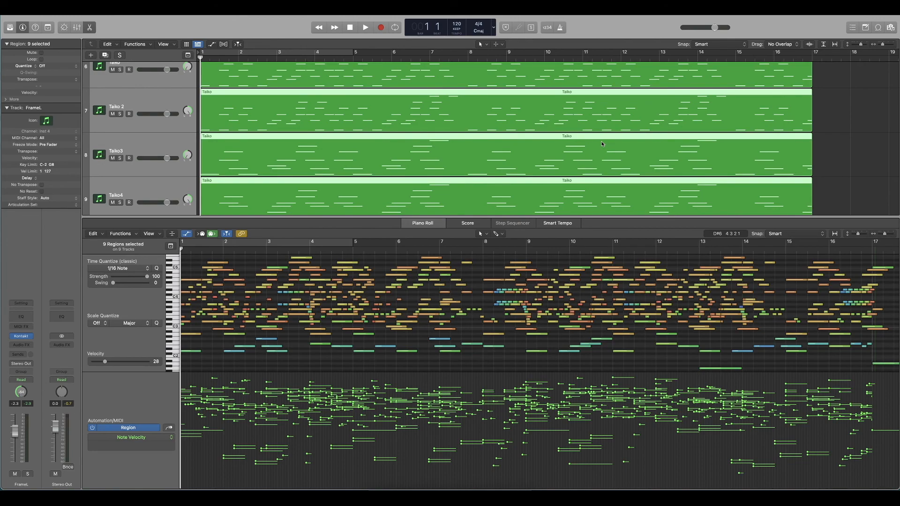
scroll(394, 139, up, 10)
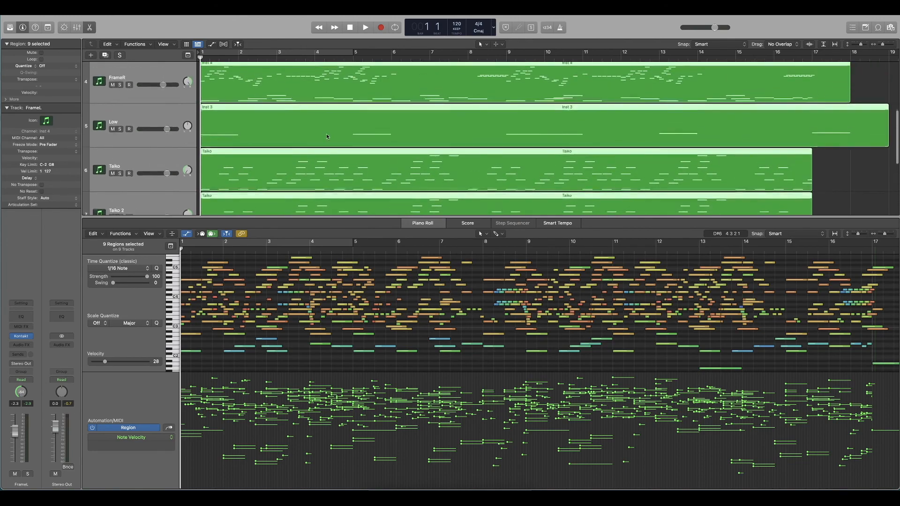